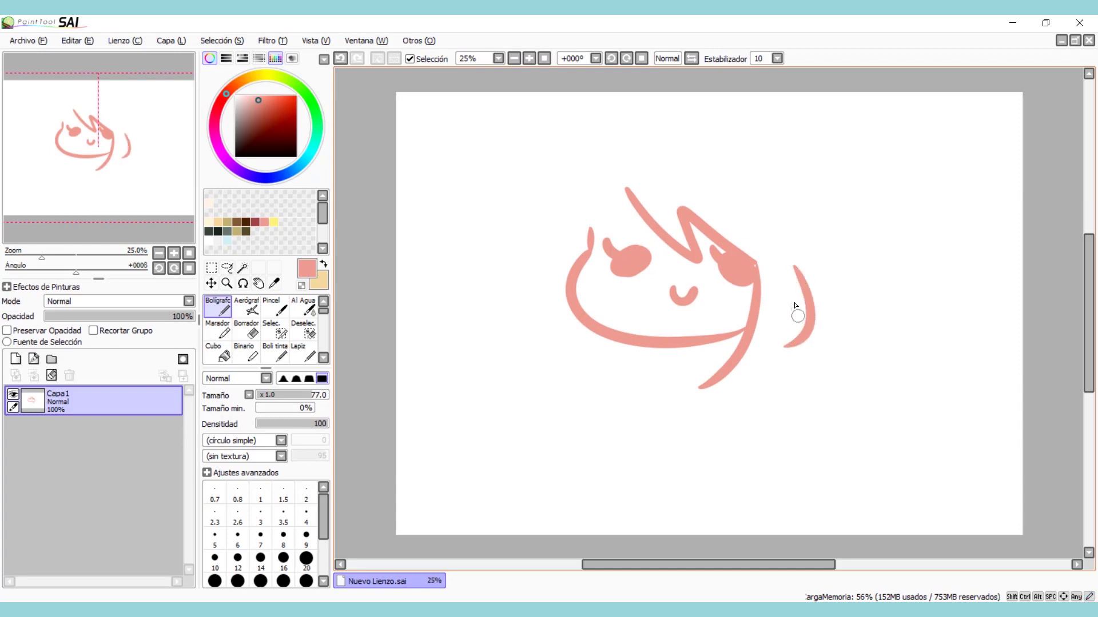
- Draw the head outline, side hair locks and ponytail around the face sketch with the Bolígrafo brush
mouse_move(602, 211)
left_mouse_down()
mouse_move(614, 198)
mouse_move(591, 227)
left_mouse_up()
mouse_move(608, 173)
left_mouse_down()
mouse_move(587, 204)
mouse_move(580, 252)
left_mouse_up()
mouse_move(585, 253)
left_mouse_down()
mouse_move(575, 261)
mouse_move(597, 369)
left_mouse_up()
left_click_drag(584, 324, 608, 355)
left_click_drag(618, 163, 830, 292)
key("ctrl+z")
mouse_move(610, 170)
left_mouse_down()
mouse_move(772, 292)
mouse_move(737, 136)
mouse_move(794, 296)
mouse_move(695, 135)
mouse_move(803, 295)
mouse_move(838, 271)
mouse_move(809, 282)
mouse_move(909, 280)
left_mouse_up()
key("ctrl+z")
key("ctrl+z")
mouse_move(812, 287)
left_mouse_down()
mouse_move(855, 294)
mouse_move(880, 349)
left_mouse_up()
mouse_move(859, 273)
left_mouse_down()
mouse_move(885, 336)
mouse_move(906, 273)
left_mouse_up()
- Draw a four-pointed sparkle on each side of the head
mouse_move(500, 213)
left_mouse_down()
mouse_move(557, 208)
mouse_move(526, 257)
left_mouse_up()
left_click_drag(558, 208, 527, 258)
mouse_move(868, 166)
left_mouse_down()
mouse_move(913, 150)
mouse_move(934, 173)
mouse_move(894, 204)
left_mouse_up()
left_click_drag(893, 204, 922, 175)
- Hand-letter "henlo (?" below the head
mouse_move(532, 455)
left_mouse_down()
mouse_move(564, 467)
mouse_move(592, 448)
mouse_move(631, 459)
mouse_move(632, 479)
mouse_move(743, 430)
mouse_move(734, 472)
mouse_move(784, 469)
mouse_move(812, 442)
left_mouse_up()
left_click_drag(878, 410, 890, 471)
left_click_drag(903, 424, 907, 448)
left_click(912, 472)
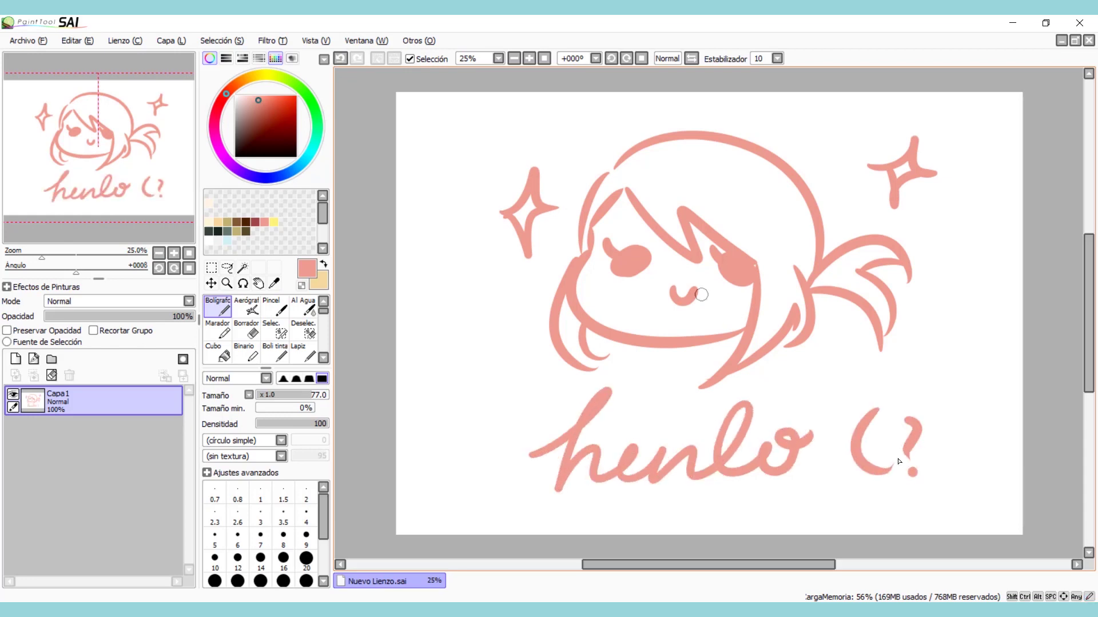
- Erase the small mouth with the eraser at size 220 and draw a wide downturned mouth with a fang
left_click(247, 329)
left_click_drag(678, 293, 672, 299)
left_click_drag(266, 395, 287, 395)
left_click_drag(704, 296, 684, 301)
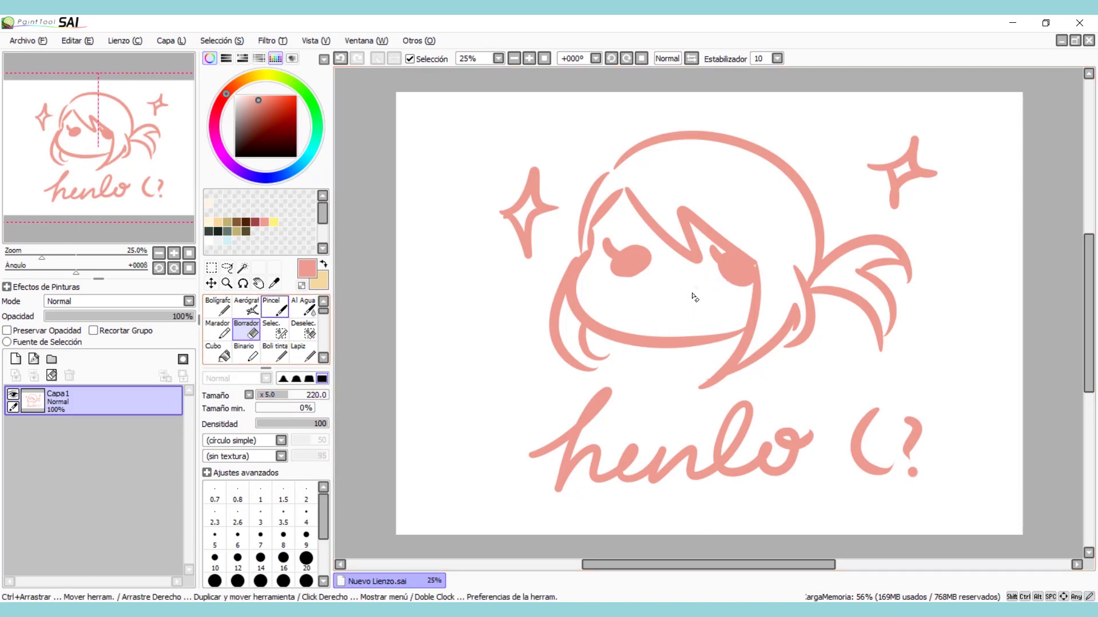
left_click(281, 311)
left_click(223, 314)
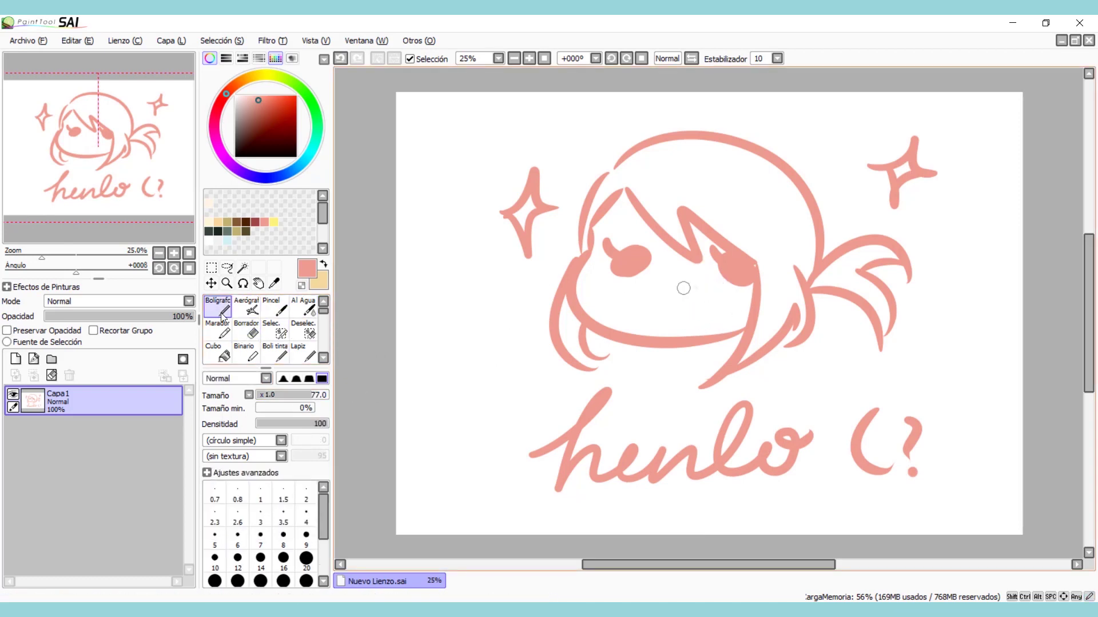
mouse_move(656, 313)
left_mouse_down()
mouse_move(715, 308)
mouse_move(703, 318)
mouse_move(664, 297)
left_mouse_up()
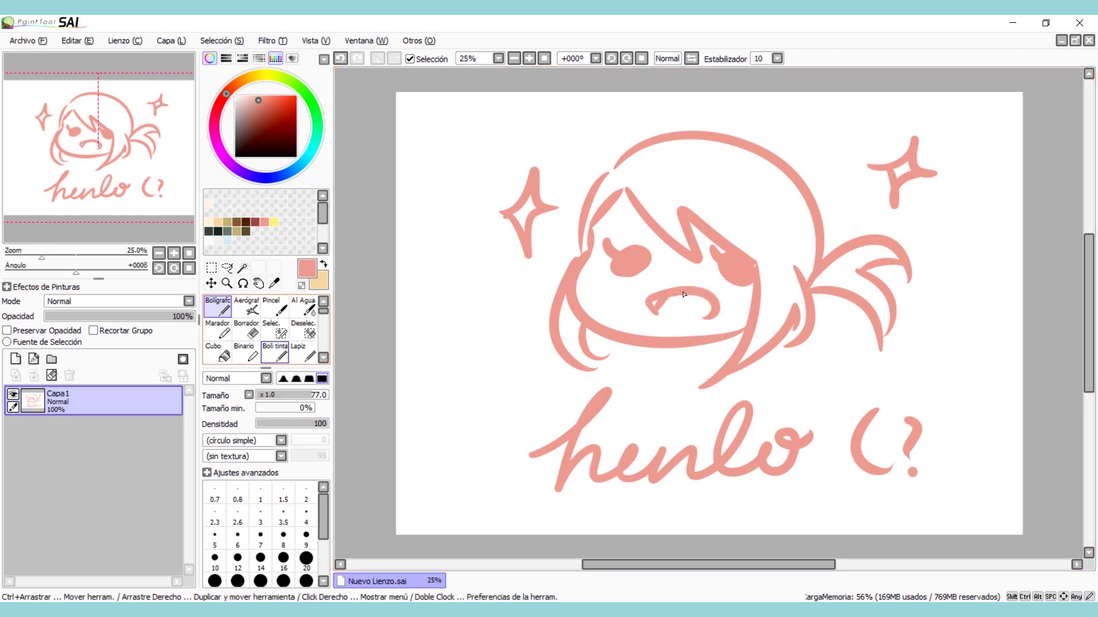
- Replace the left eye with a closed, curved eye and draw a sparkle to the left of the lettering
key("e")
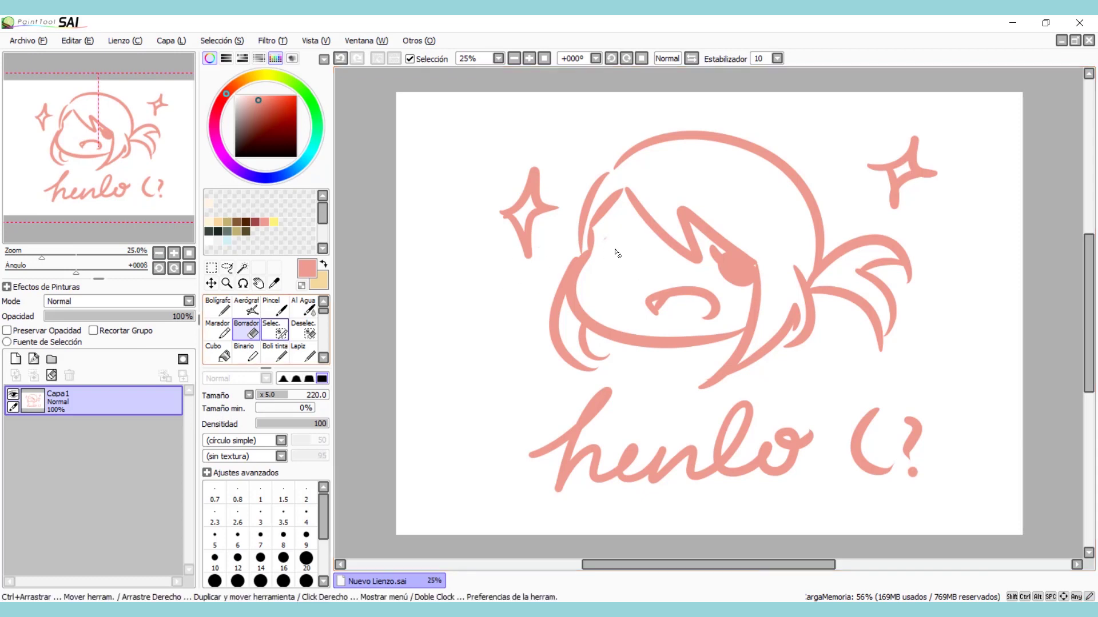
left_click(224, 309)
mouse_move(615, 267)
left_mouse_down()
mouse_move(639, 276)
mouse_move(608, 271)
left_mouse_up()
key("ctrl+z")
key("ctrl+z")
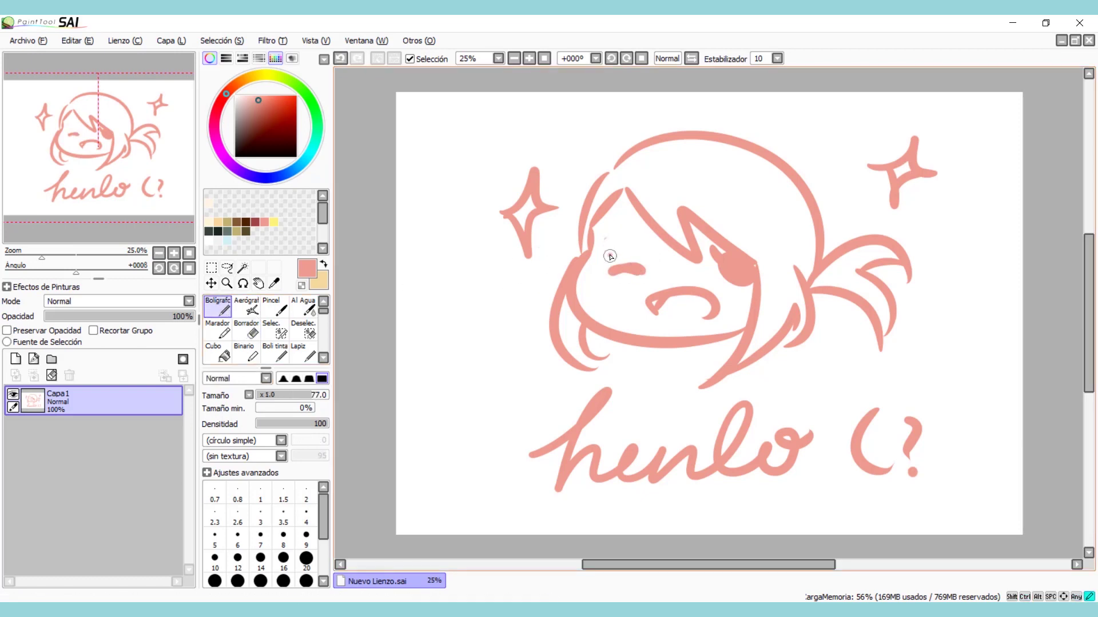
mouse_move(460, 400)
left_mouse_down()
mouse_move(437, 404)
mouse_move(492, 405)
mouse_move(468, 437)
mouse_move(502, 409)
left_mouse_up()
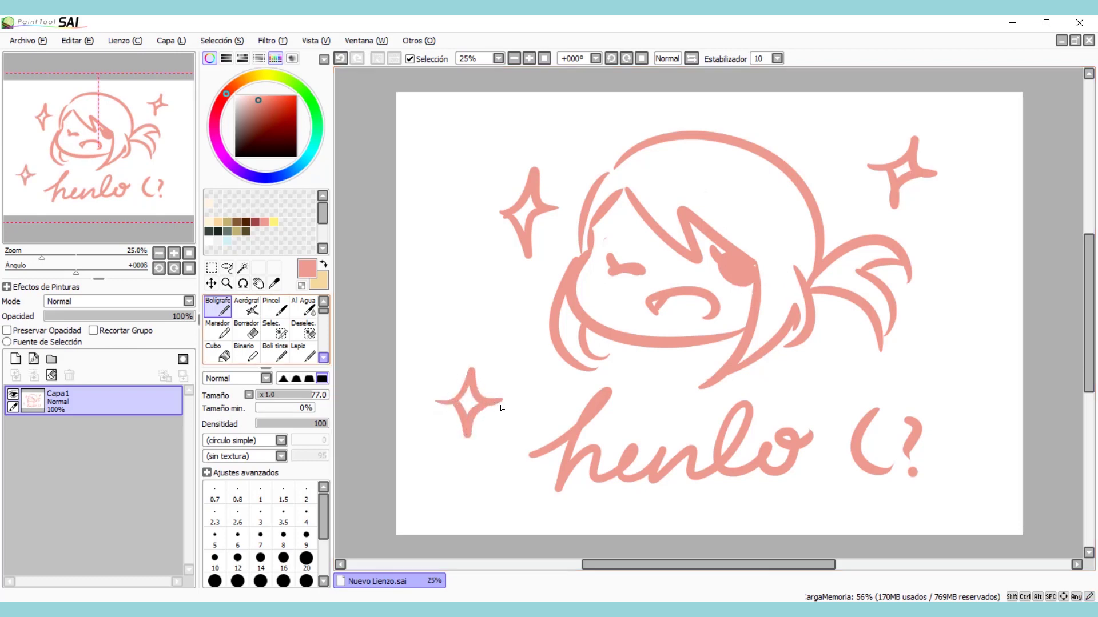
- Clear all the drawing from Capa1 and add a new Linework layer above it
left_click(51, 375)
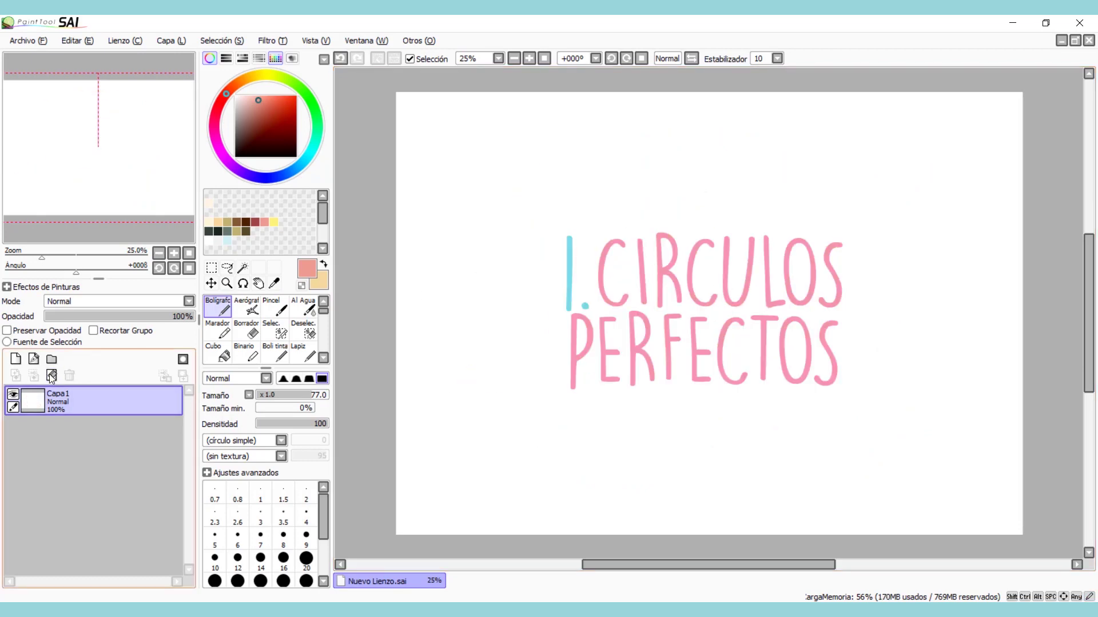
left_click(34, 359)
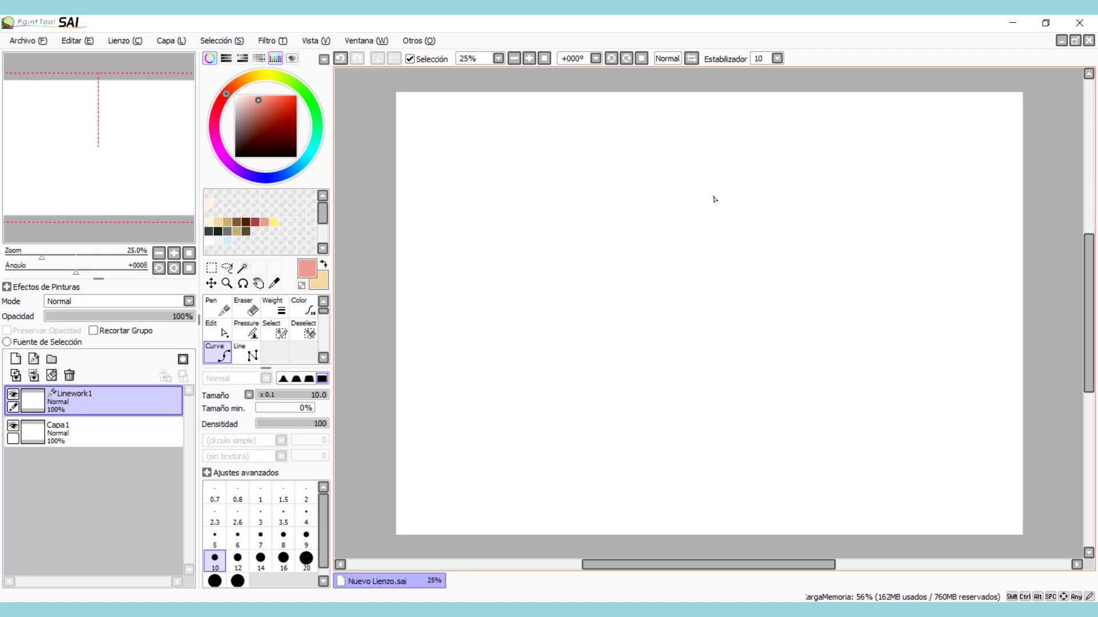
- Try to draw a perfect circle with the size 10 Curve tool, adding points at one fixed spot while rotating the canvas counterclockwise
key("Delete")
key("Delete")
key("Delete")
key("Delete")
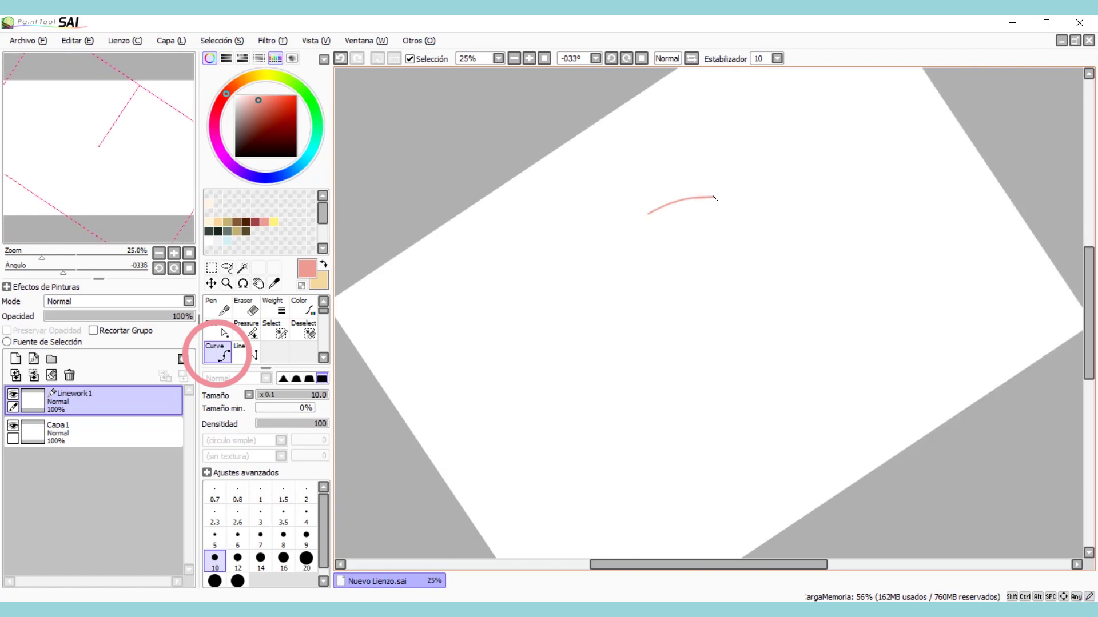
key("Delete")
key("Delete")
key("Delete")
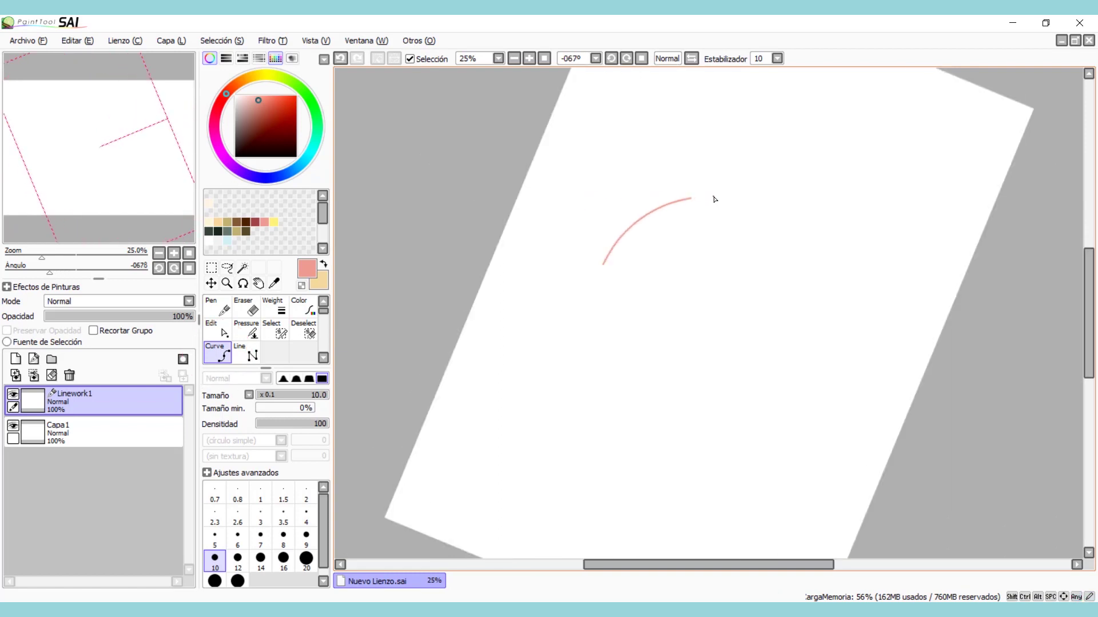
key("Delete")
key("Delete")
key("Delete")
key("Delete")
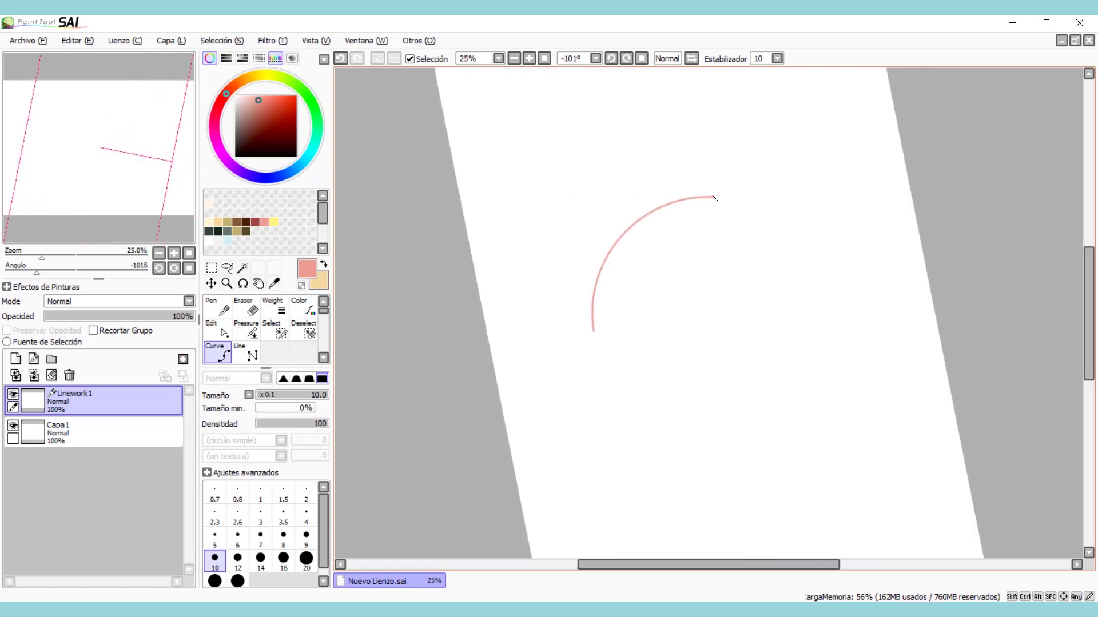
key("Delete")
key("Delete")
key("Delete")
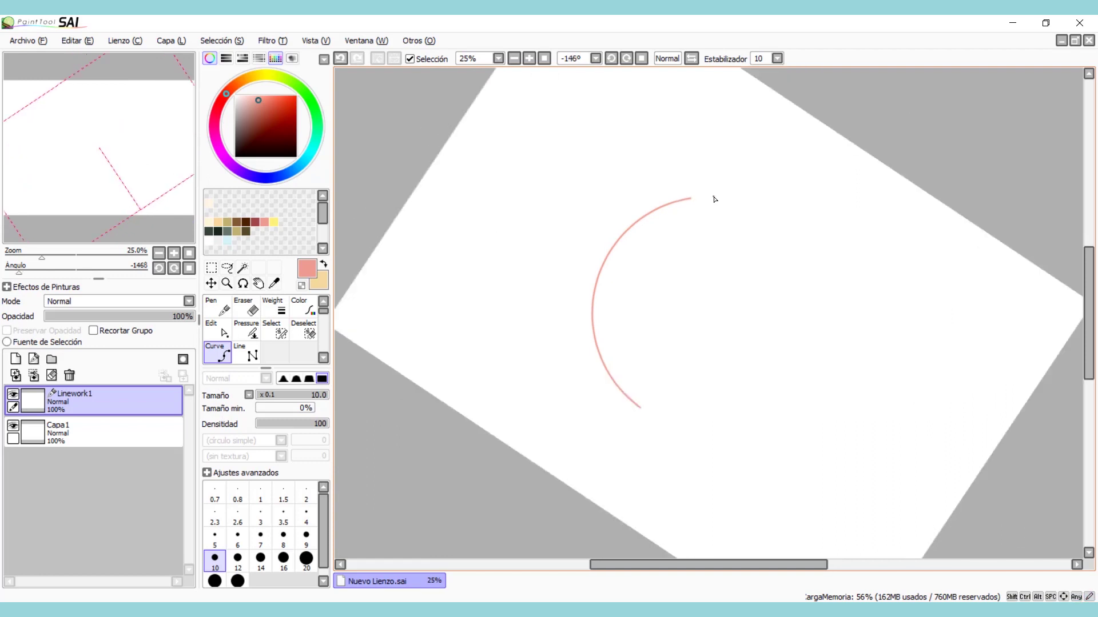
key("Delete")
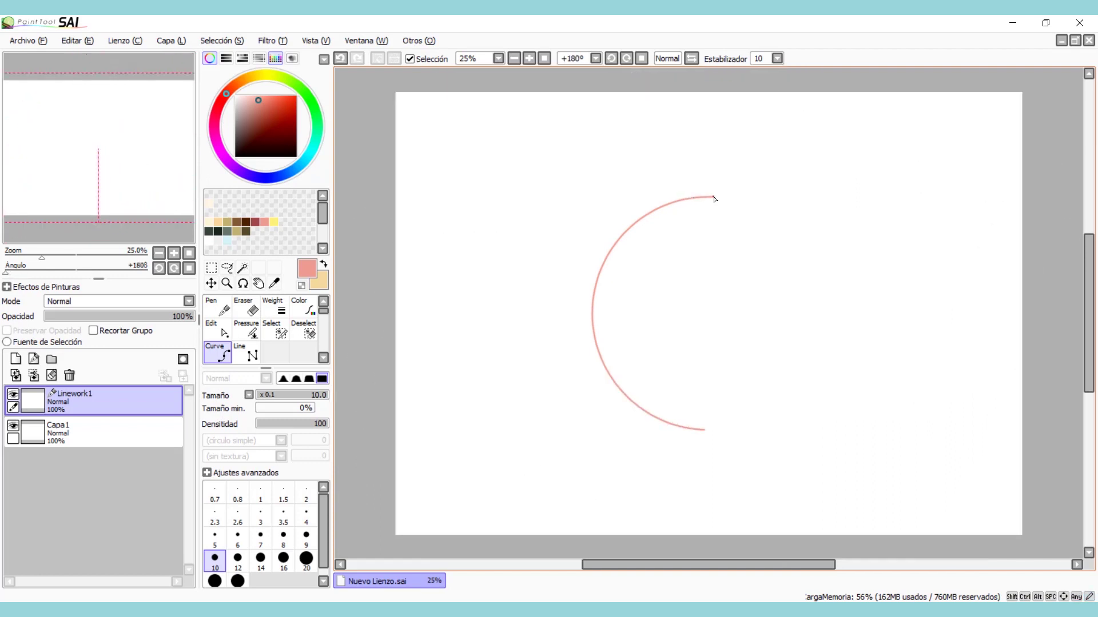
key("Delete")
key("Delete")
key("Delete")
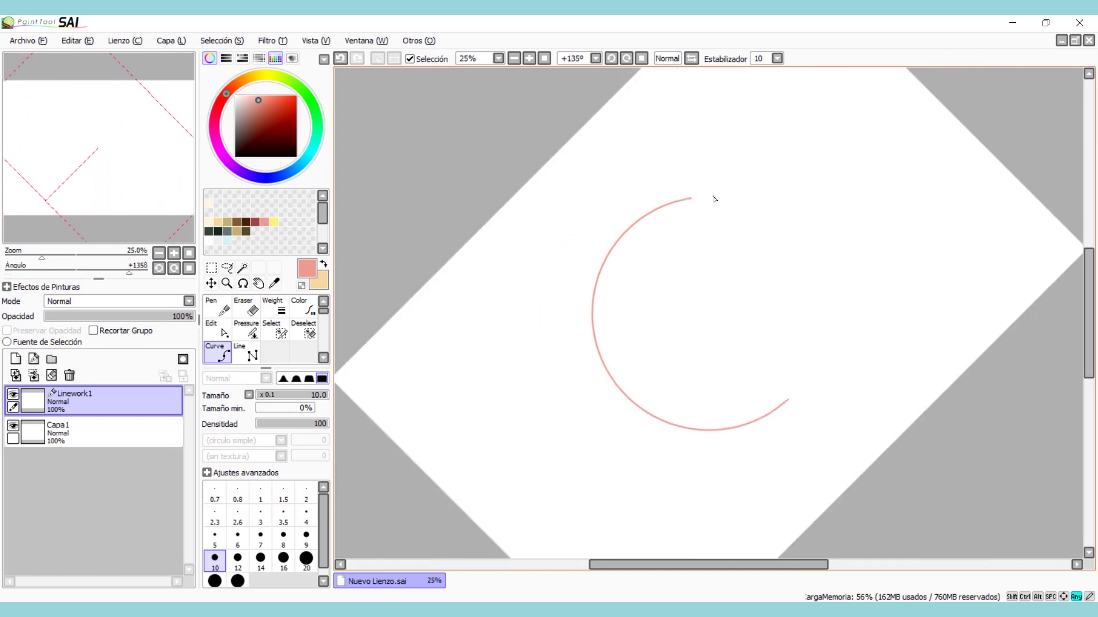
key("Delete")
key("Delete")
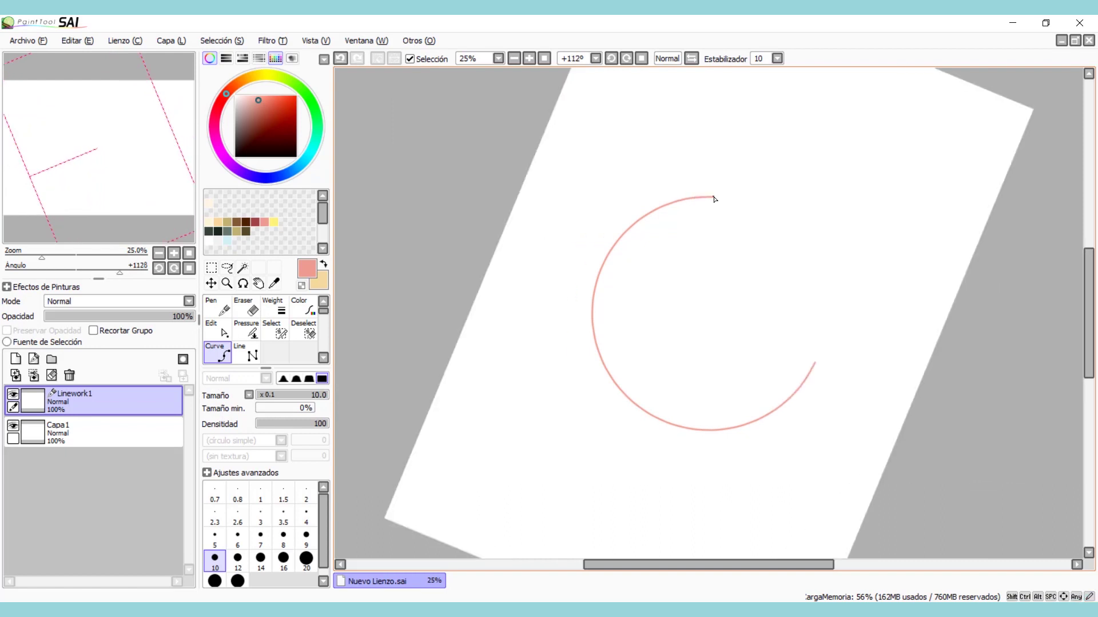
key("Delete")
key("Delete")
key("Delete")
key("Delete")
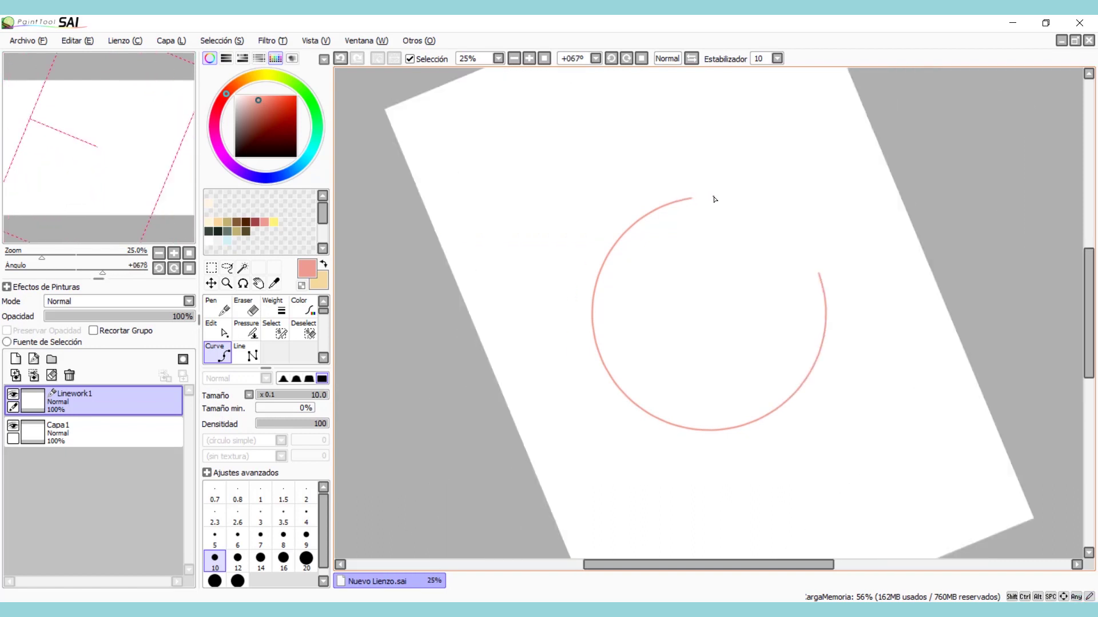
key("Delete")
key("Delete")
key("Delete")
key("Delete")
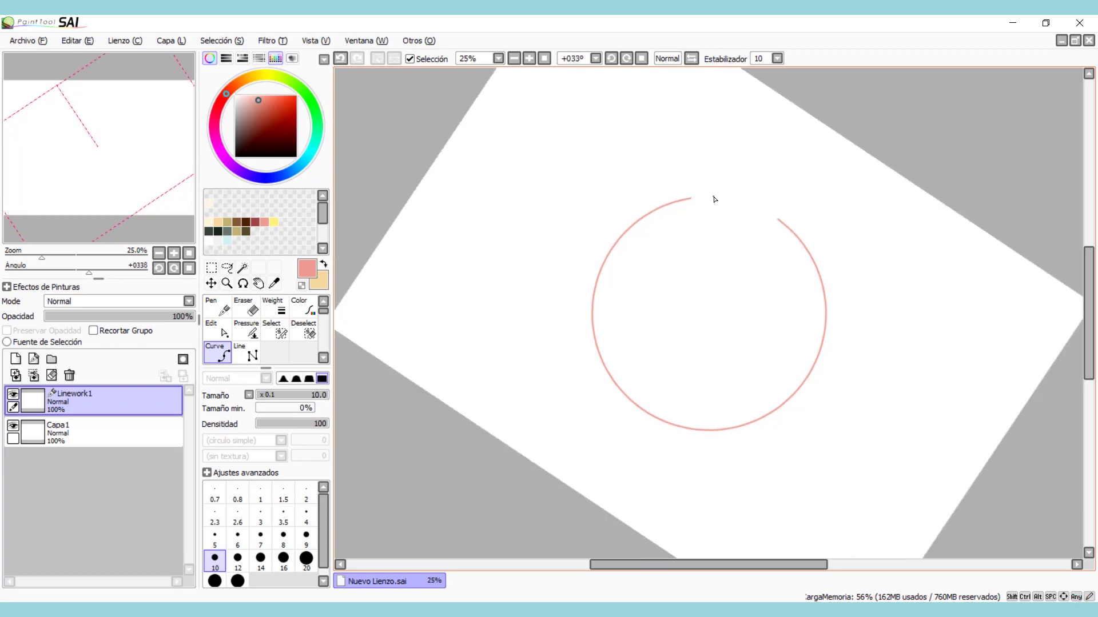
key("Delete")
key("Delete")
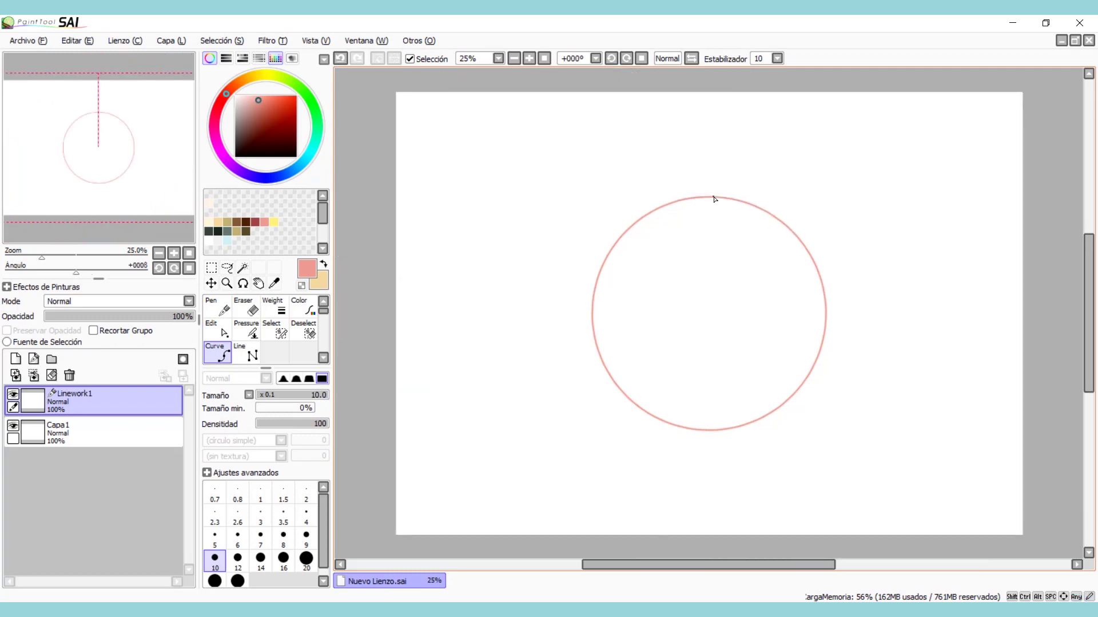
key("ctrl+z")
- Draw a circle in the canvas centre with the Curve tool, adding points at one fixed spot through a full counterclockwise canvas rotation
left_click(714, 197)
key("Delete")
left_click(714, 198)
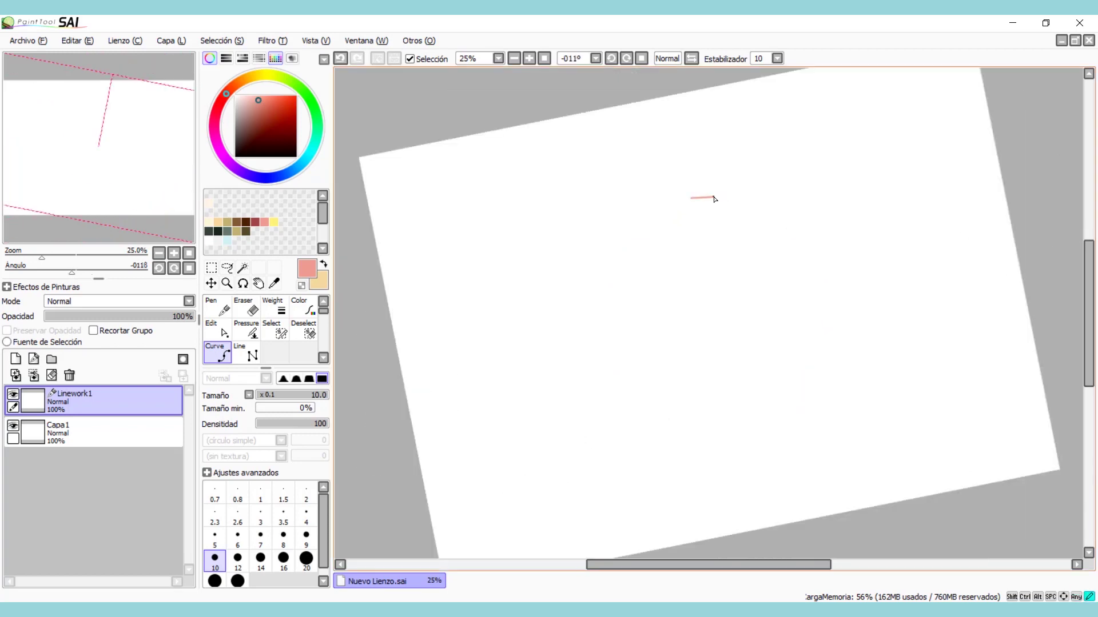
key("Delete")
left_click(713, 198)
key("Delete")
key("Delete")
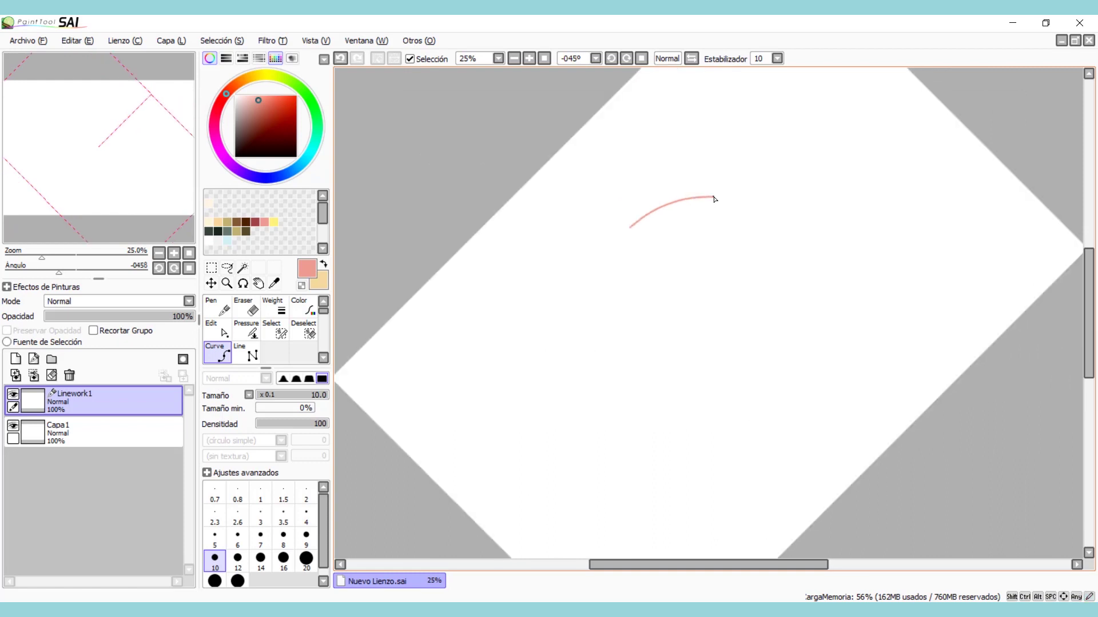
key("Delete")
key("Delete")
key("Delete")
key("Delete")
key("Delete")
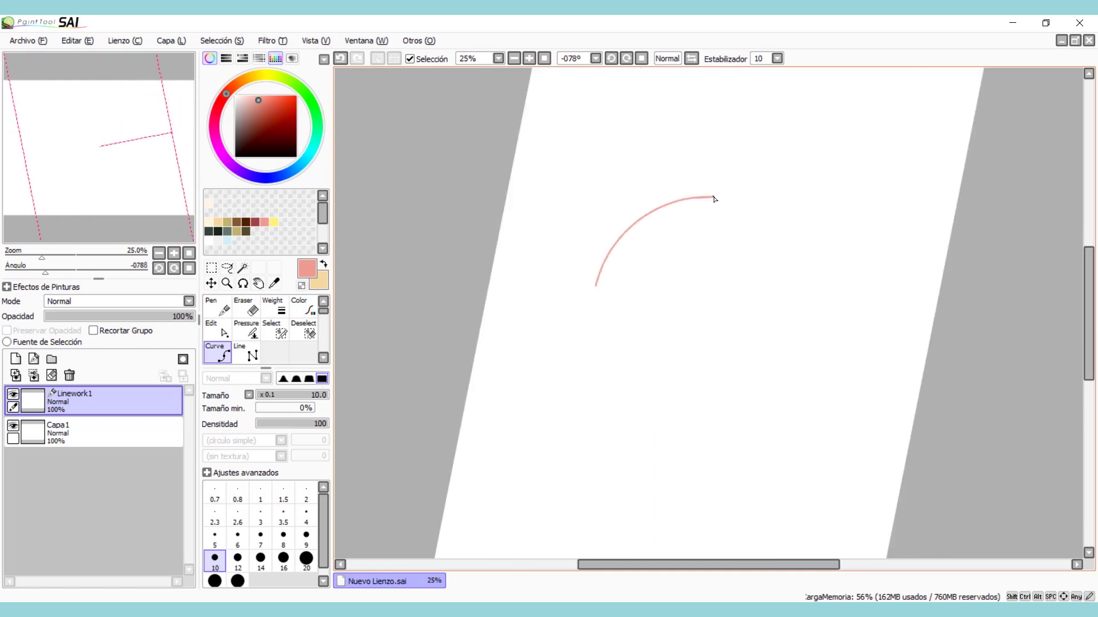
key("Delete")
key("Delete")
key("Delete")
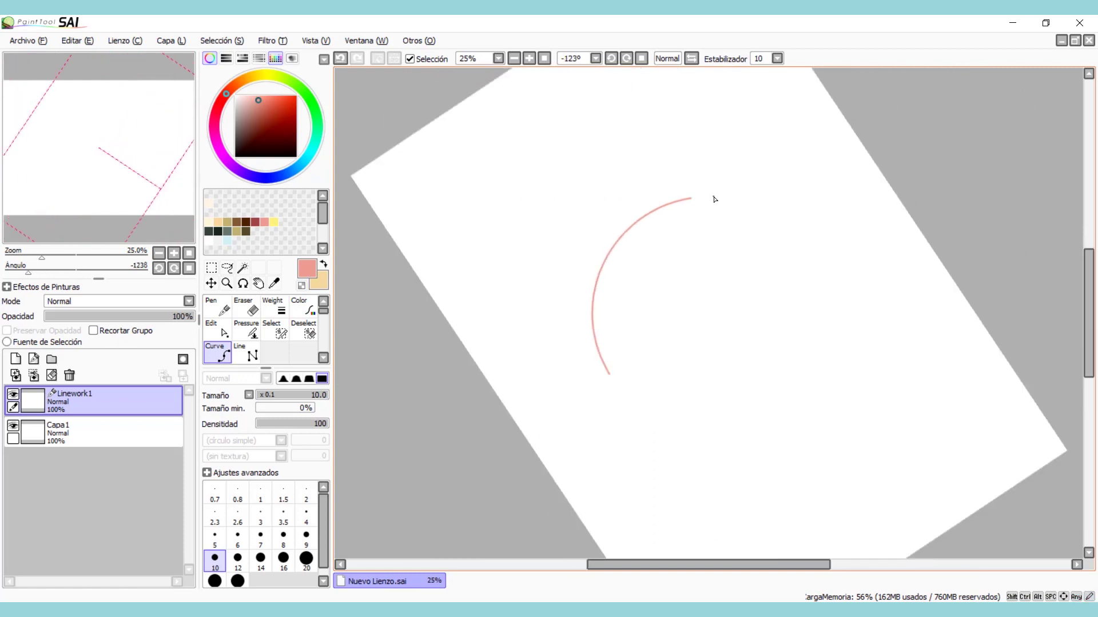
key("Delete")
key("Delete")
key("Delete")
key("Delete")
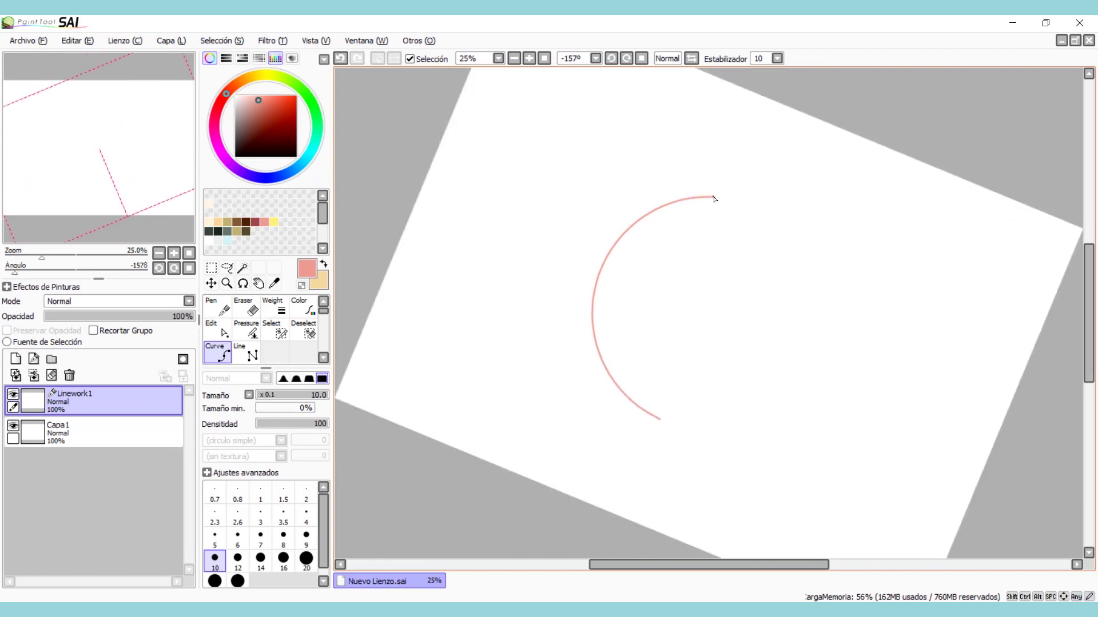
key("Delete")
key("Delete")
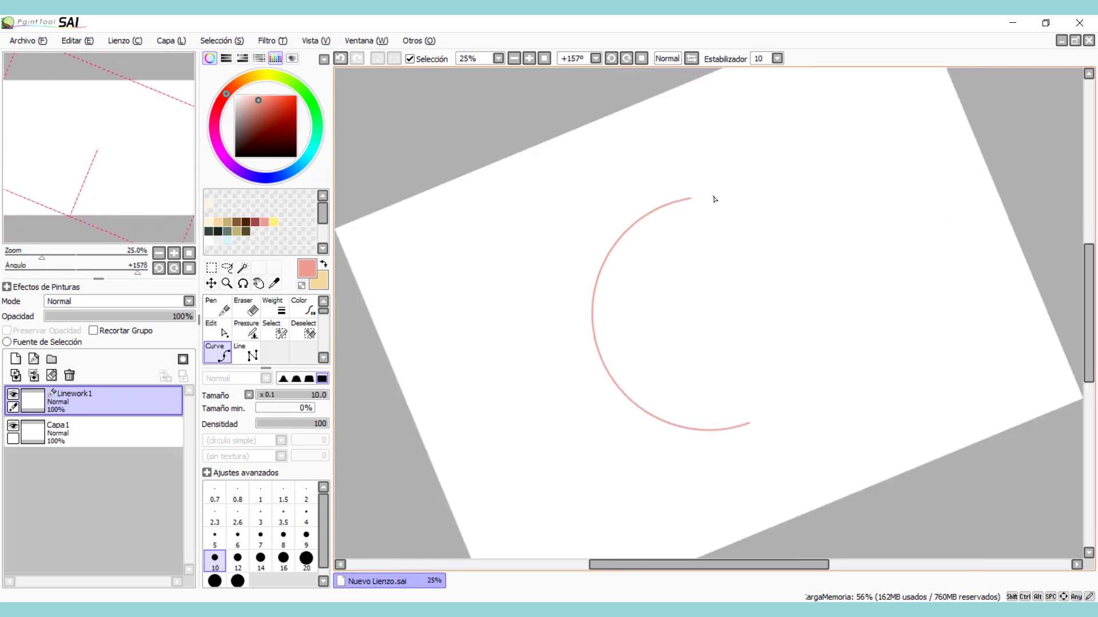
key("Delete")
key("Delete")
key("Delete")
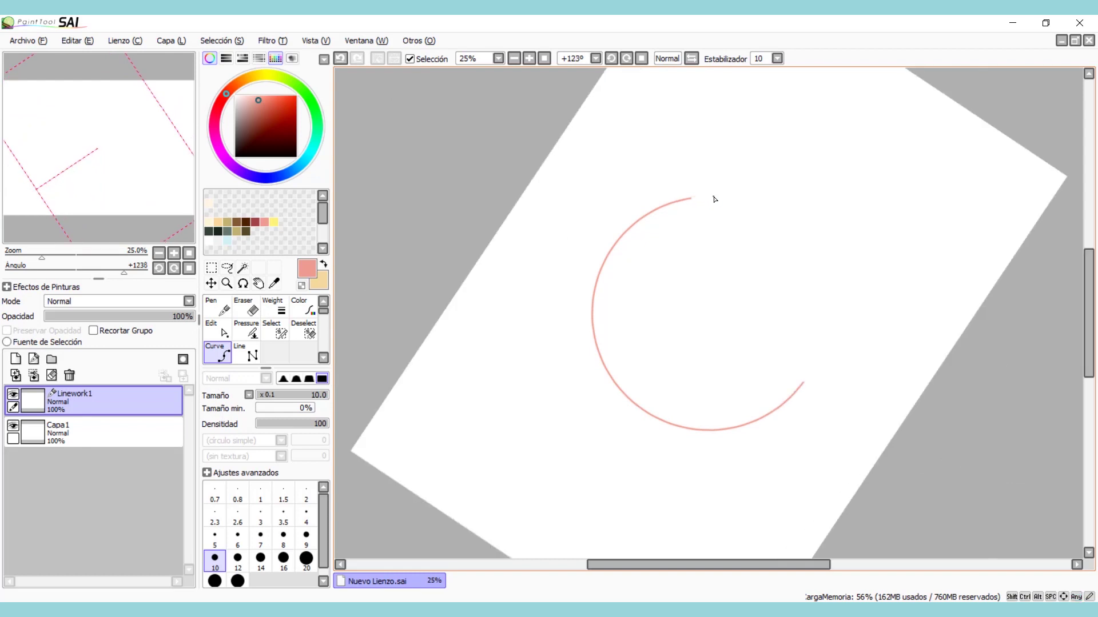
key("Delete")
key("Delete")
key("Delete")
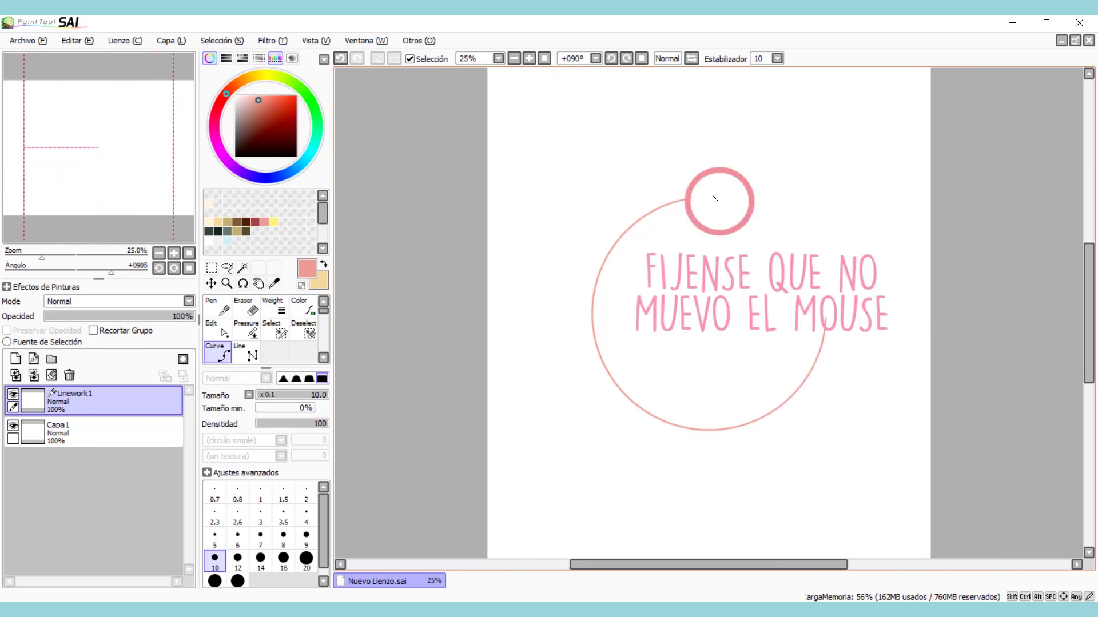
key("Delete")
key("Delete")
key("Delete")
key("Delete")
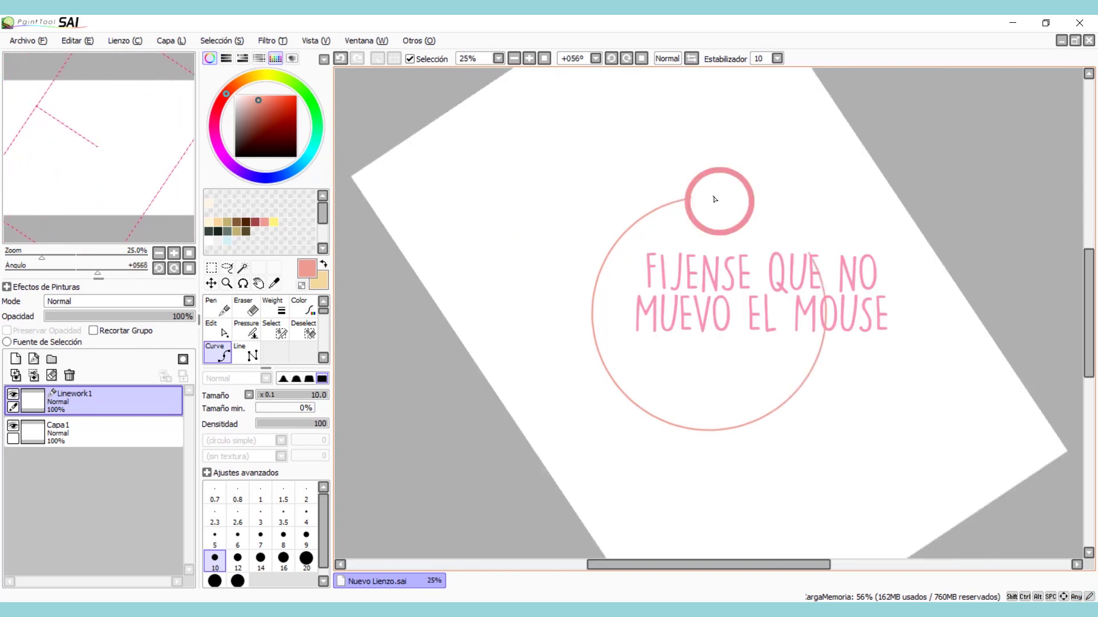
key("Delete")
key("Delete")
key("Delete")
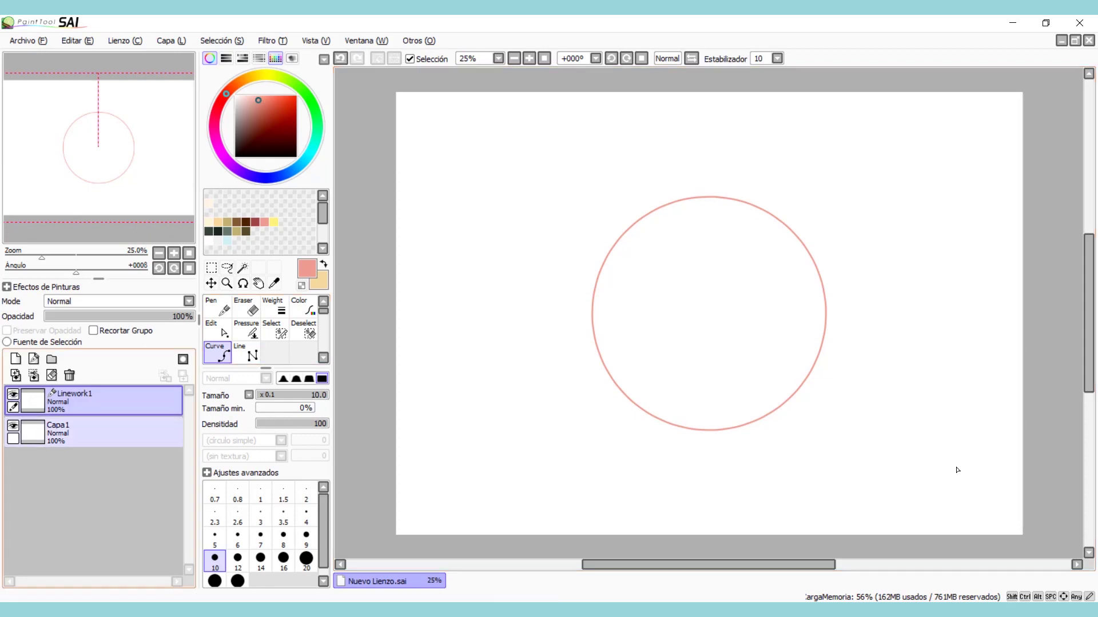
- On Capa1, draw a sparkle on each side of the circle and a few freehand strokes inside and above it
left_click(155, 426)
mouse_move(454, 220)
left_mouse_down()
mouse_move(486, 169)
mouse_move(511, 206)
mouse_move(487, 252)
mouse_move(514, 203)
left_mouse_up()
mouse_move(907, 369)
left_mouse_down()
mouse_move(961, 355)
mouse_move(953, 396)
mouse_move(921, 381)
mouse_move(931, 419)
mouse_move(970, 395)
left_mouse_up()
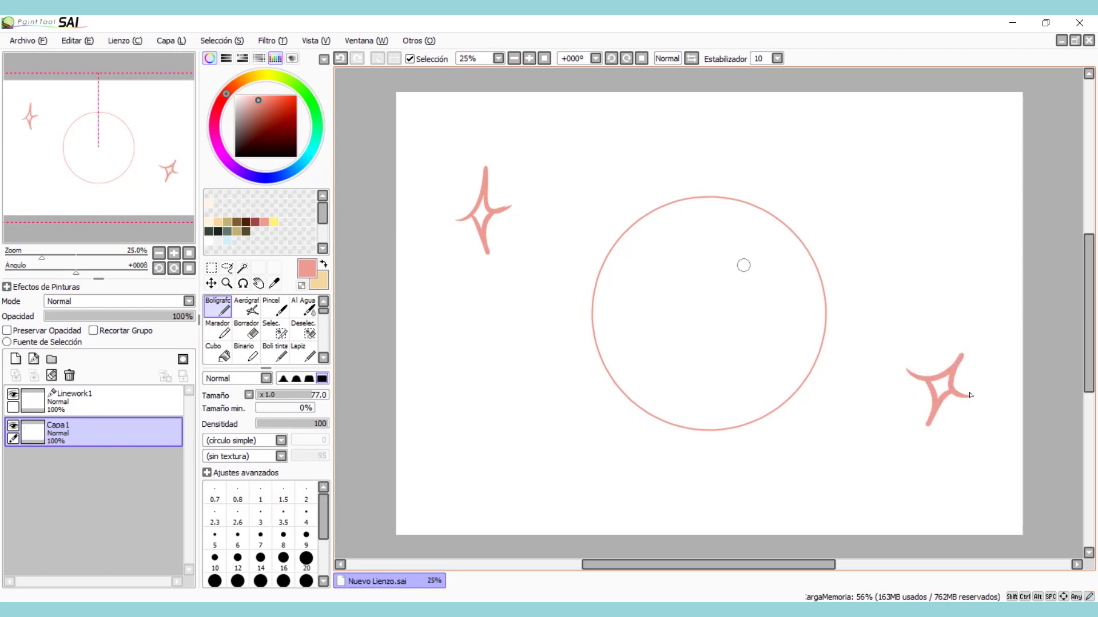
mouse_move(660, 302)
left_mouse_down()
mouse_move(665, 289)
mouse_move(689, 306)
mouse_move(668, 301)
left_mouse_up()
key("ctrl+z")
mouse_move(767, 306)
left_mouse_down()
mouse_move(752, 296)
mouse_move(758, 306)
left_mouse_up()
left_click_drag(713, 341, 743, 333)
mouse_move(810, 162)
left_mouse_down()
mouse_move(866, 283)
mouse_move(877, 348)
mouse_move(842, 444)
mouse_move(754, 476)
mouse_move(684, 471)
mouse_move(604, 448)
mouse_move(537, 377)
mouse_move(574, 259)
mouse_move(618, 183)
mouse_move(709, 144)
mouse_move(791, 153)
mouse_move(807, 174)
left_mouse_up()
- Recolour the circle on the Linework layer dark blue with the Color tool
left_click(302, 310)
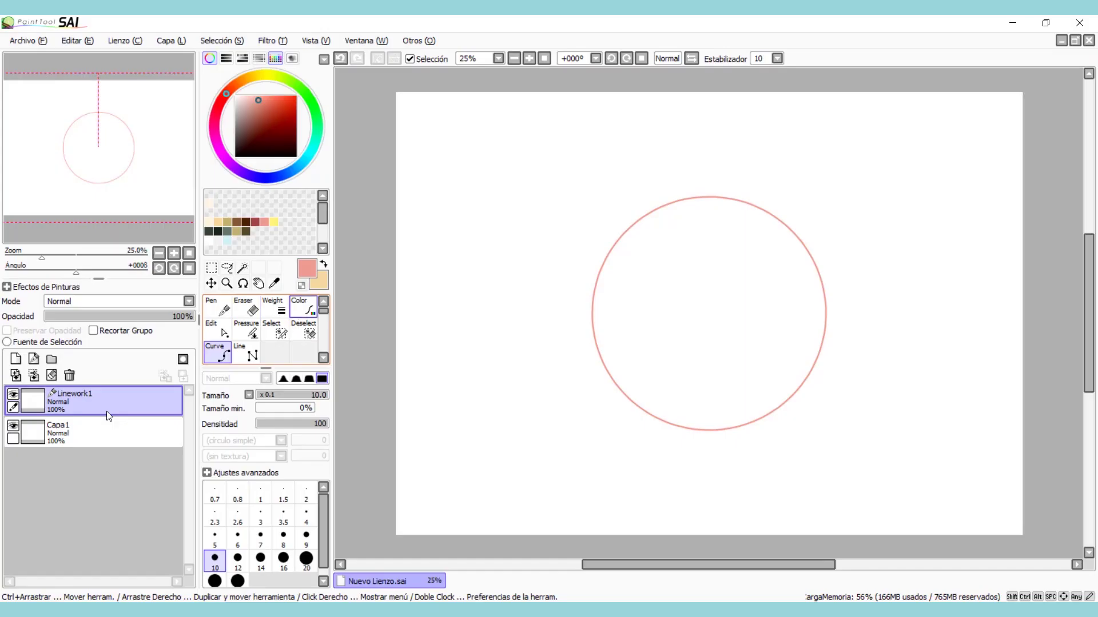
left_click(518, 269)
left_click(283, 121)
left_click(286, 174)
left_click(592, 307)
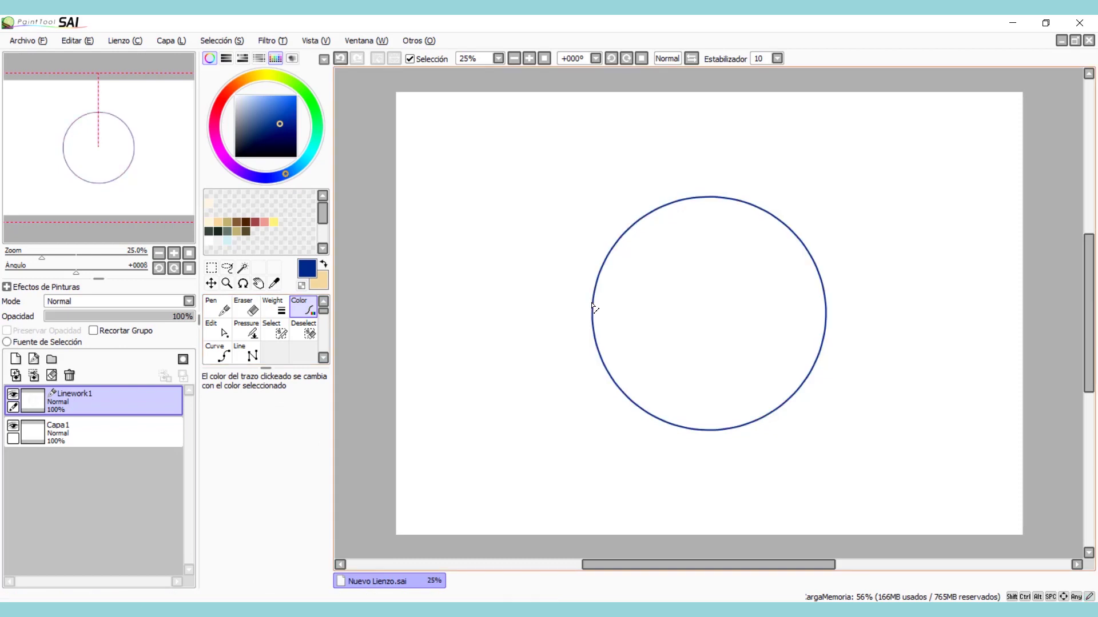
- Try other hues on the circle's line and recolour it teal
left_click(215, 113)
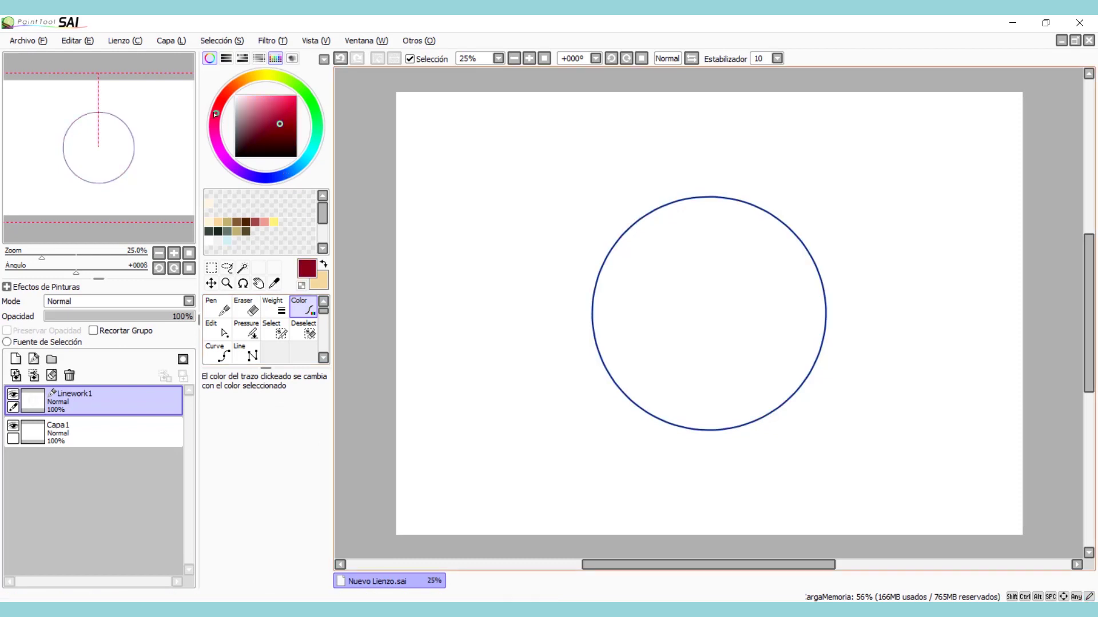
left_click(288, 80)
left_click(623, 235)
left_click(311, 153)
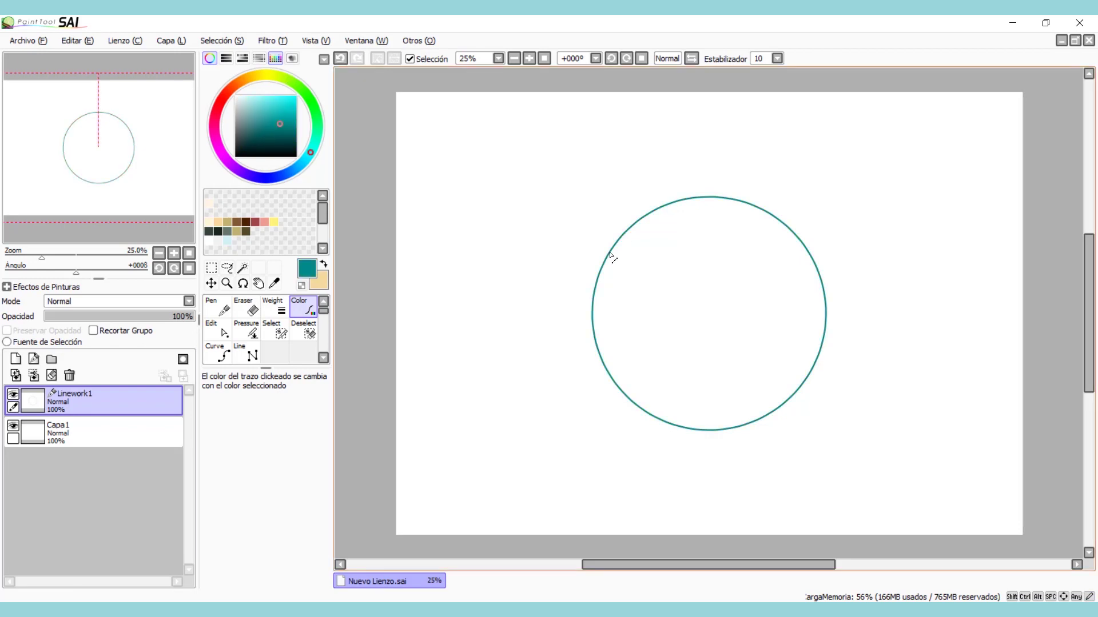
- Set the Weight tool to size 420 in the x5.0 range and apply it to the circle's line
left_click(277, 309)
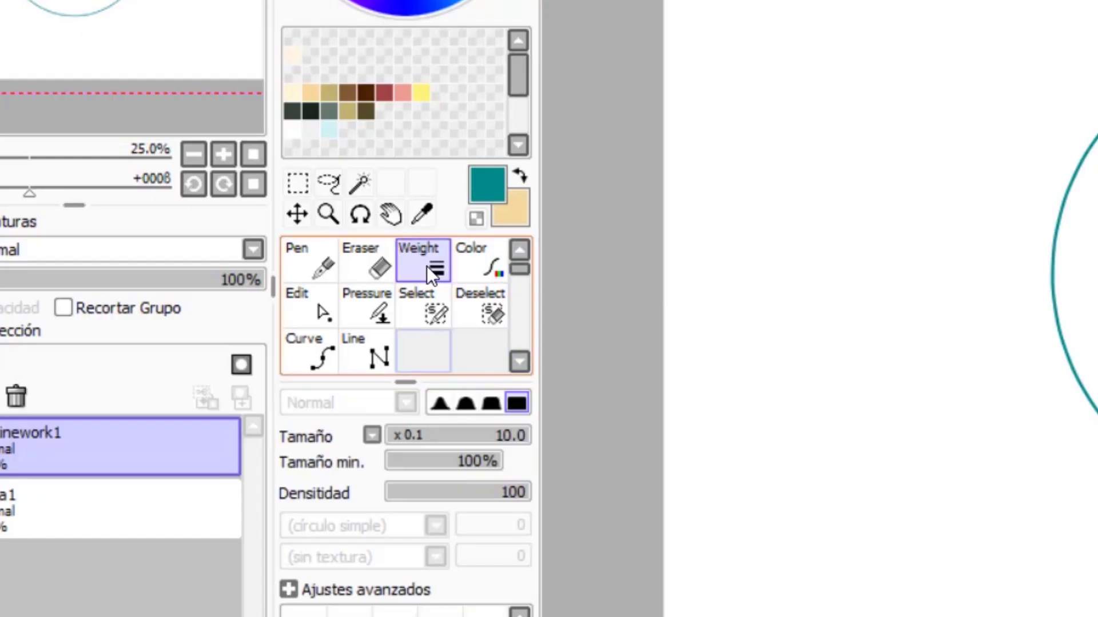
left_click(370, 435)
left_click(433, 514)
left_click_drag(440, 435, 510, 446)
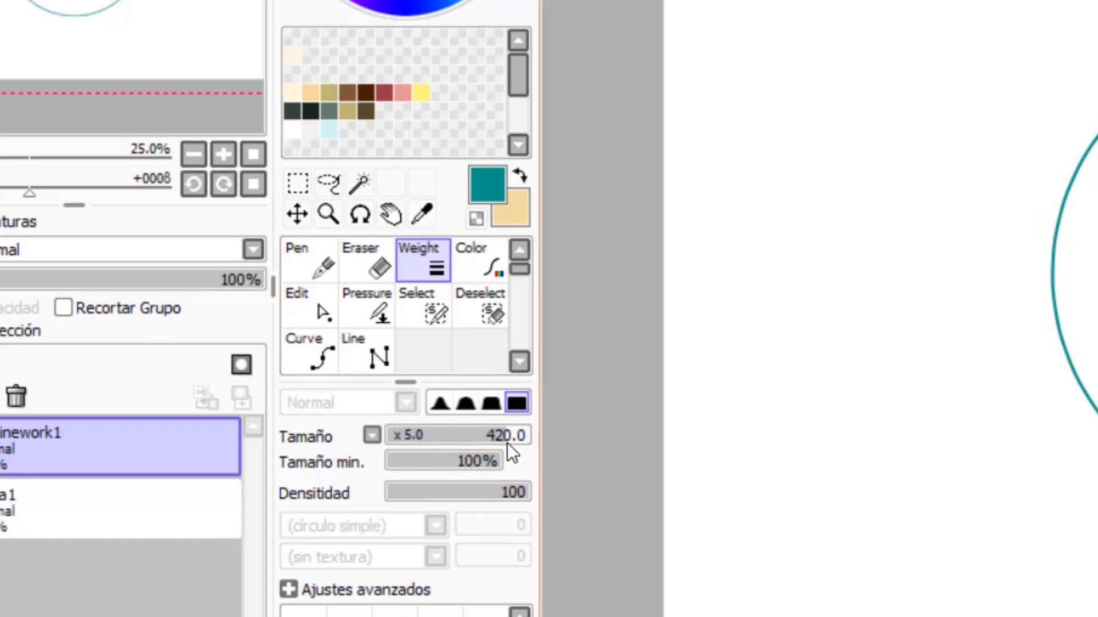
left_click(1053, 291)
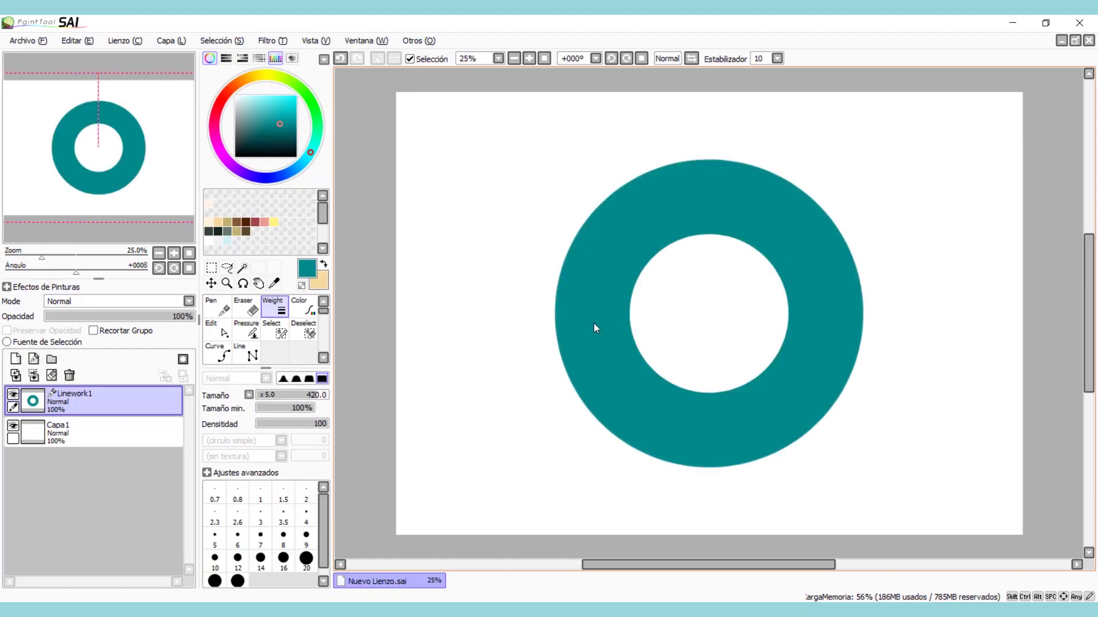
- Thin the circle's line with the Weight tool, applying size 310 and then progressively smaller sizes
left_click(302, 396)
left_click(605, 327)
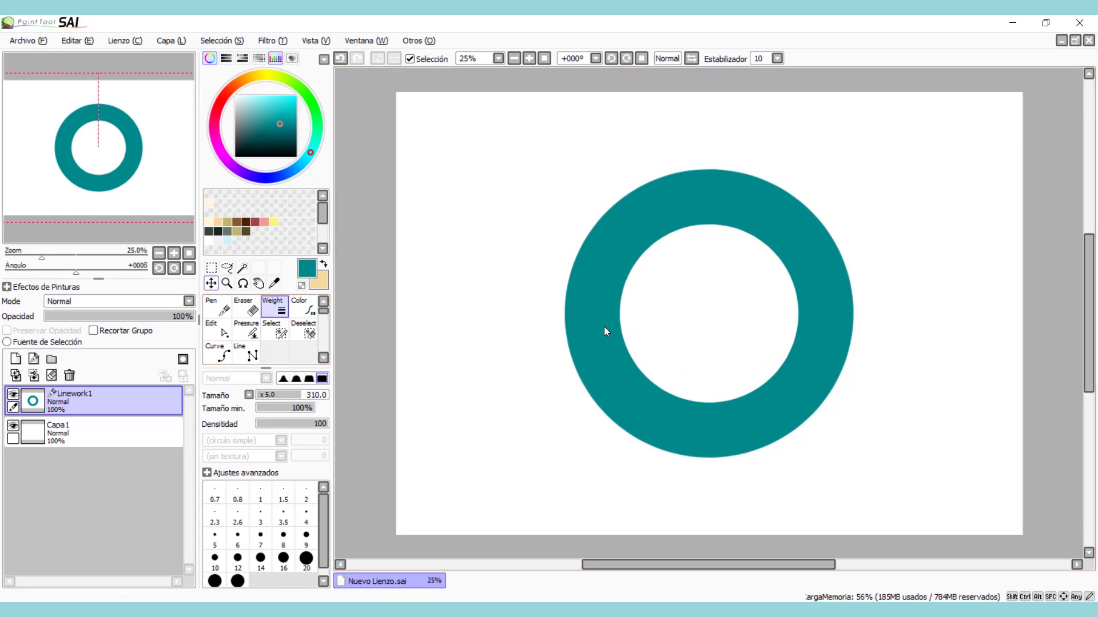
left_click(283, 395)
left_click(588, 298)
left_click_drag(284, 394, 264, 394)
left_click(595, 308)
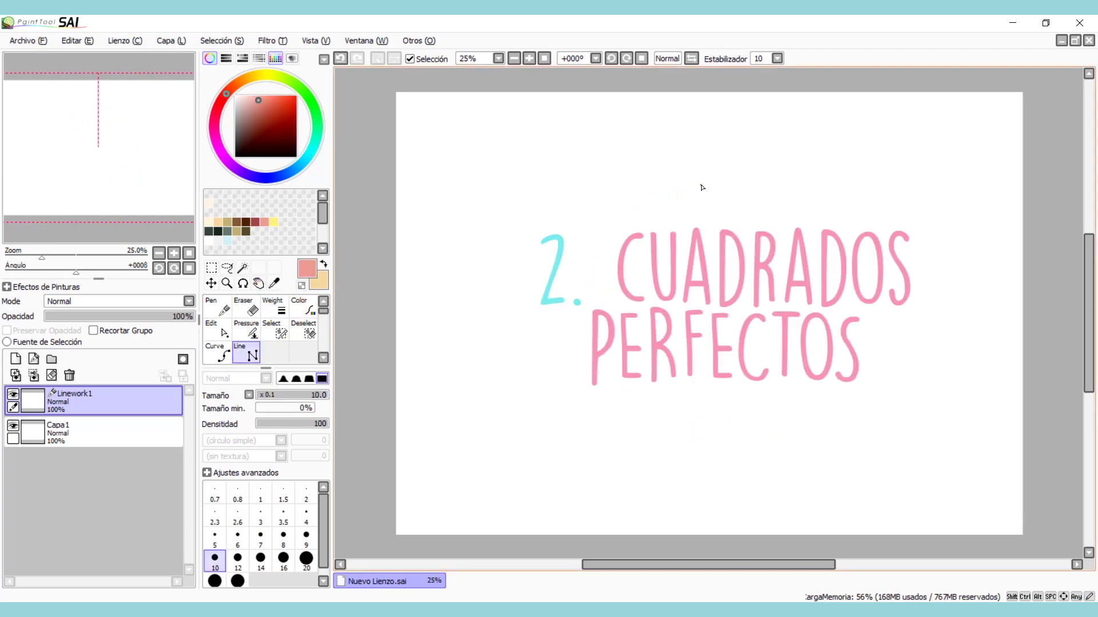
- Draw the first two sides of a square with the Line tool, placing corners at one fixed spot between 90° counterclockwise canvas rotations
key("Delete")
key("Delete")
key("Delete")
key("Delete")
key("Delete")
key("Delete")
key("Delete")
key("Delete")
left_click_drag(581, 318, 702, 188)
key("Delete")
key("Delete")
key("Delete")
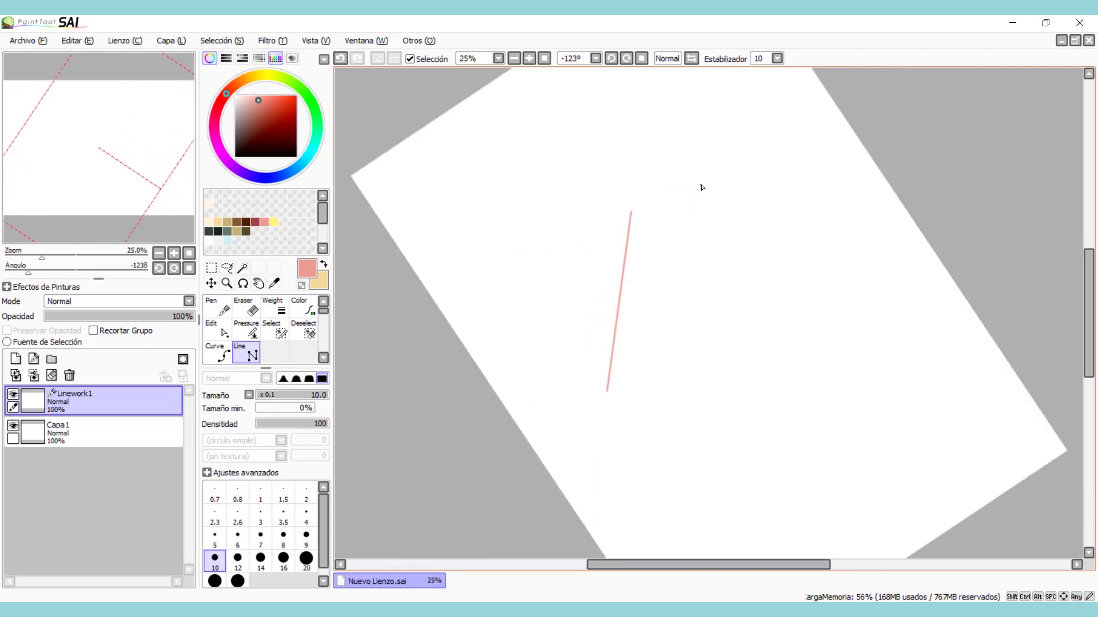
key("Delete")
key("Delete")
key("Delete")
key("Delete")
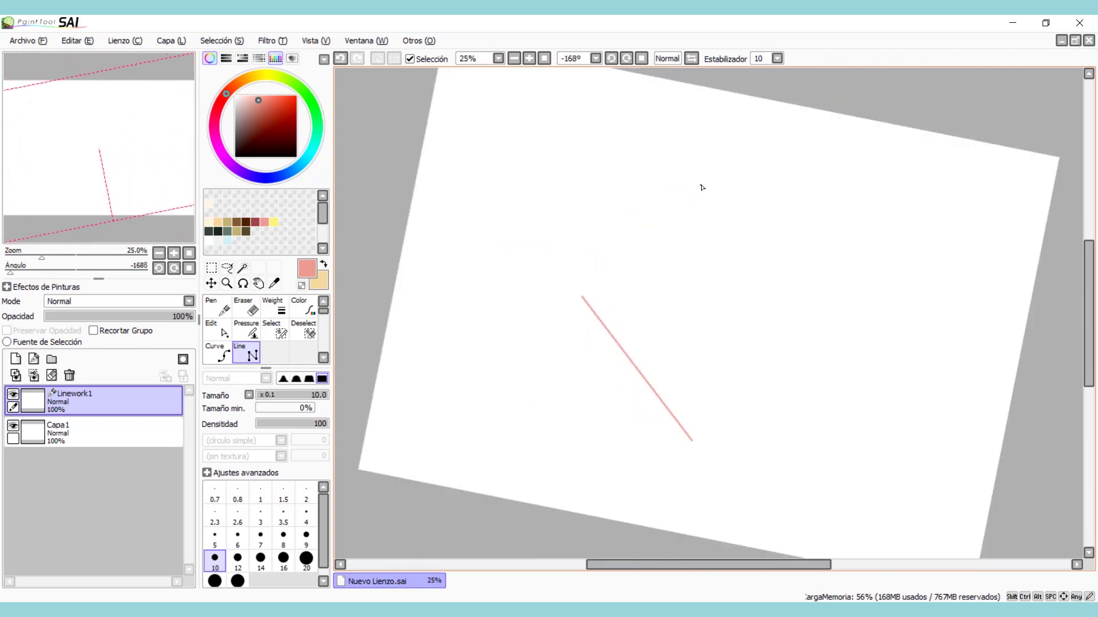
key("Delete")
left_click(702, 188)
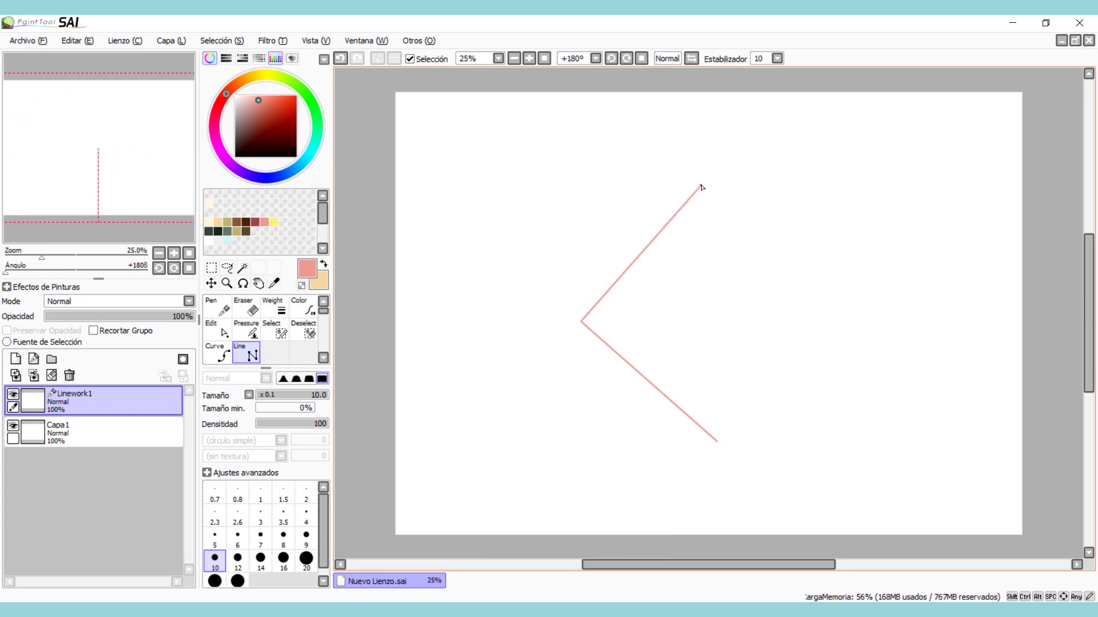
- Add the remaining two sides and close the square at the same spot, rotating the canvas 90° counterclockwise before each corner
key("Delete")
key("Delete")
key("Delete")
key("Delete")
key("Delete")
key("Delete")
key("Delete")
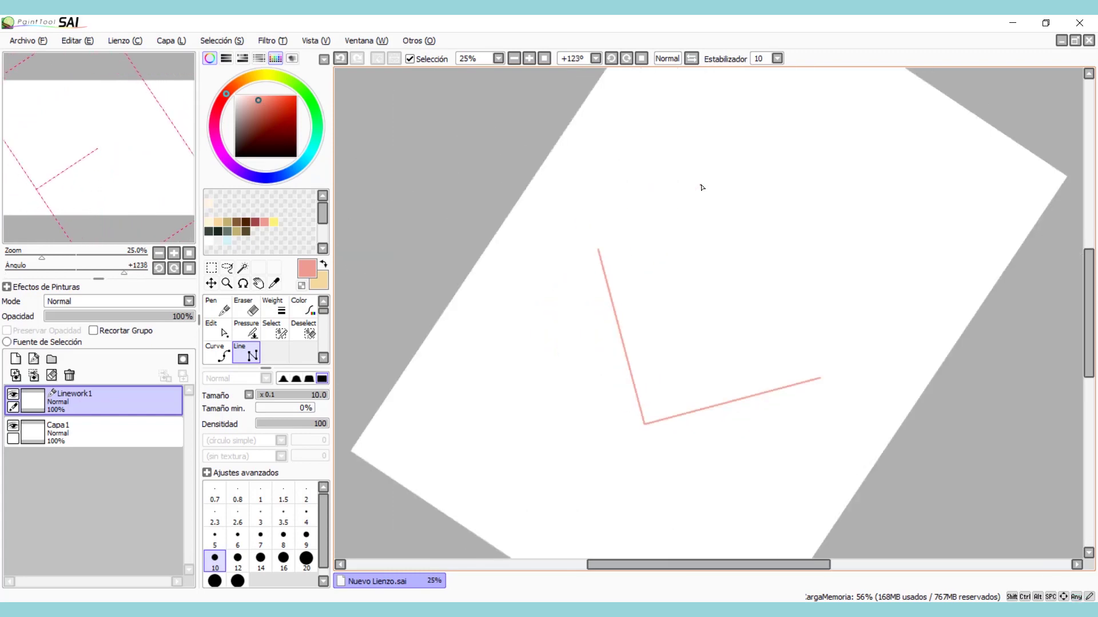
left_click(702, 188)
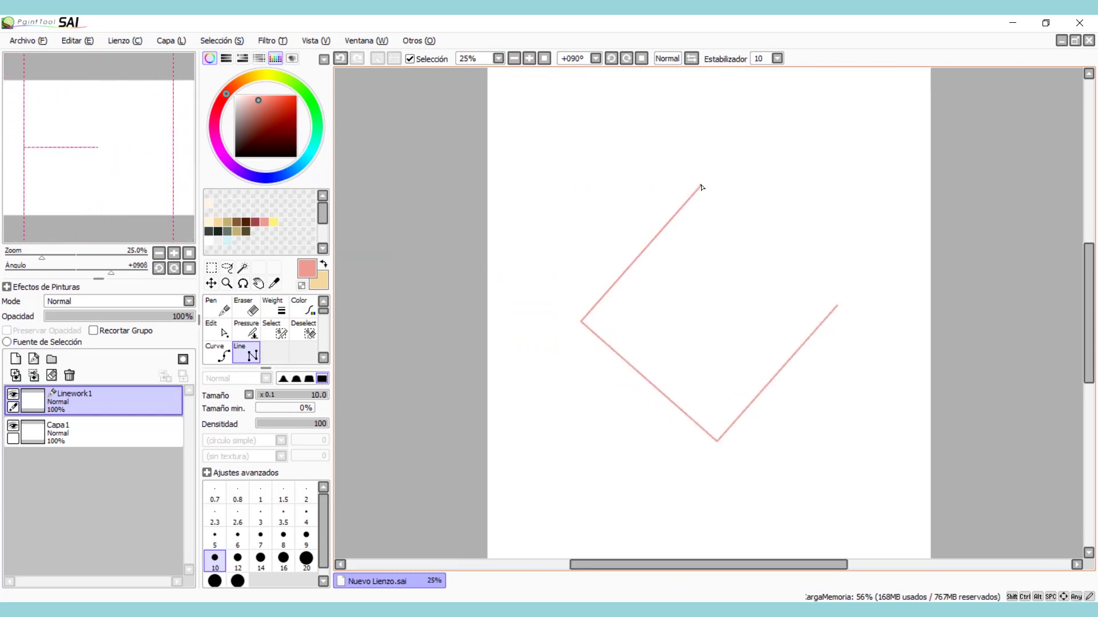
key("Delete")
key("Delete")
key("Delete")
key("Delete")
key("Delete")
key("Delete")
key("Delete")
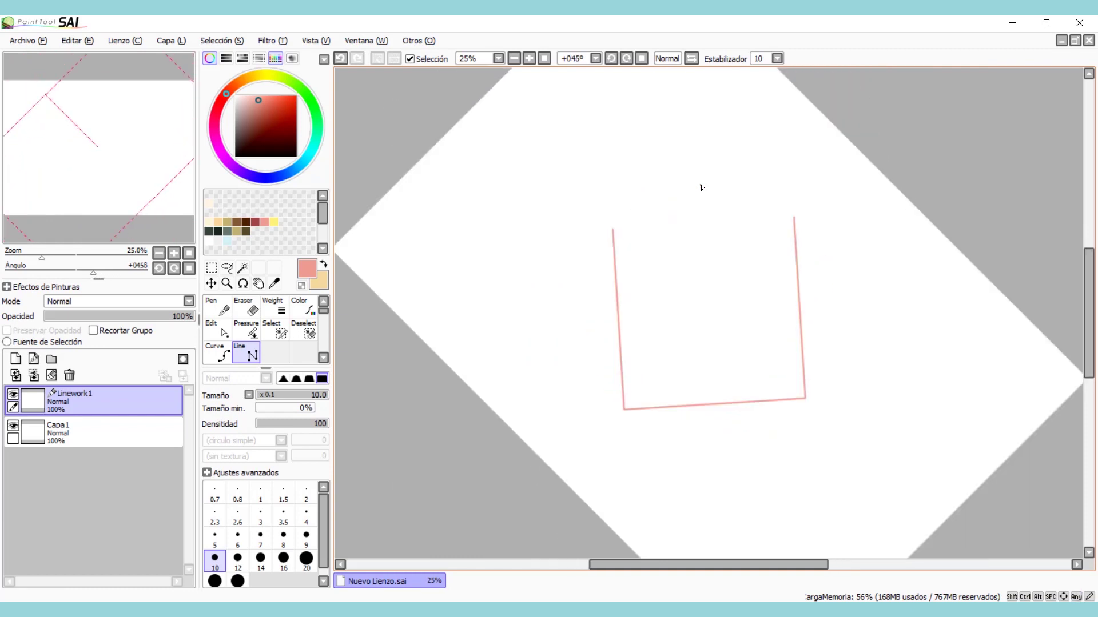
left_click(702, 187)
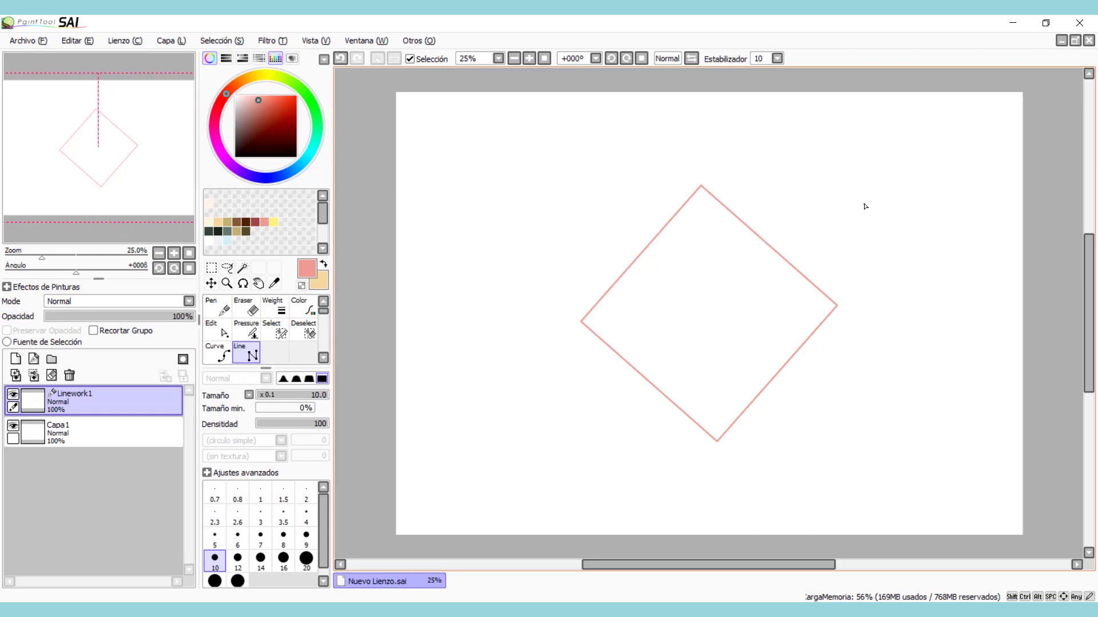
- Rotate the square with a free transform until its sides are nearly level, apply it, and clear the Linework layer
key("ctrl+t")
left_click_drag(865, 206, 852, 137)
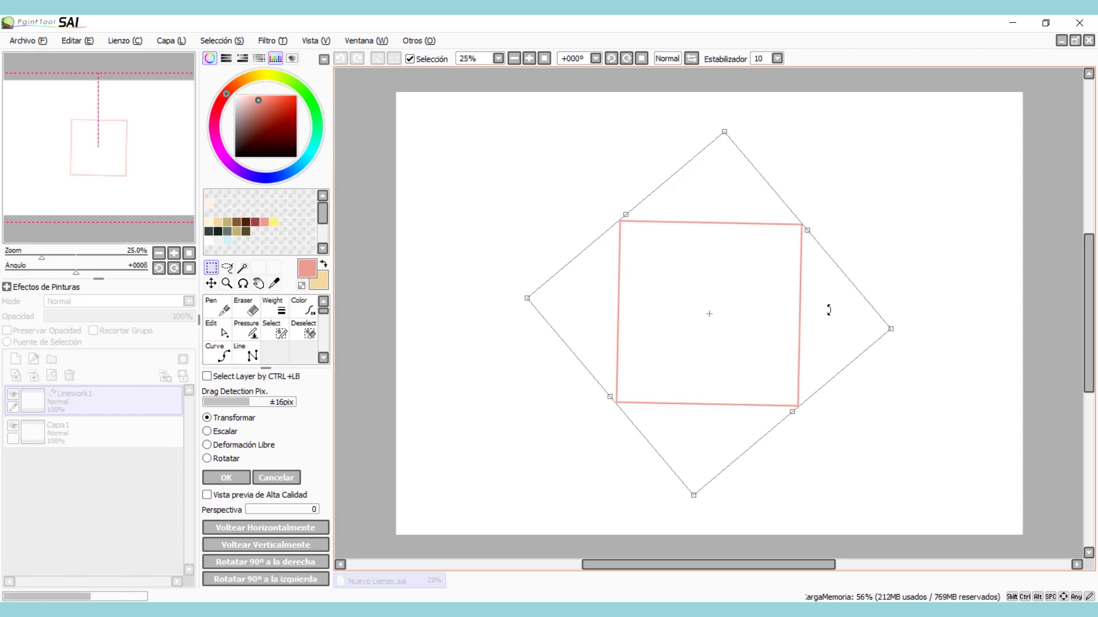
key("Return")
key("d")
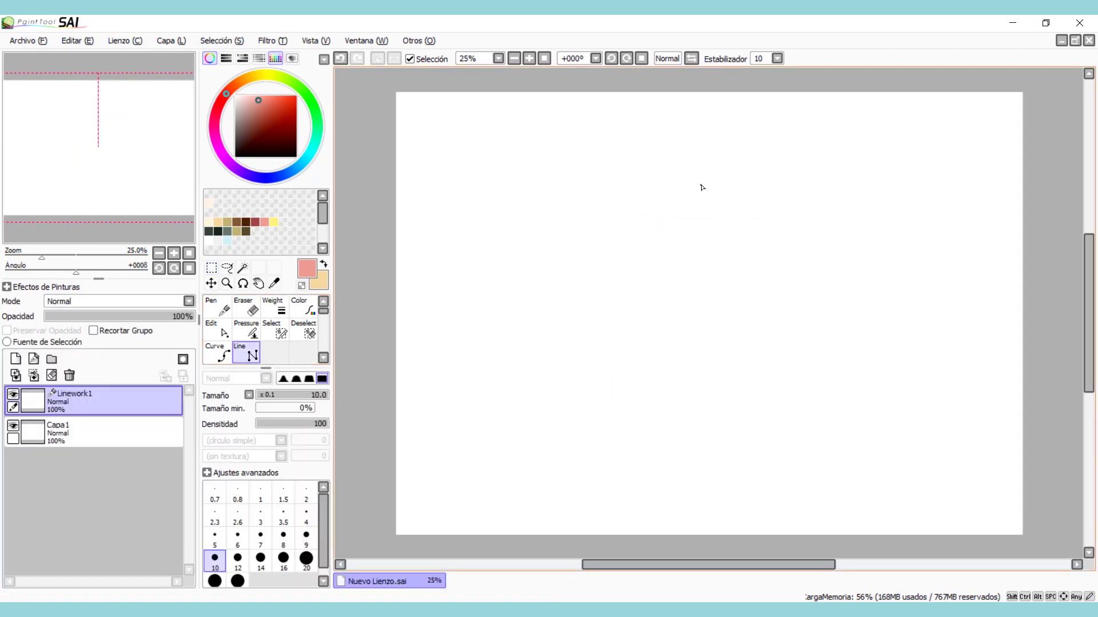
- On the Linework layer, draw two adjoining square sides with the Line tool, rotating the canvas 90° counterclockwise between corners at one fixed spot
key("Delete")
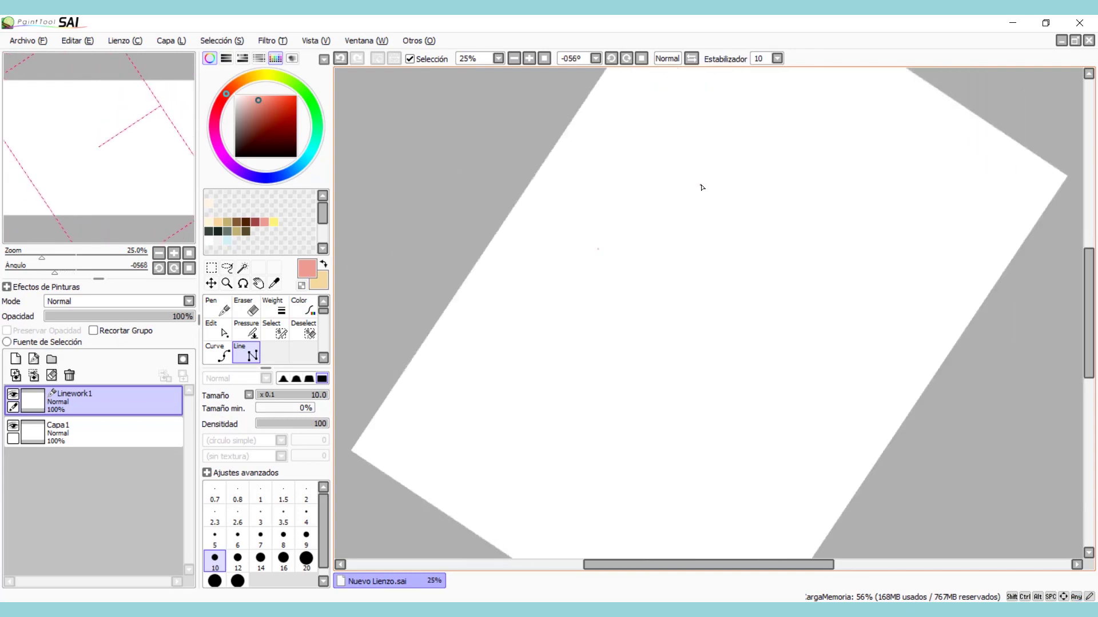
key("Delete")
key("Delete")
key("Delete")
left_click(702, 187)
key("Delete")
key("Delete")
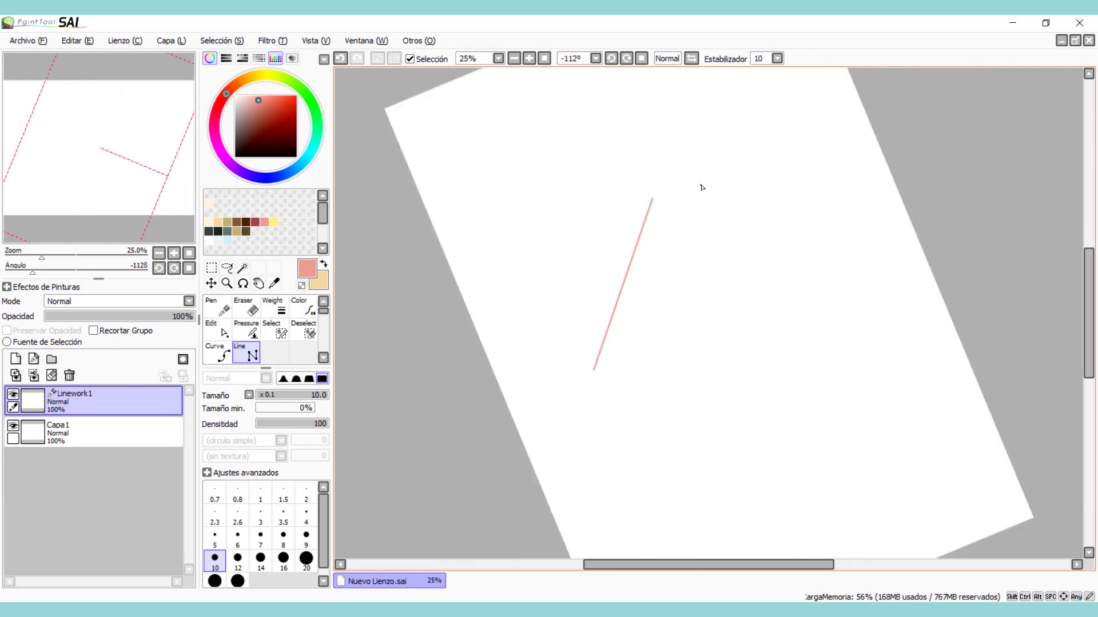
key("Delete")
key("Delete")
key("Delete")
key("Delete")
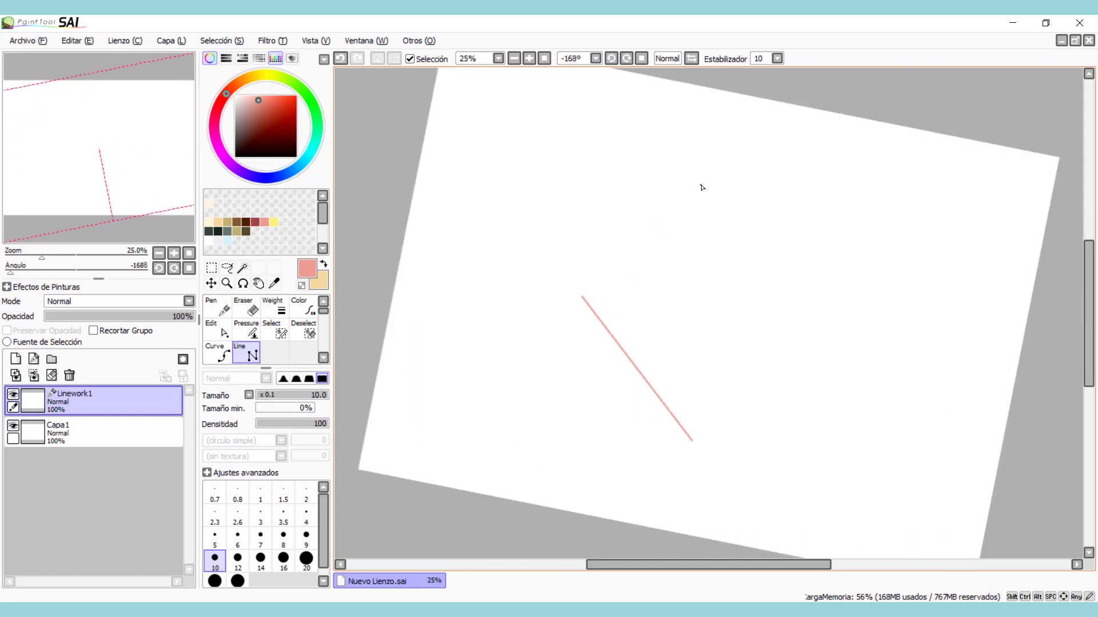
key("Delete")
left_click(702, 187, "shift")
- Complete the square with its third and fourth sides, rotating the canvas 90° counterclockwise before placing each corner at the same spot
key("Delete")
key("Delete")
key("Delete")
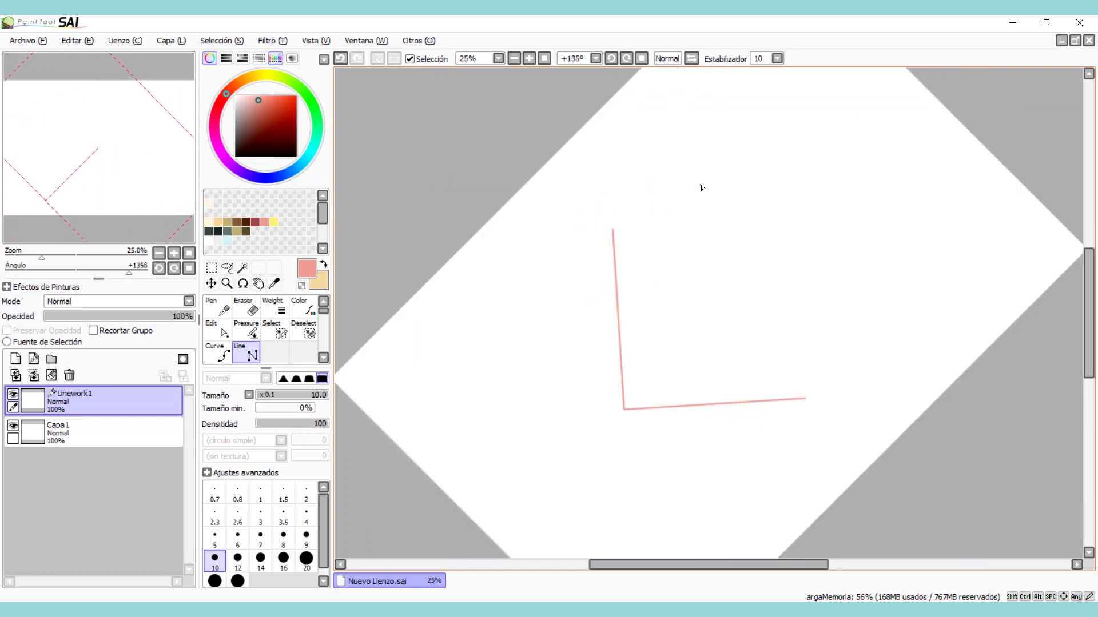
key("Delete")
key("Delete")
key("Delete")
left_click(702, 187, "shift")
key("Delete")
key("Delete")
key("Delete")
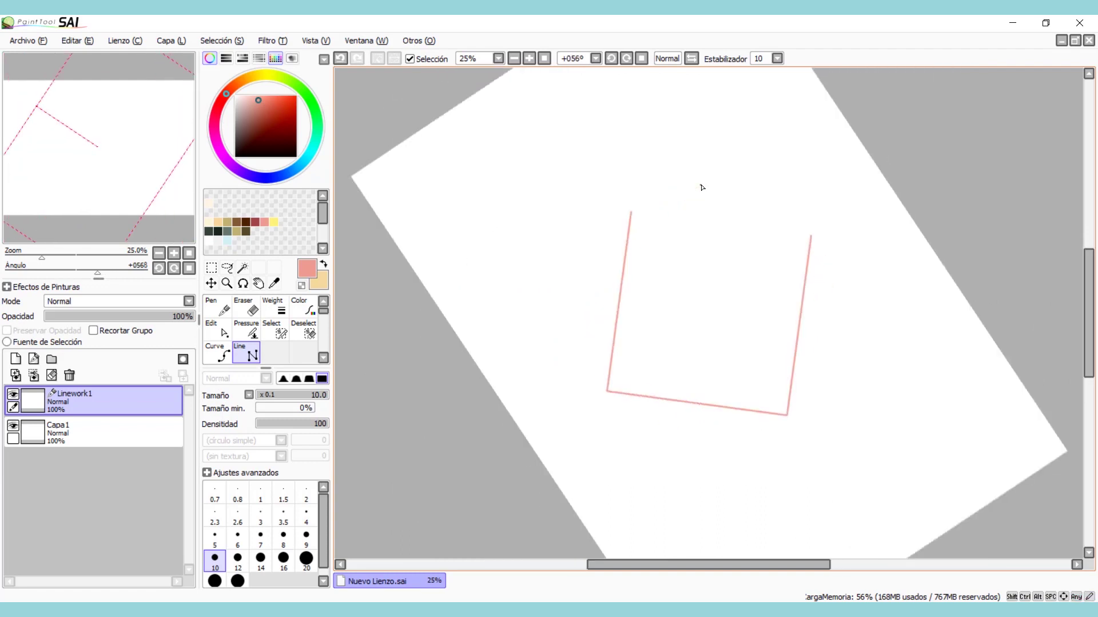
key("Delete")
key("Delete")
key("Delete")
key("Delete")
double_click(701, 185)
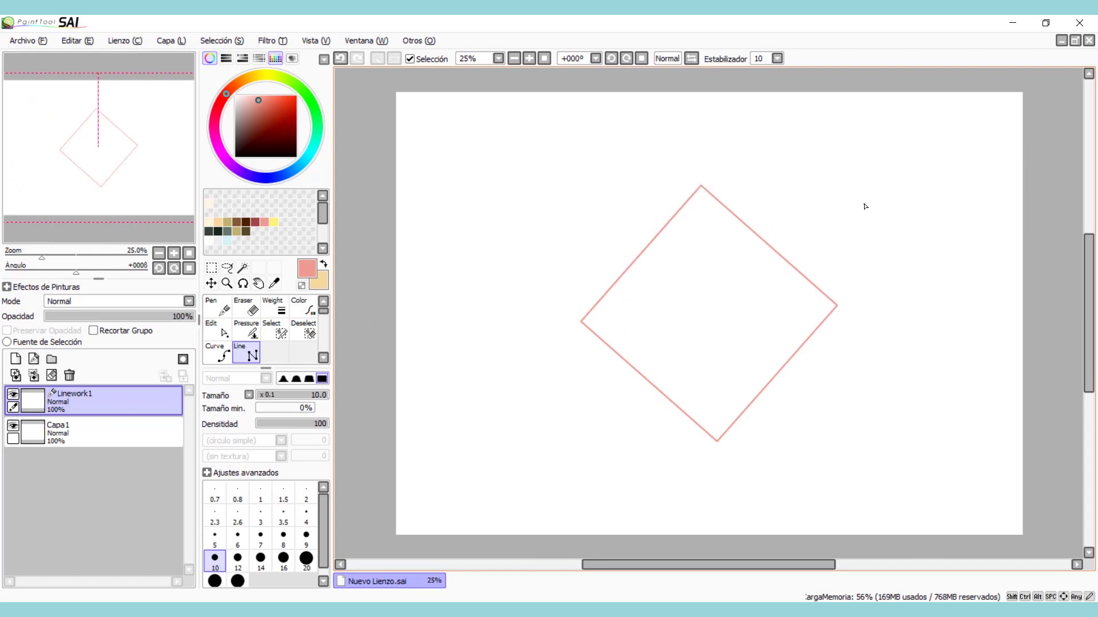
- Rotate the square with a free transform until its sides are nearly level and upright, and apply it
key("ctrl+t")
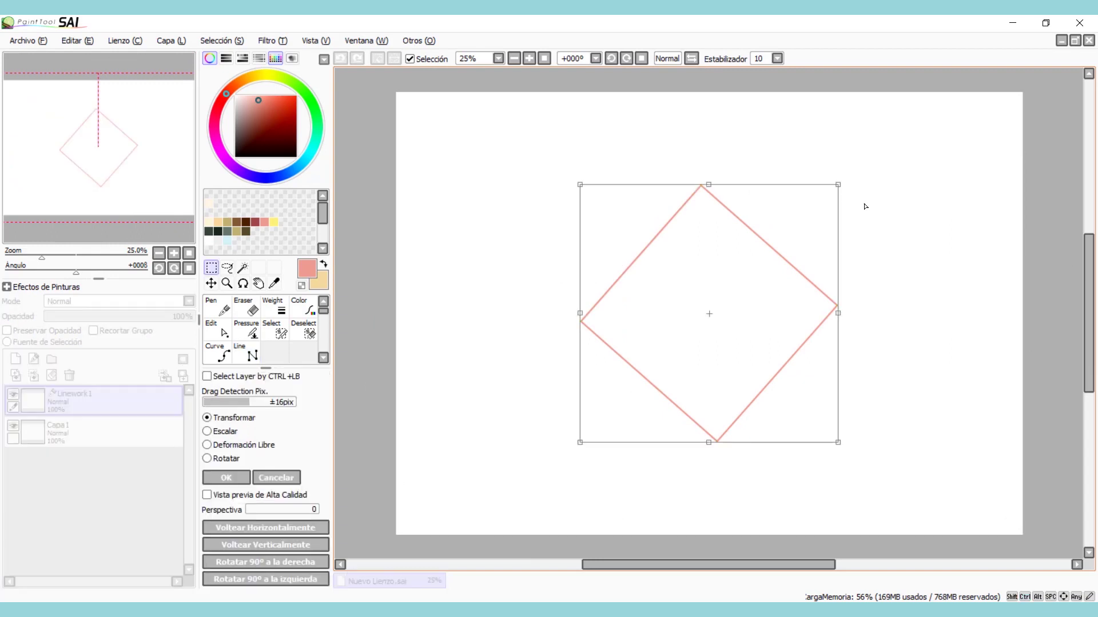
left_click_drag(854, 135, 854, 135)
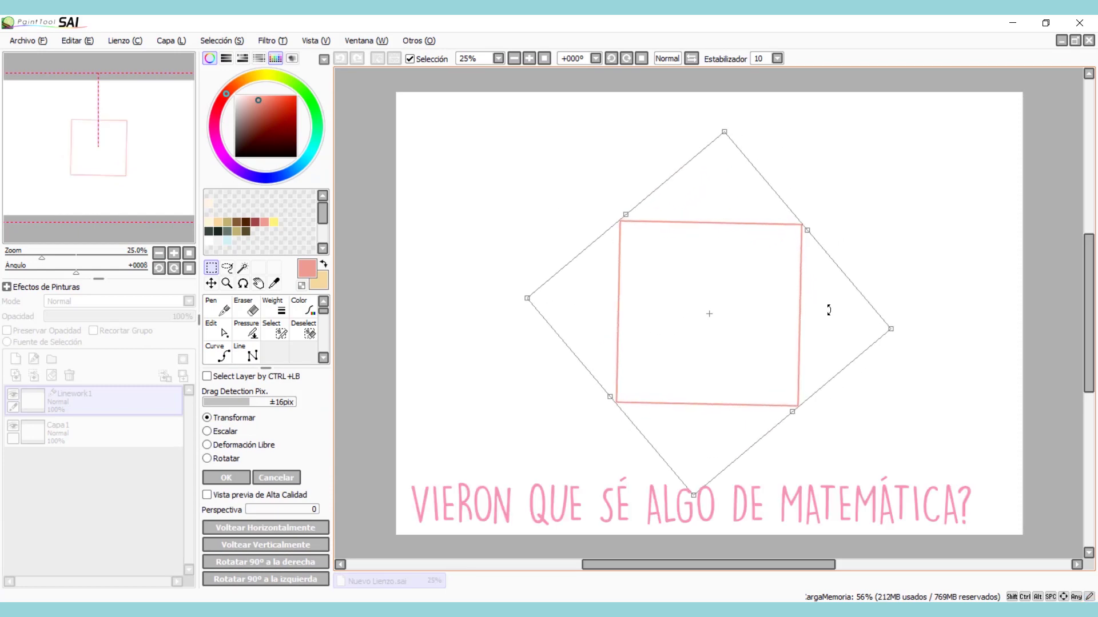
key("Return")
- Apply size 300 and then size 50 to the square's line with the Weight tool
left_click(282, 311)
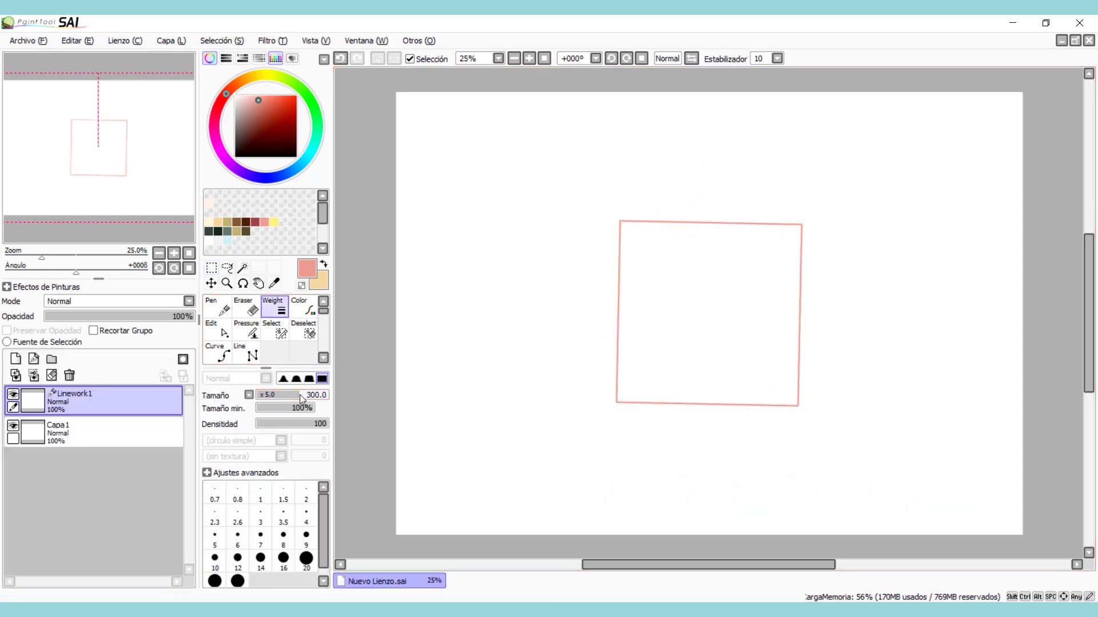
left_click(618, 339)
key("bracketleft")
key("bracketleft")
key("bracketleft")
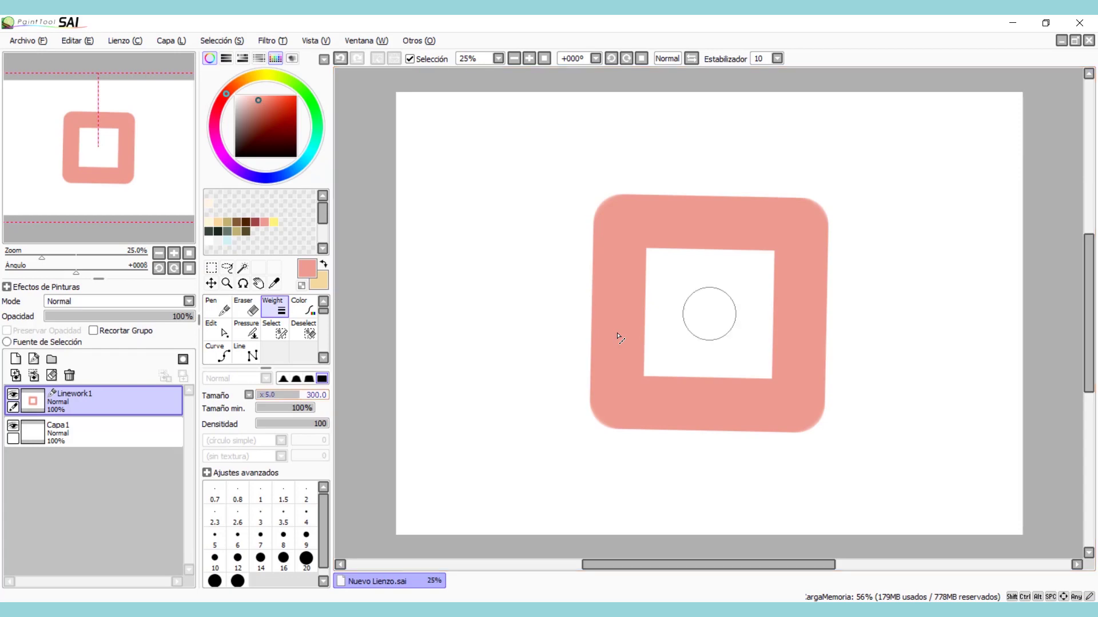
left_click_drag(279, 396, 265, 399)
left_click(624, 319)
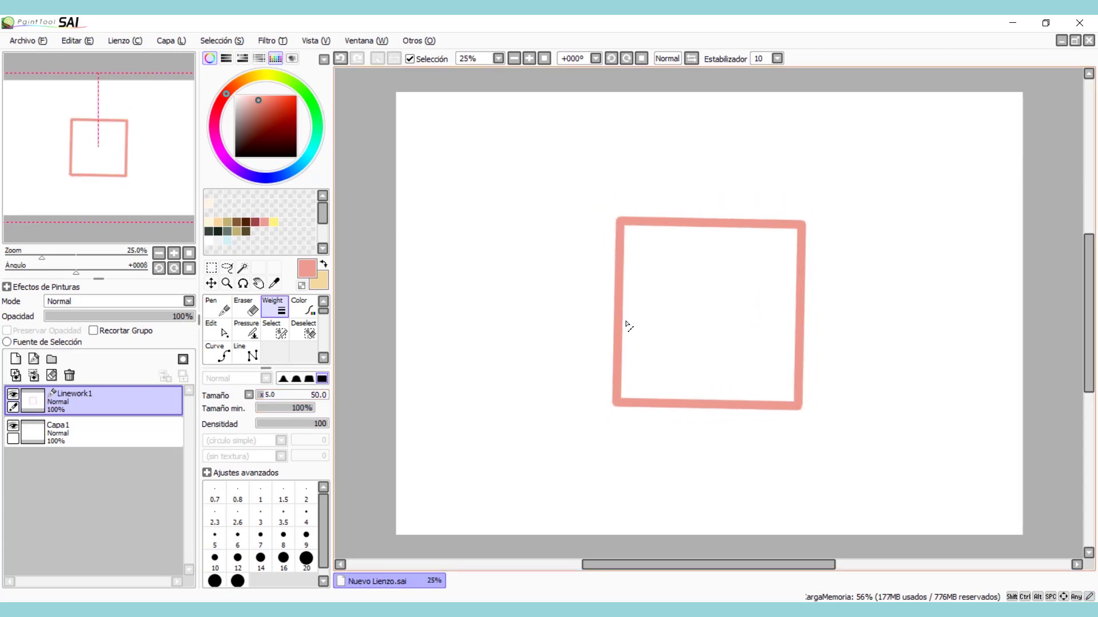
- Recolour the square's line teal and then magenta with the Color tool
left_click(288, 116)
left_click(313, 150)
left_click(303, 308)
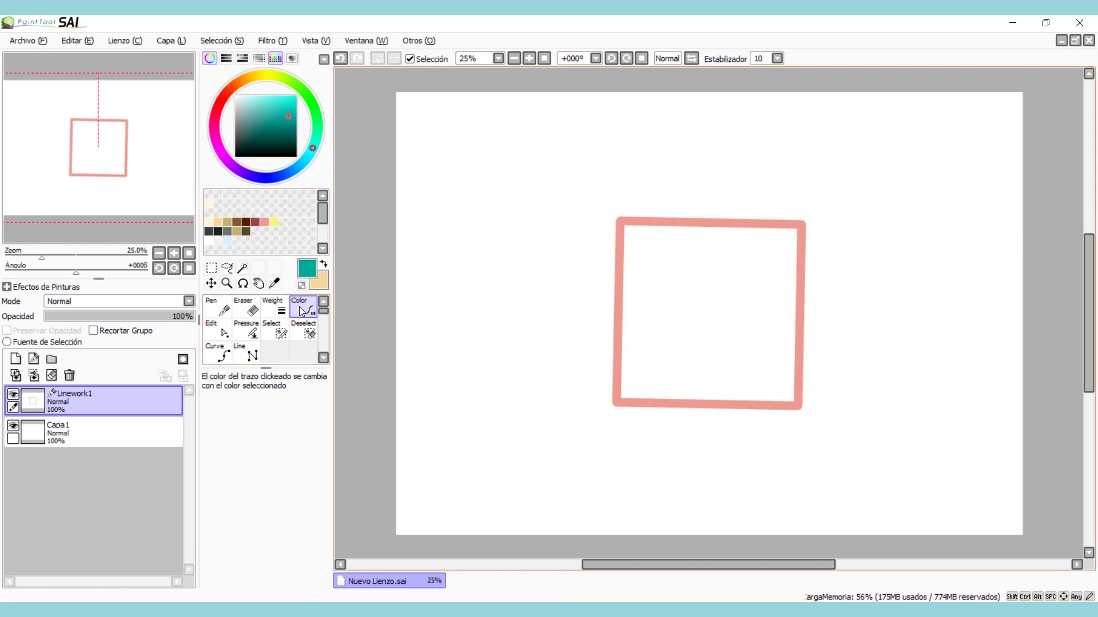
left_click(620, 340)
left_click(216, 135)
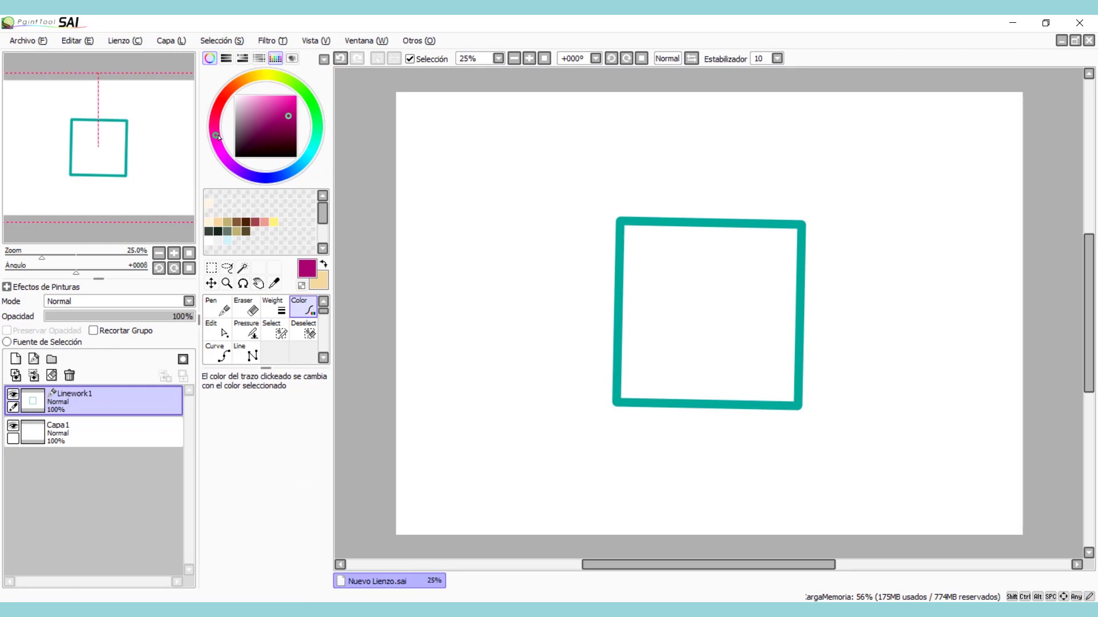
left_click(675, 224)
- Thicken the square's line to size 145 with the Weight tool and rotate the square with a free transform
left_click(275, 307)
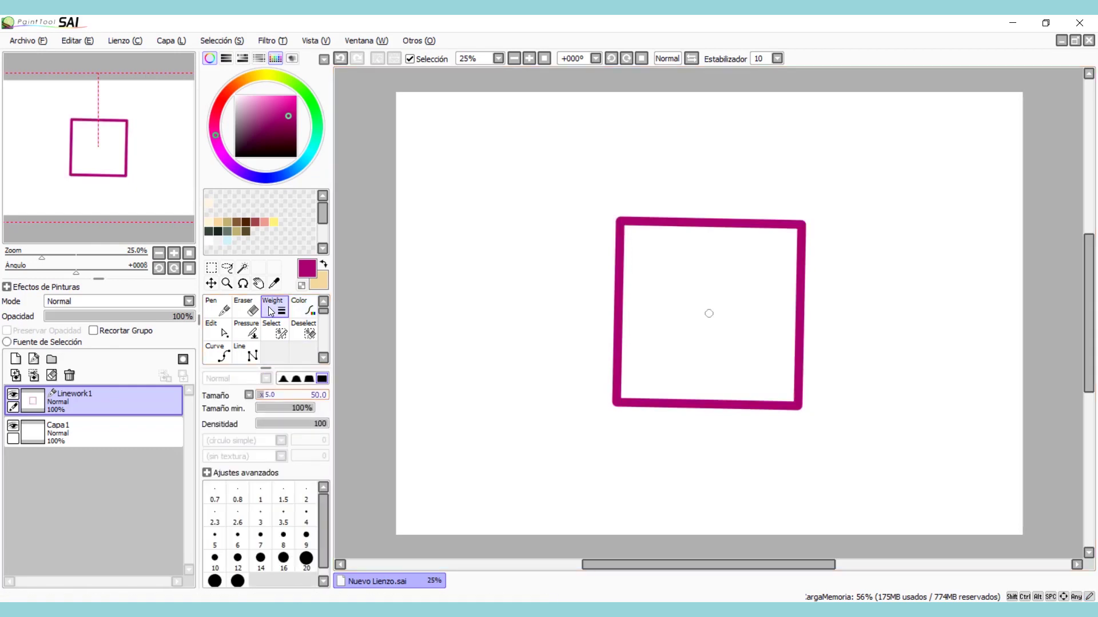
left_click(615, 338)
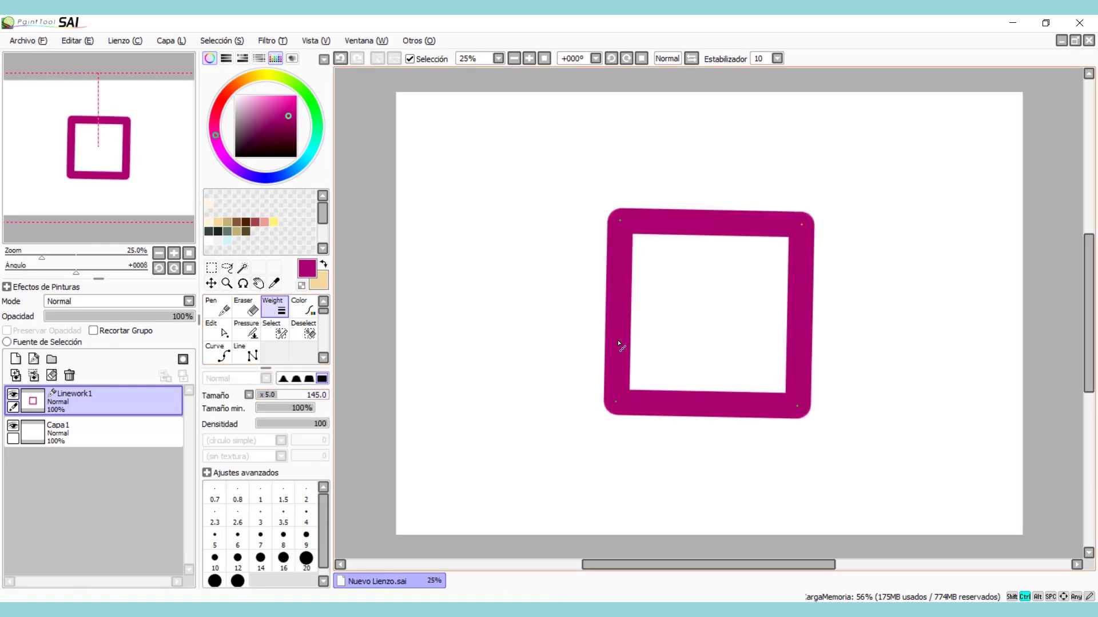
key("ctrl+t")
mouse_move(855, 171)
left_mouse_down()
mouse_move(863, 157)
mouse_move(862, 294)
left_mouse_up()
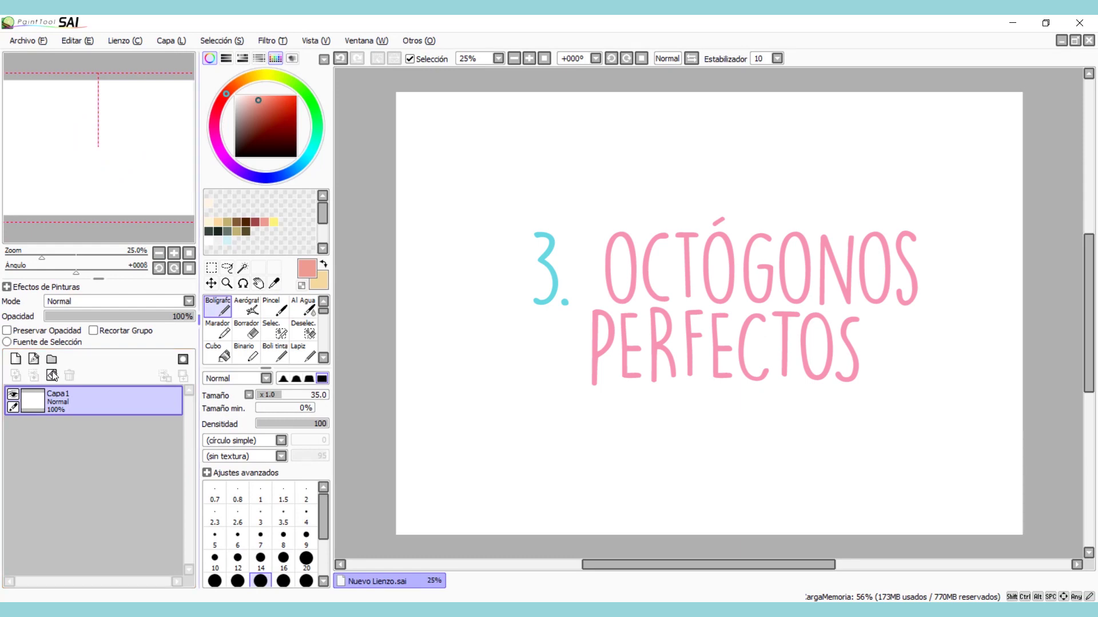
- Add a Linework layer and draw an octagon's first two sides with the Line tool, rotating the canvas 45° counterclockwise between corners at one spot
left_click(33, 359)
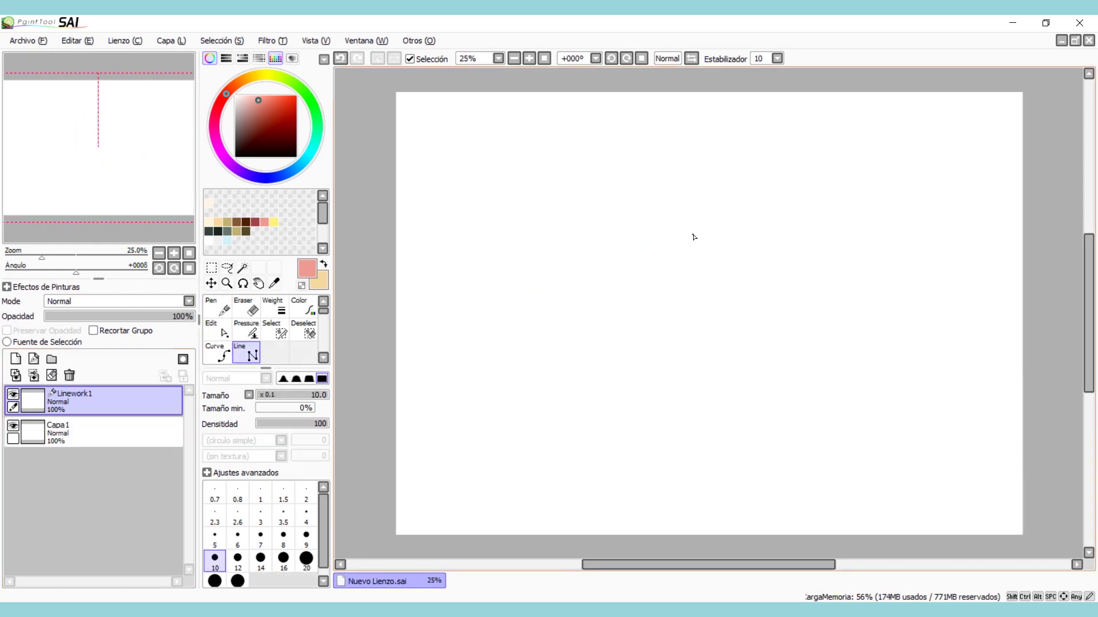
key("Delete")
key("Delete")
key("Delete")
key("Delete")
left_click(694, 237)
- Continue the octagon up to its fifth side with the Line tool, rotating the canvas 45° counterclockwise between corners placed at one spot
key("Delete")
key("Delete")
key("Delete")
key("Delete")
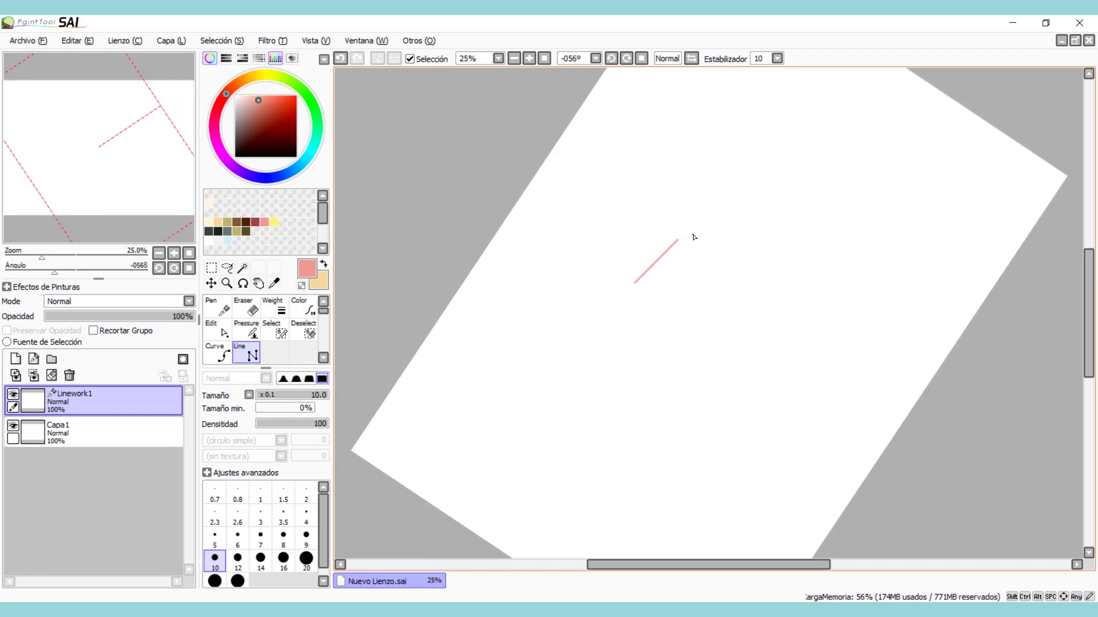
left_click(693, 235)
key("Delete")
key("Delete")
key("Delete")
key("Delete")
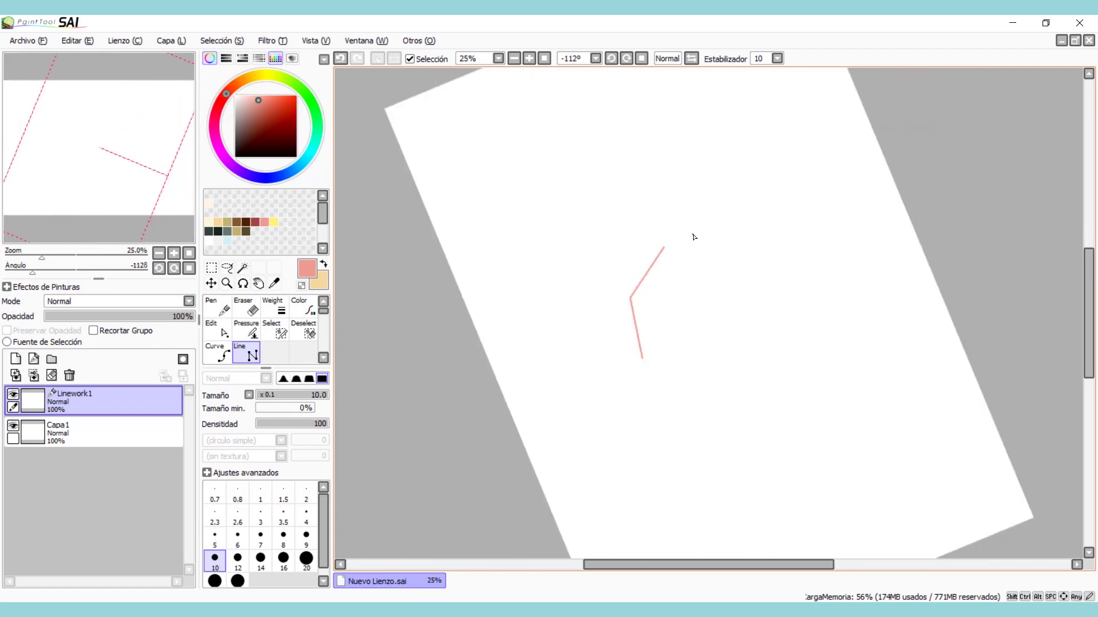
key("Delete")
key("Delete")
key("Delete")
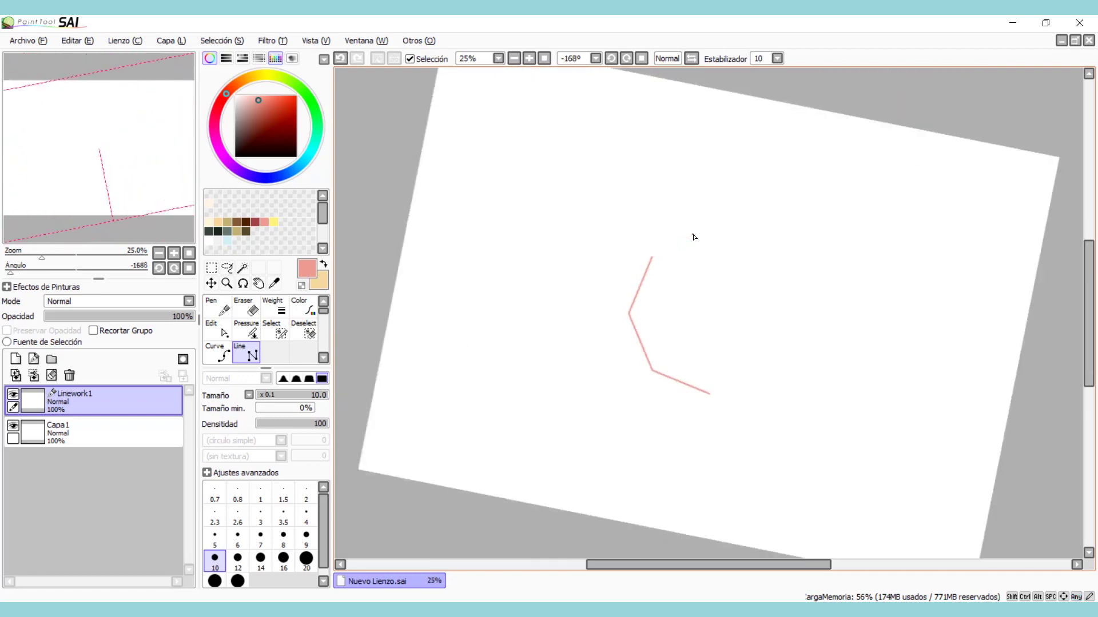
left_click(693, 236)
key("Delete")
key("Delete")
key("Delete")
key("Delete")
left_click(694, 236)
key("Delete")
key("Delete")
- Draw the octagon's last three sides the same way, closing the shape with the canvas rotated back to 0°
key("Delete")
key("Delete")
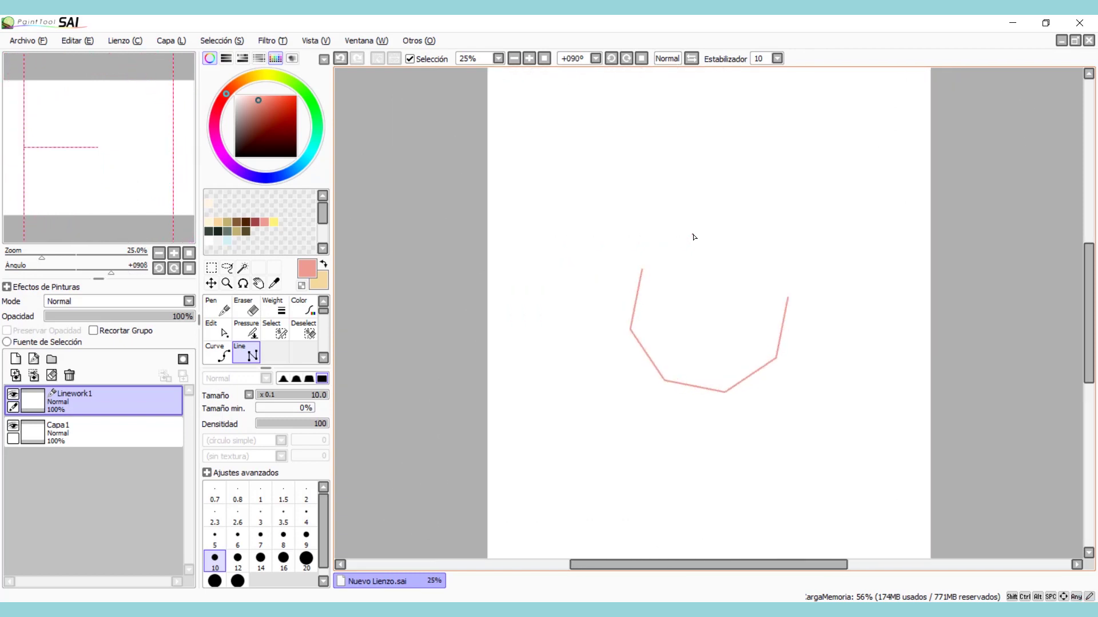
left_click(694, 237)
key("Delete")
key("Delete")
key("Delete")
left_click(694, 236)
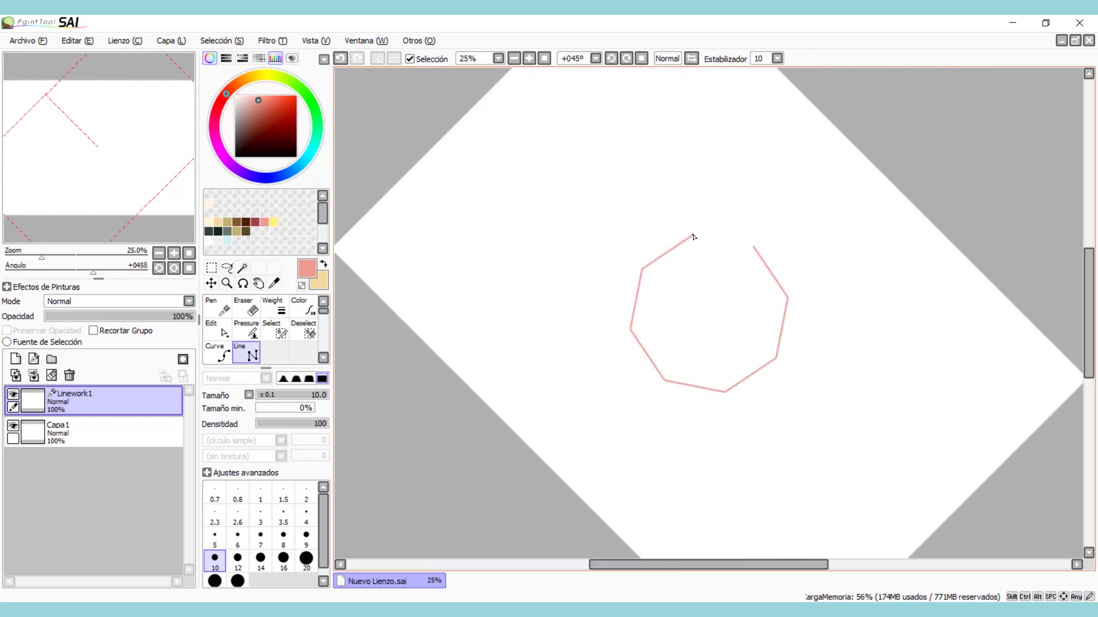
key("Delete")
key("Delete")
key("Delete")
left_click(693, 236)
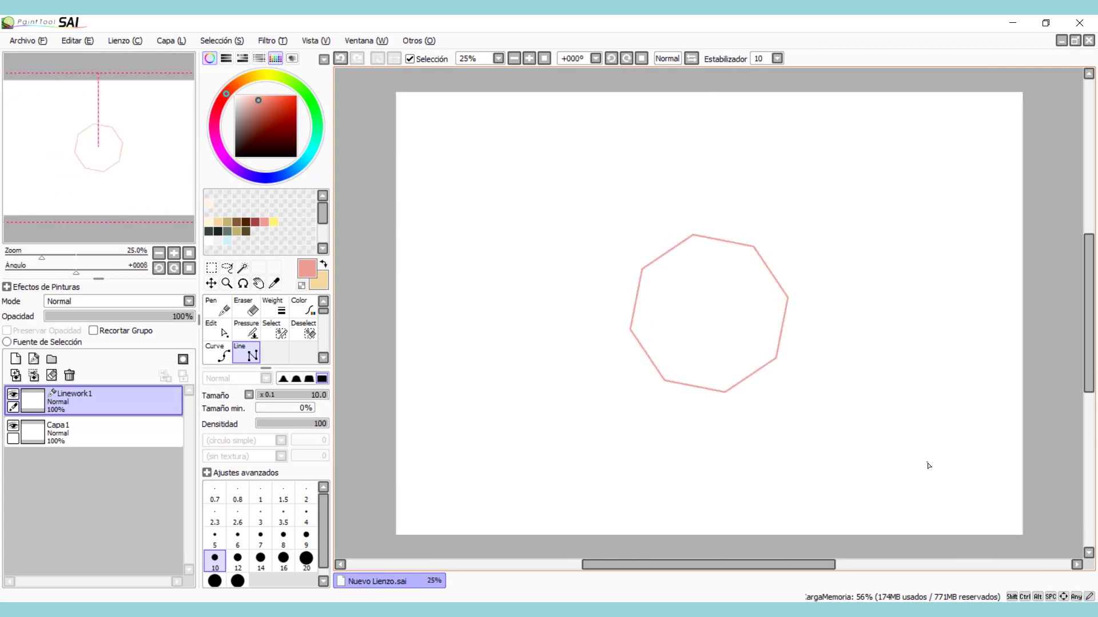
- Thicken the octagon's line to size 145 with the Weight tool
left_click(275, 313)
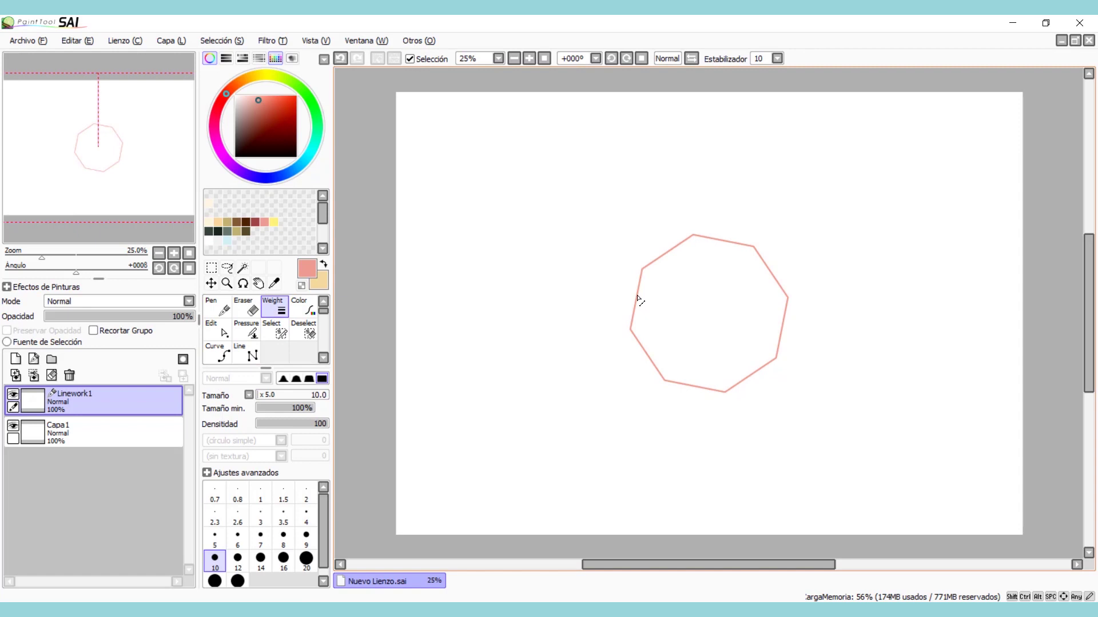
left_click(277, 395)
left_click(631, 312)
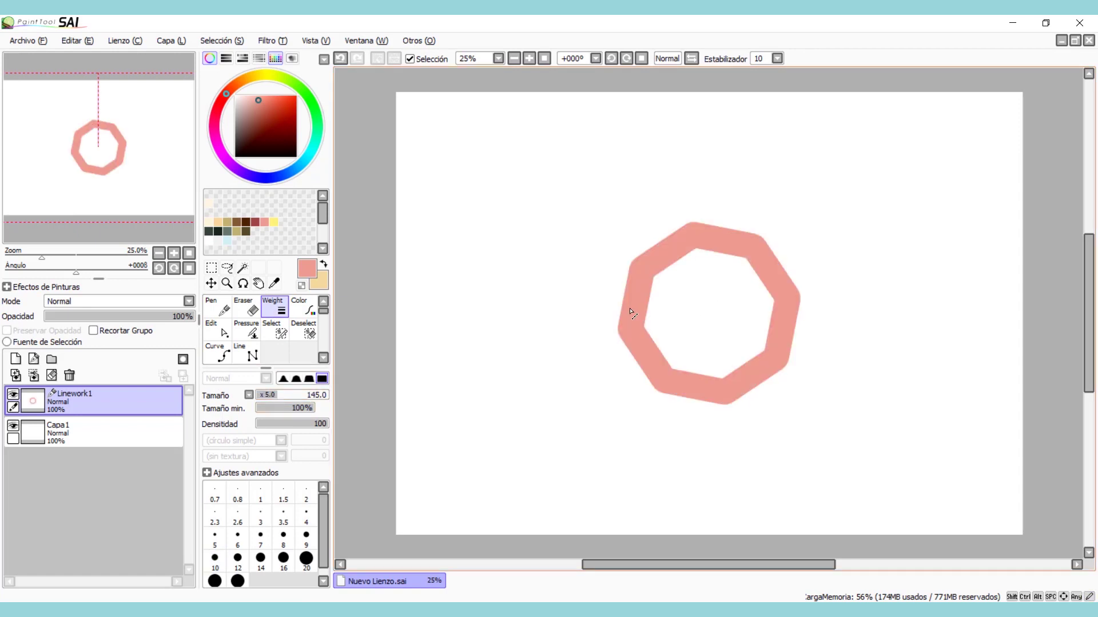
- Recolour the octagon's line with the Color tool, going through orange-red and crimson to magenta
left_click(287, 104)
left_click(303, 309)
left_click(678, 239)
left_click(216, 112)
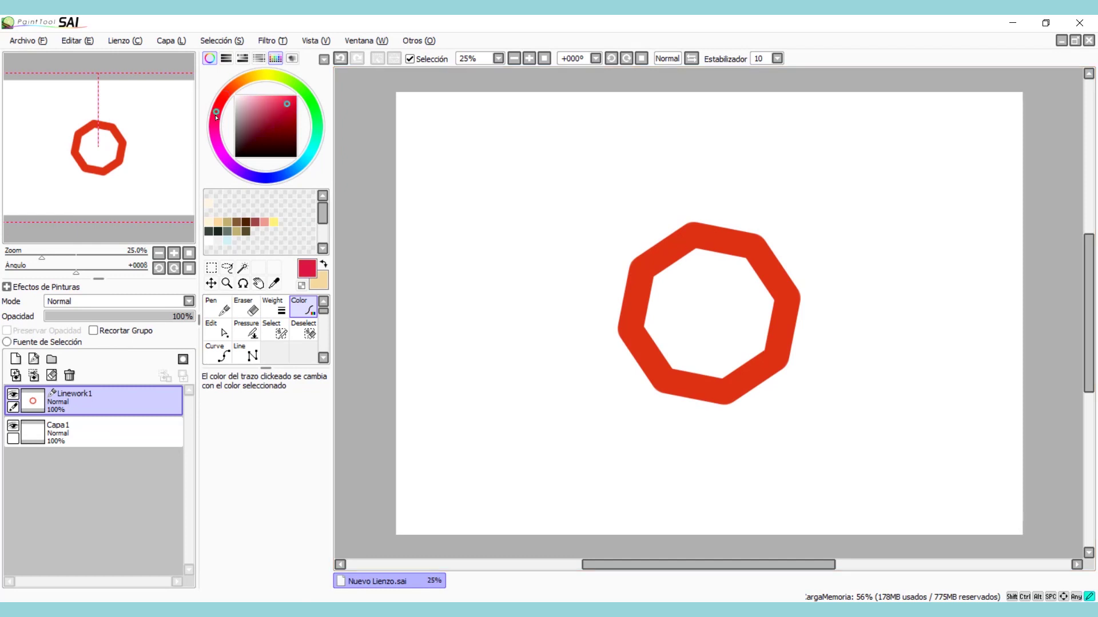
left_click(639, 280)
left_click(242, 139)
left_click(219, 149)
left_click_drag(250, 119, 265, 106)
left_click(645, 293)
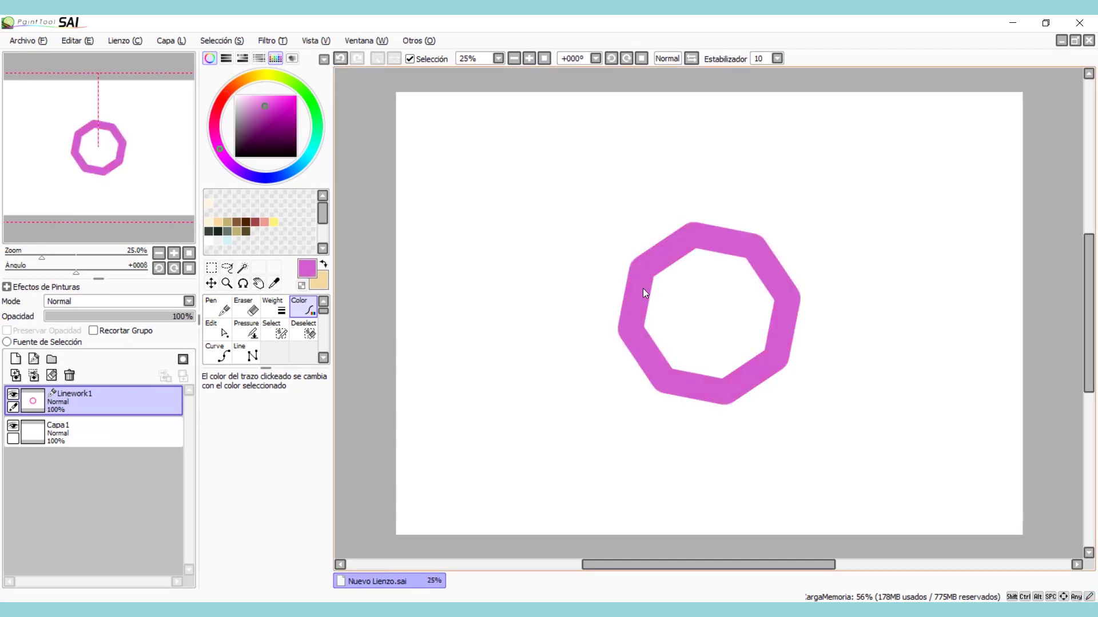
- Recolour the octagon's line violet, blue, teal and finally green with the Color tool
left_click(239, 170)
left_click(659, 269)
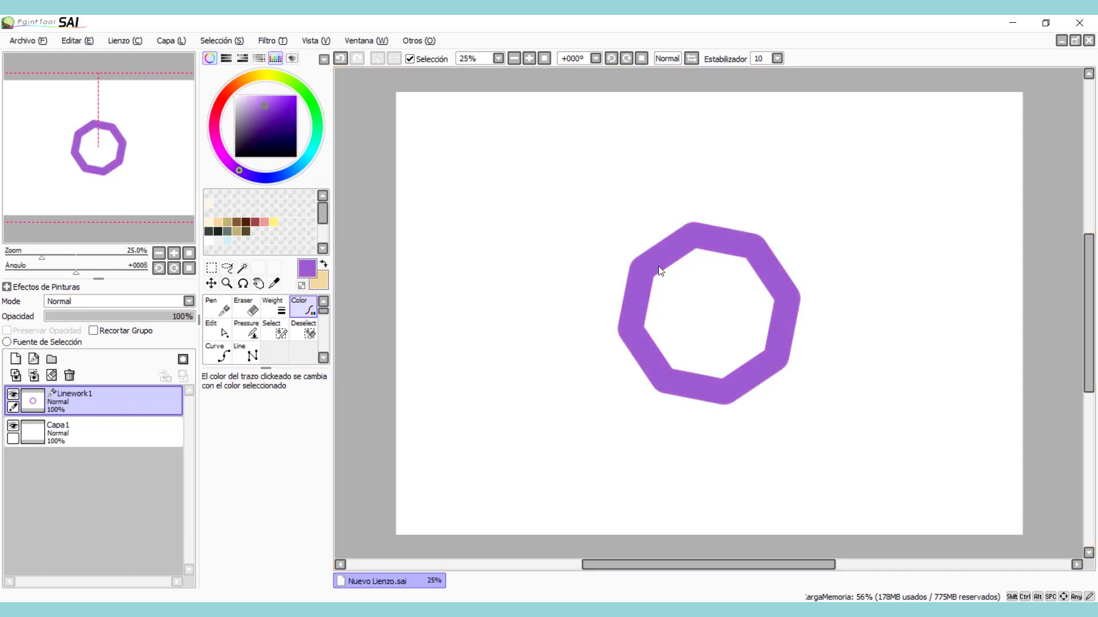
left_click(312, 149)
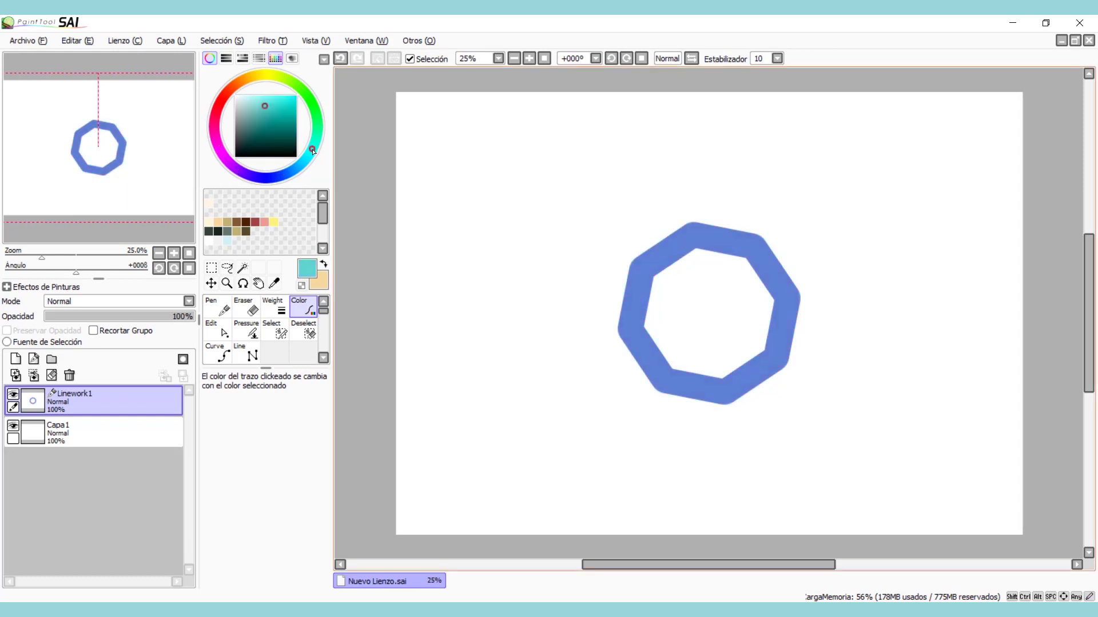
left_click(676, 252)
left_click(316, 116)
left_click(664, 262)
- Sketch a few freehand pen strokes on the Capa1 layer and clear the layer
left_click(132, 422)
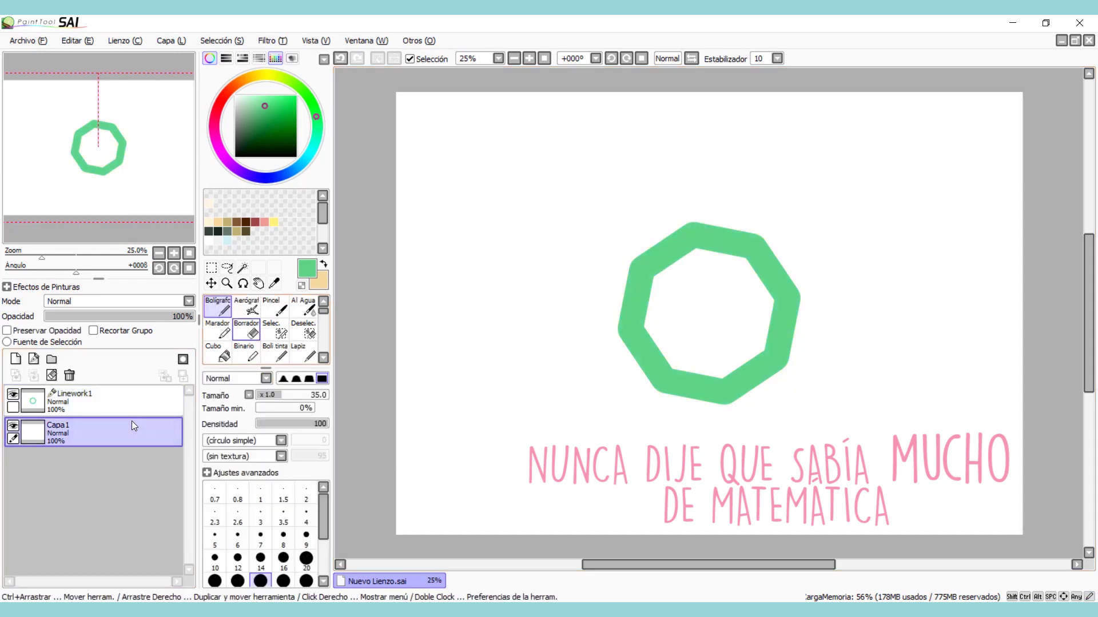
mouse_move(710, 303)
left_mouse_down()
mouse_move(718, 326)
mouse_move(711, 303)
left_mouse_up()
mouse_move(823, 169)
left_mouse_down()
mouse_move(816, 228)
mouse_move(839, 238)
left_mouse_up()
mouse_move(853, 181)
left_mouse_down()
mouse_move(844, 180)
mouse_move(857, 222)
left_mouse_up()
left_click(870, 225)
left_click(52, 375)
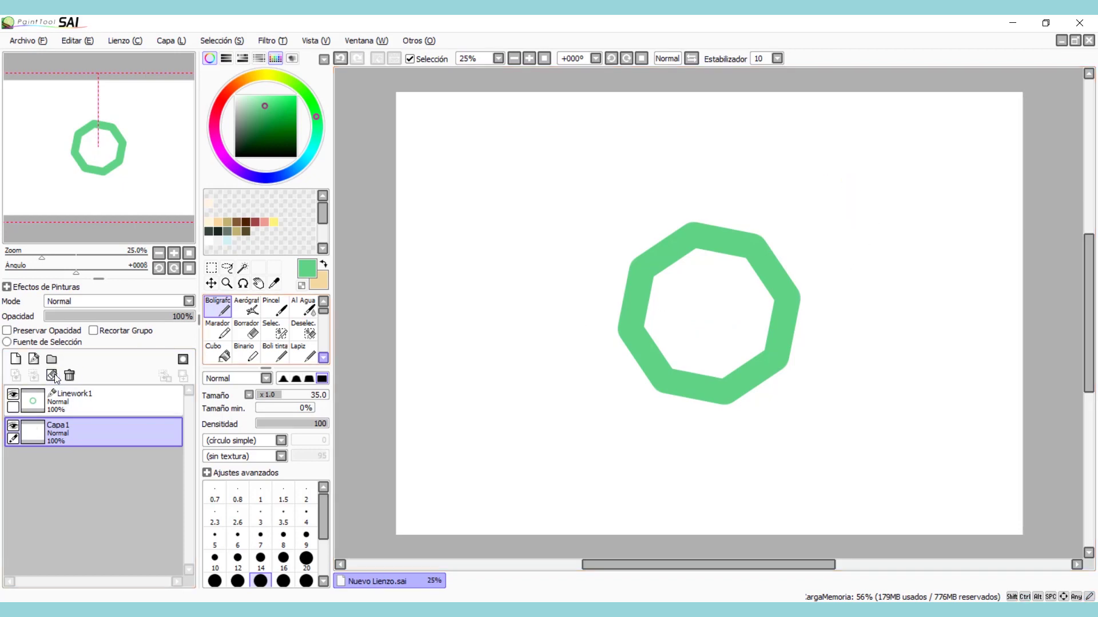
- Thin the octagon's line on the Linework1 layer to size 40 with the Weight tool
left_click(114, 400)
left_click(276, 307)
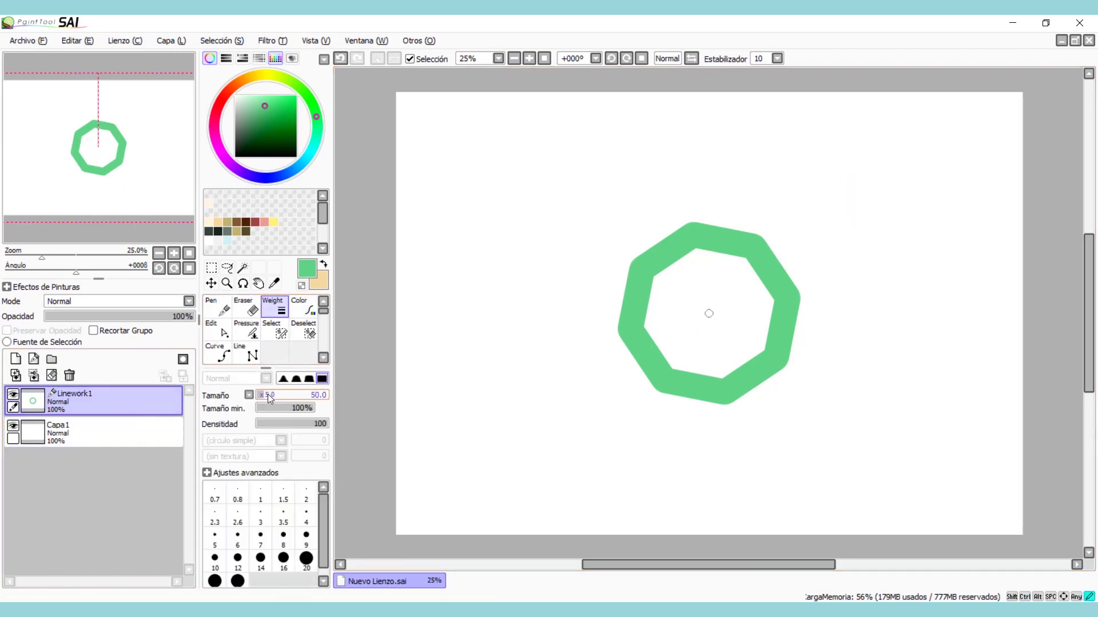
left_click(268, 393)
left_click(643, 350)
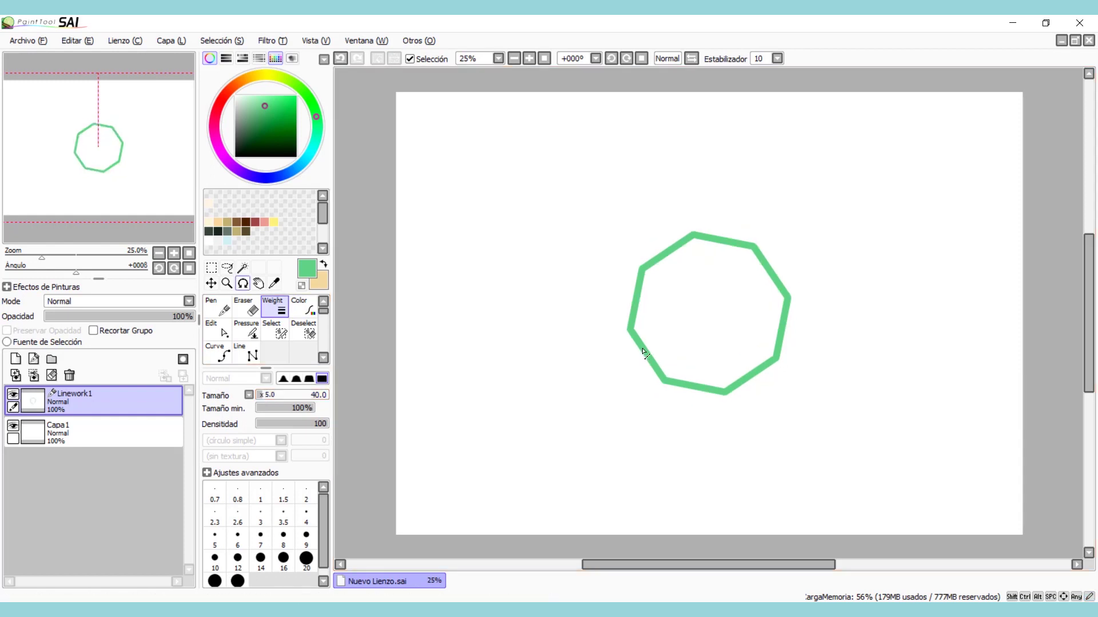
- Draw a freehand lasso selection around the octagon
left_click(116, 429)
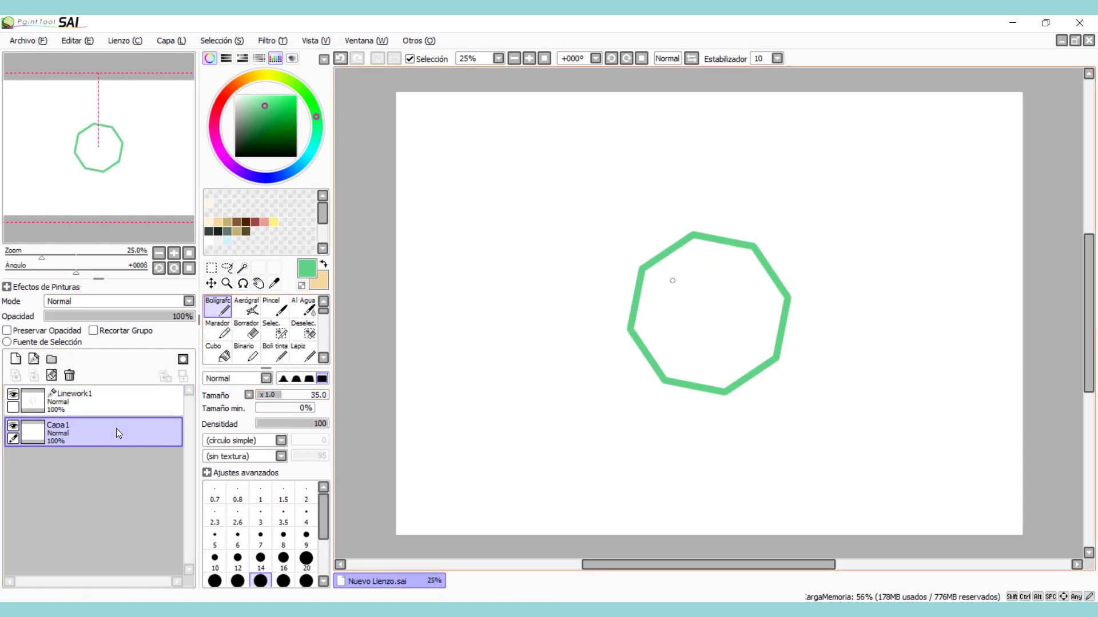
left_click(227, 268)
mouse_move(833, 183)
left_mouse_down()
mouse_move(620, 343)
mouse_move(878, 297)
mouse_move(779, 177)
left_mouse_up()
key("ctrl+c")
key("ctrl+v")
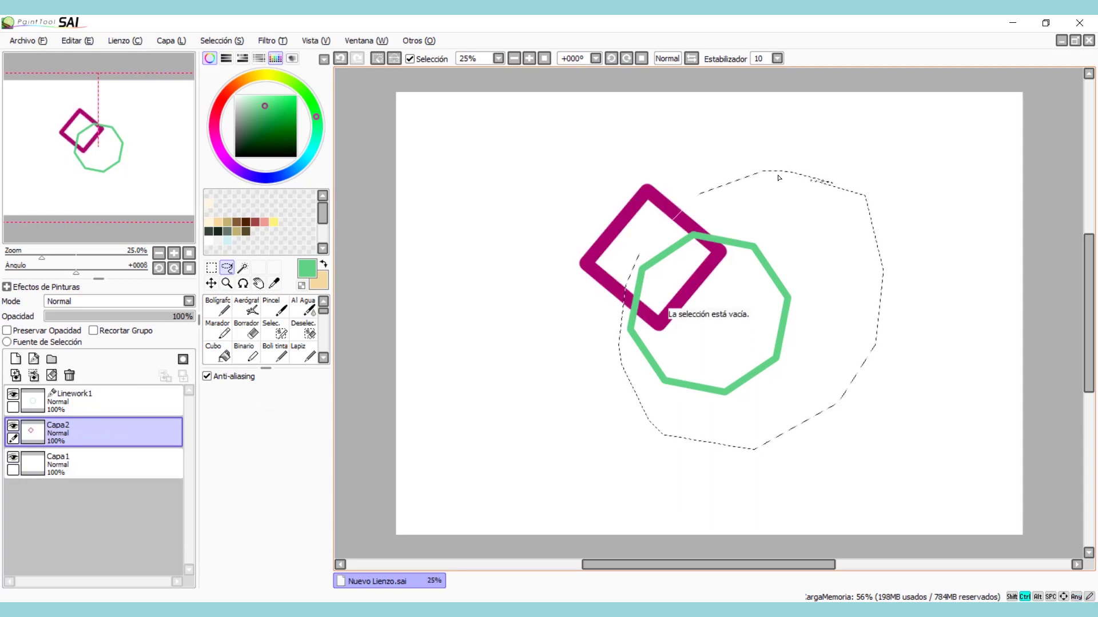
key("ctrl+z")
- Copy the selected octagon from the Linework1 layer and paste it onto a new layer
left_click(145, 401)
key("ctrl+c")
key("ctrl+v")
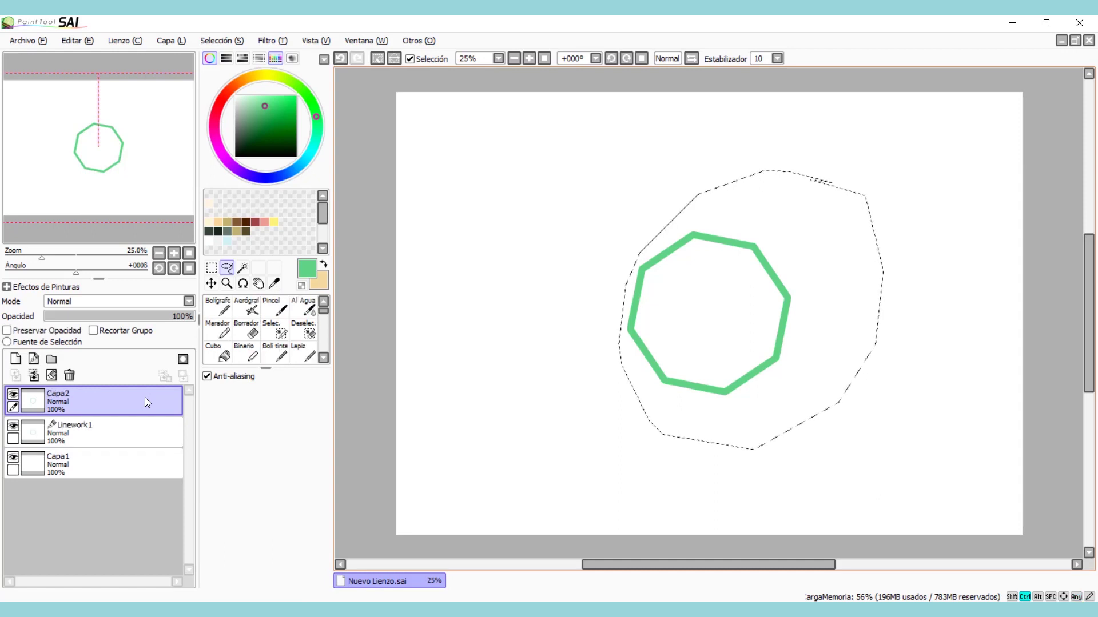
- Scale the pasted octagon down to about half size, centre it inside the original with a free transform, and deselect
key("ctrl+t")
left_click_drag(790, 230, 736, 286)
left_click_drag(718, 351, 747, 323)
left_click_drag(763, 260, 730, 290)
left_click_drag(717, 335, 734, 320)
key("Return")
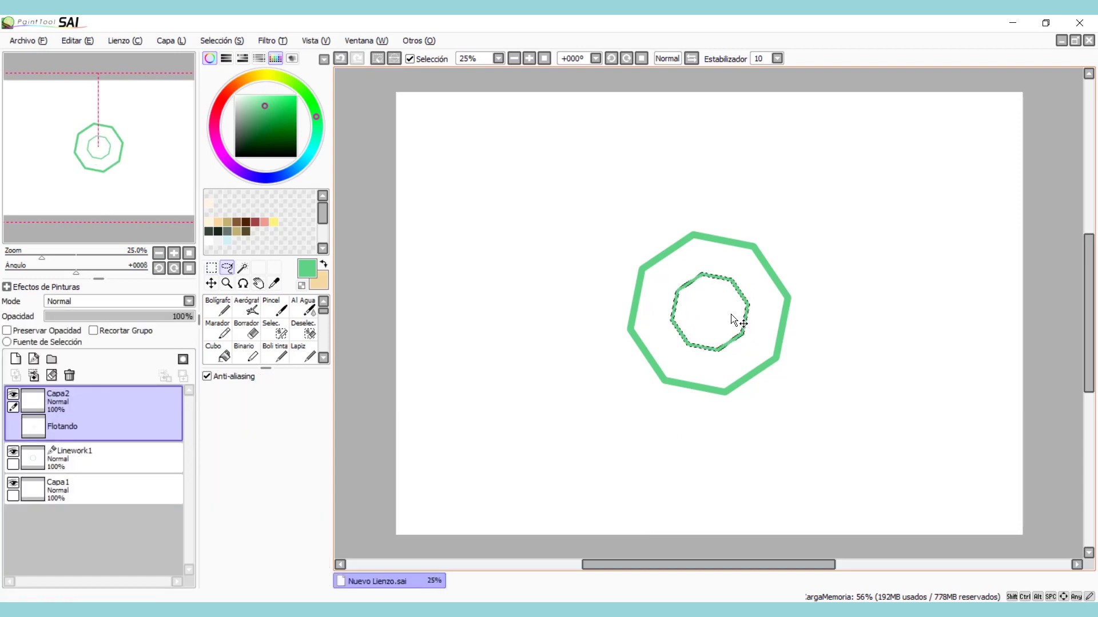
key("ctrl+d")
- Draw pen lines on Capa1 joining the inner octagon's corners to the outer octagon's corners to form a faceted gem
left_click(217, 308)
left_click(132, 469)
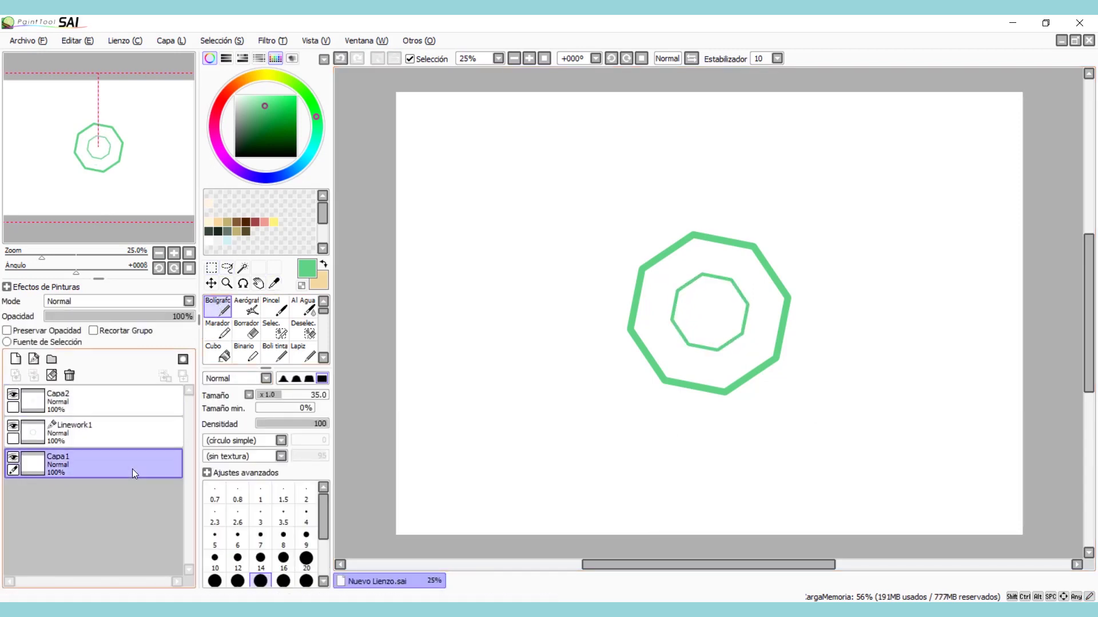
key("ctrl+z")
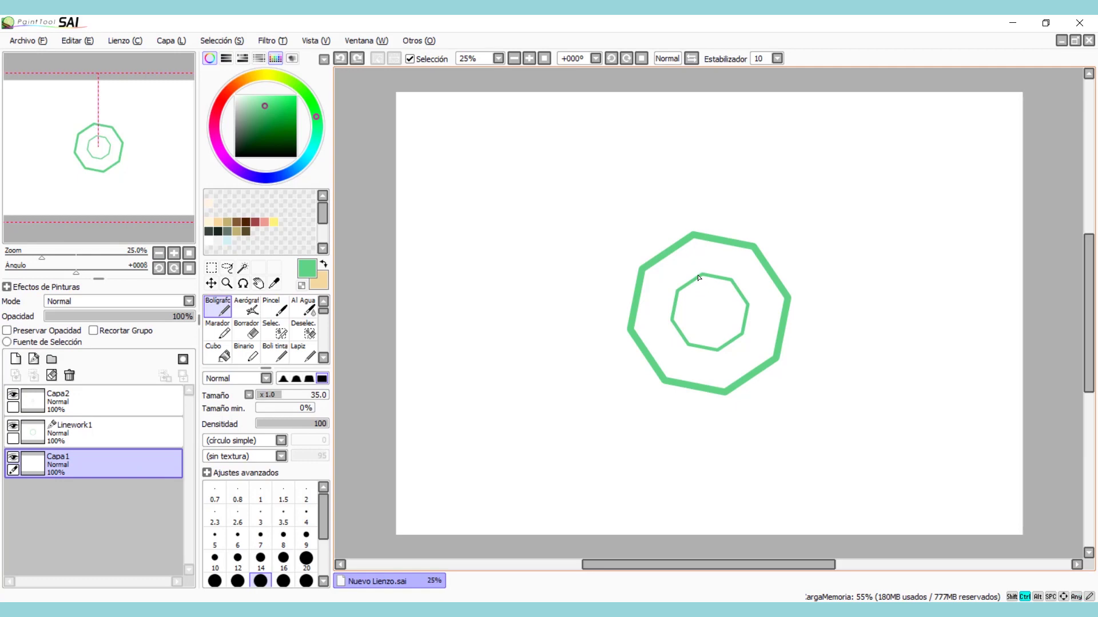
mouse_move(695, 240)
left_mouse_down()
mouse_move(704, 274)
mouse_move(753, 252)
left_mouse_up()
left_click_drag(746, 307, 788, 298)
mouse_move(743, 333)
left_mouse_down()
mouse_move(770, 361)
mouse_move(718, 348)
mouse_move(722, 386)
left_mouse_up()
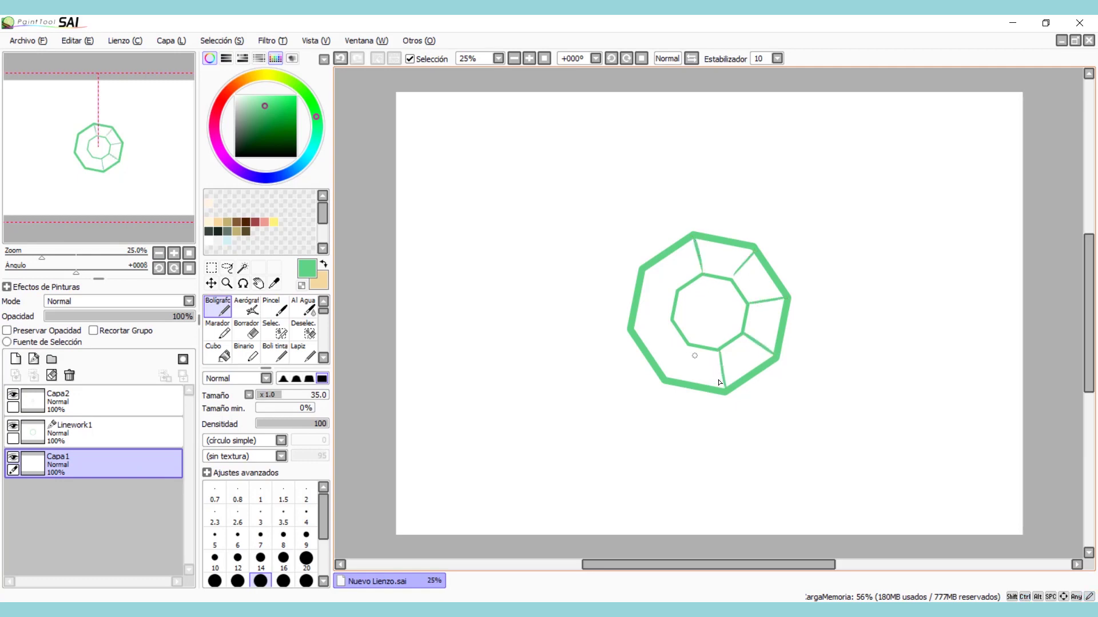
left_click_drag(678, 286, 646, 267)
- Draw a four-point sparkle on each side of the gem and a small filled blob with short strokes at its lower right
mouse_move(845, 180)
left_mouse_down()
mouse_move(867, 210)
mouse_move(827, 213)
mouse_move(855, 210)
left_mouse_up()
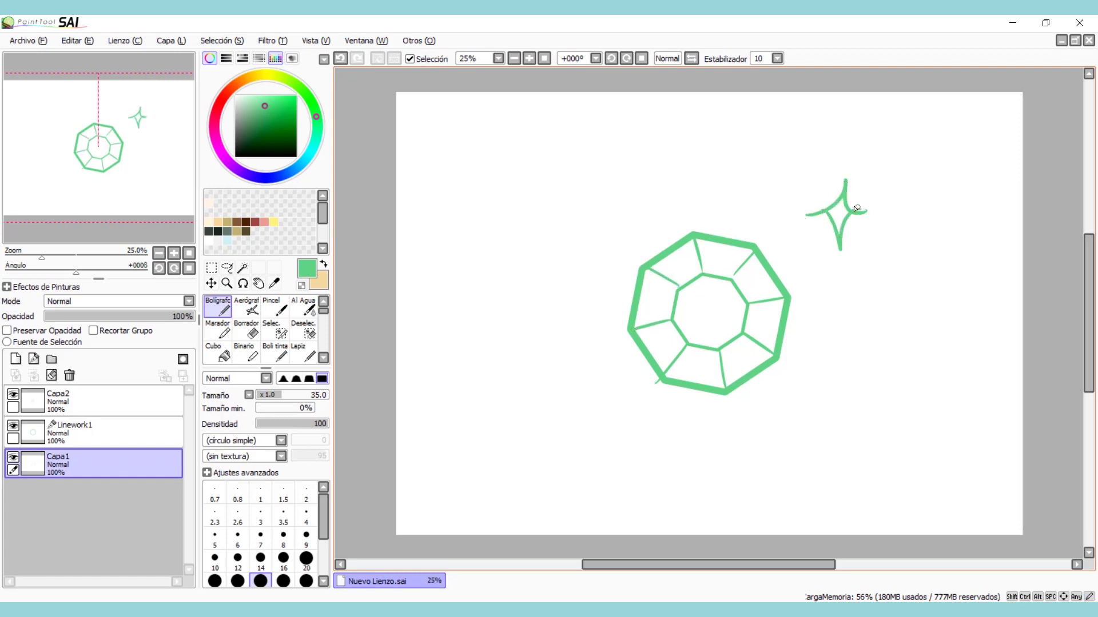
mouse_move(482, 332)
left_mouse_down()
mouse_move(516, 297)
mouse_move(551, 321)
mouse_move(508, 332)
mouse_move(532, 353)
mouse_move(553, 324)
left_mouse_up()
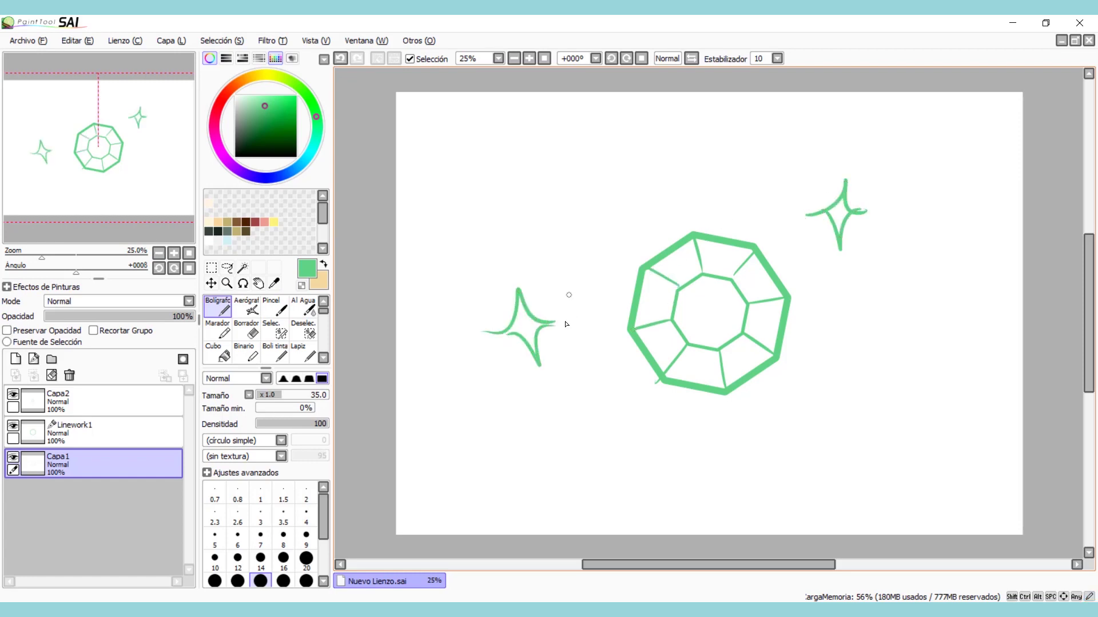
left_click_drag(831, 431, 837, 422)
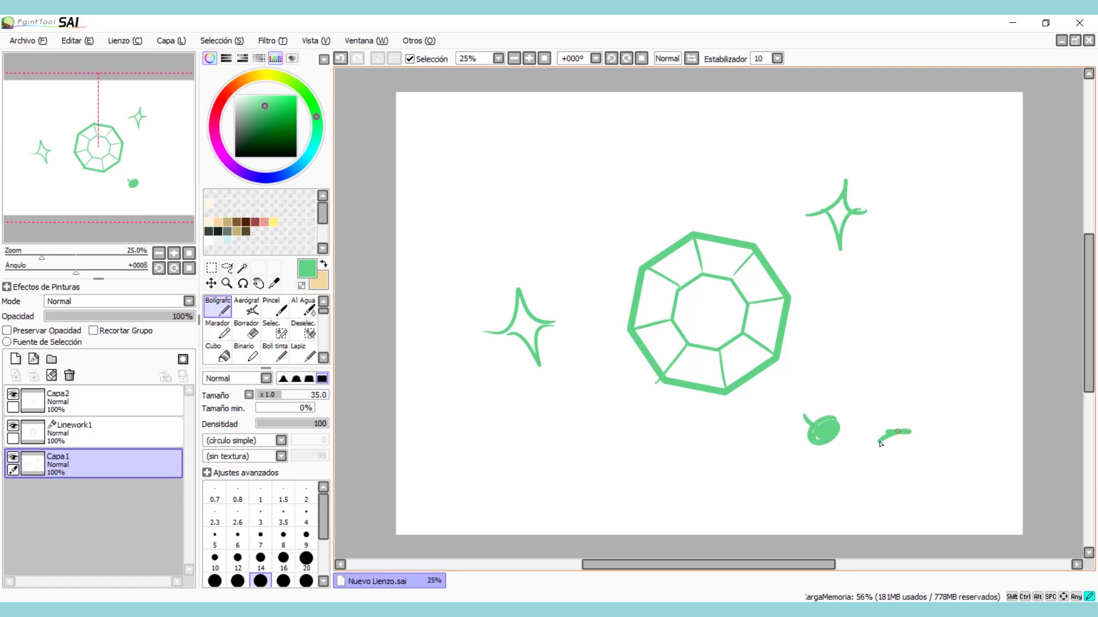
left_click_drag(849, 474, 876, 474)
left_click_drag(869, 413, 899, 402)
left_click_drag(833, 390, 856, 403)
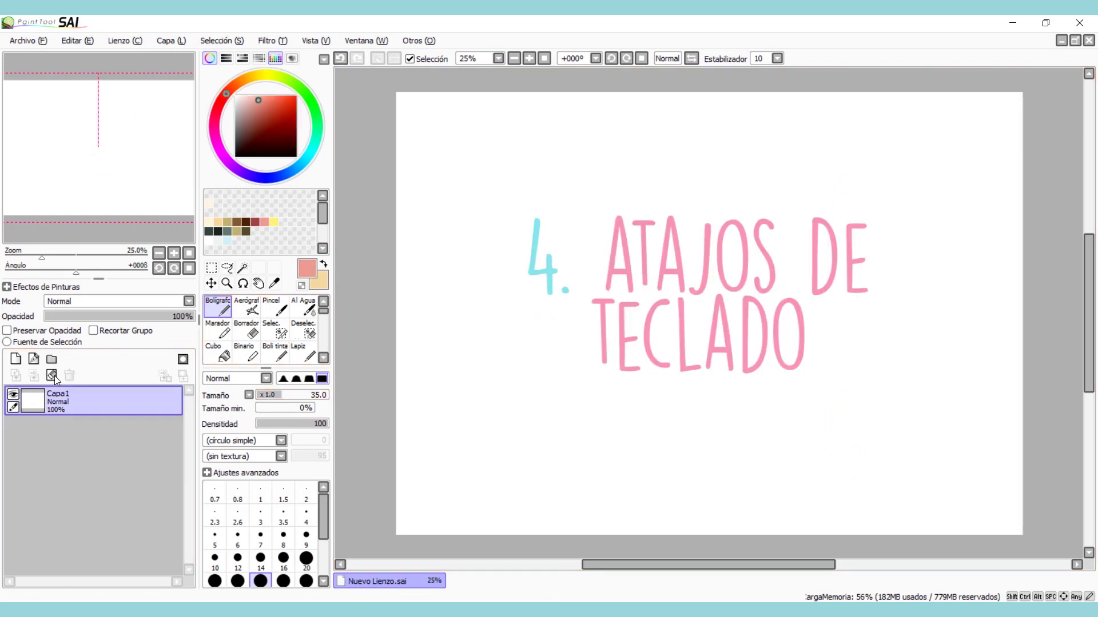
- Choose black as the drawing colour and clear the layer
left_click_drag(292, 152, 315, 180)
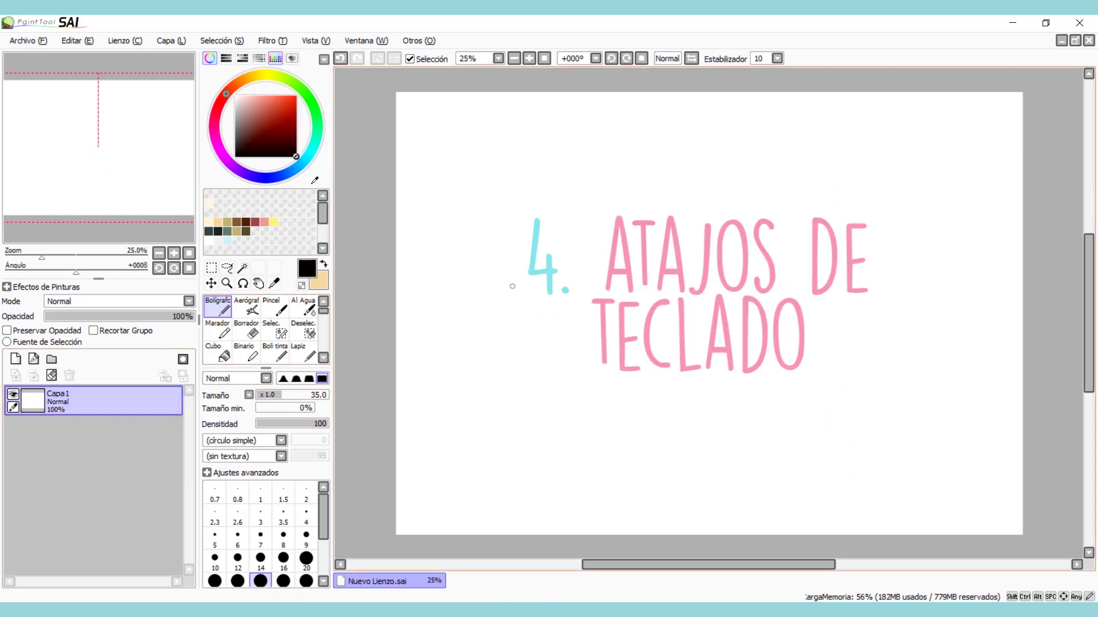
left_click(53, 375)
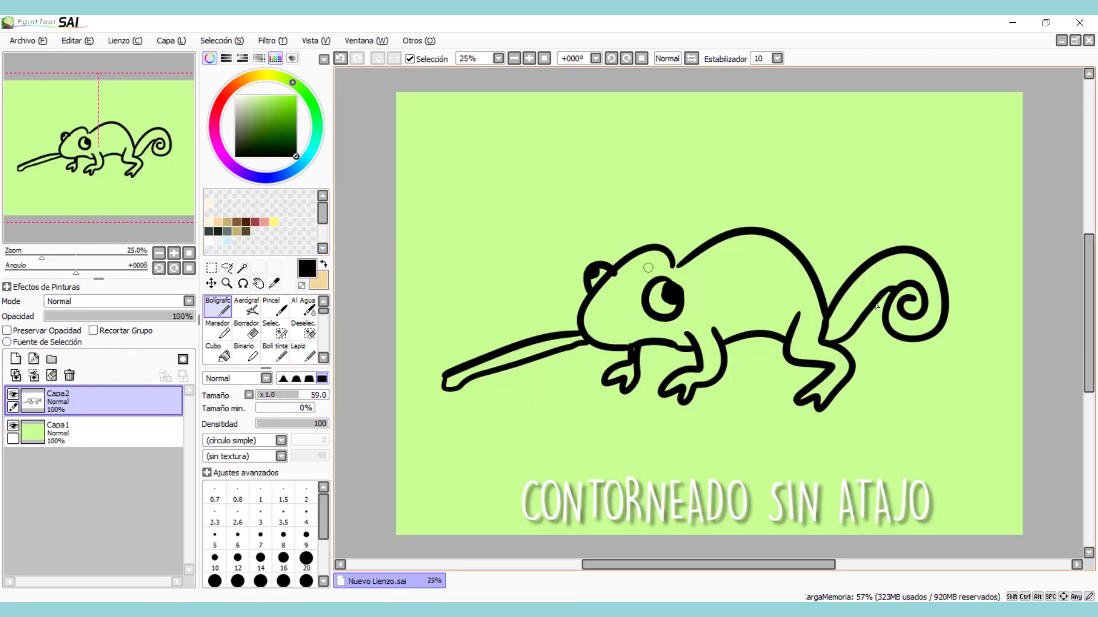
mouse_move(474, 184)
left_mouse_down()
mouse_move(483, 228)
mouse_move(493, 216)
left_mouse_up()
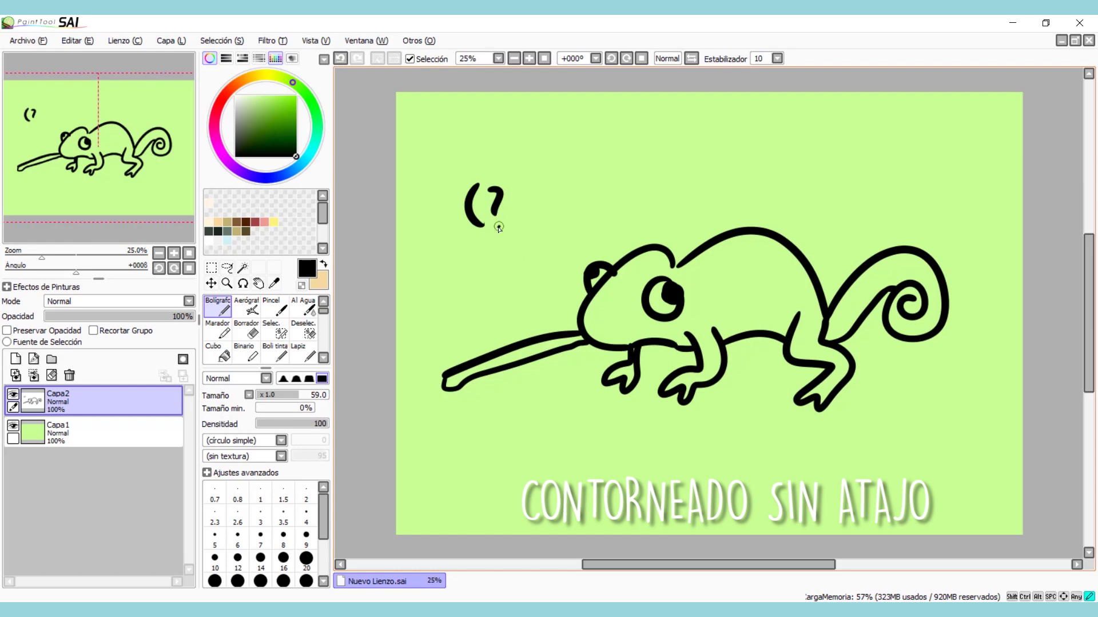
key("ctrl+z")
key("ctrl+z")
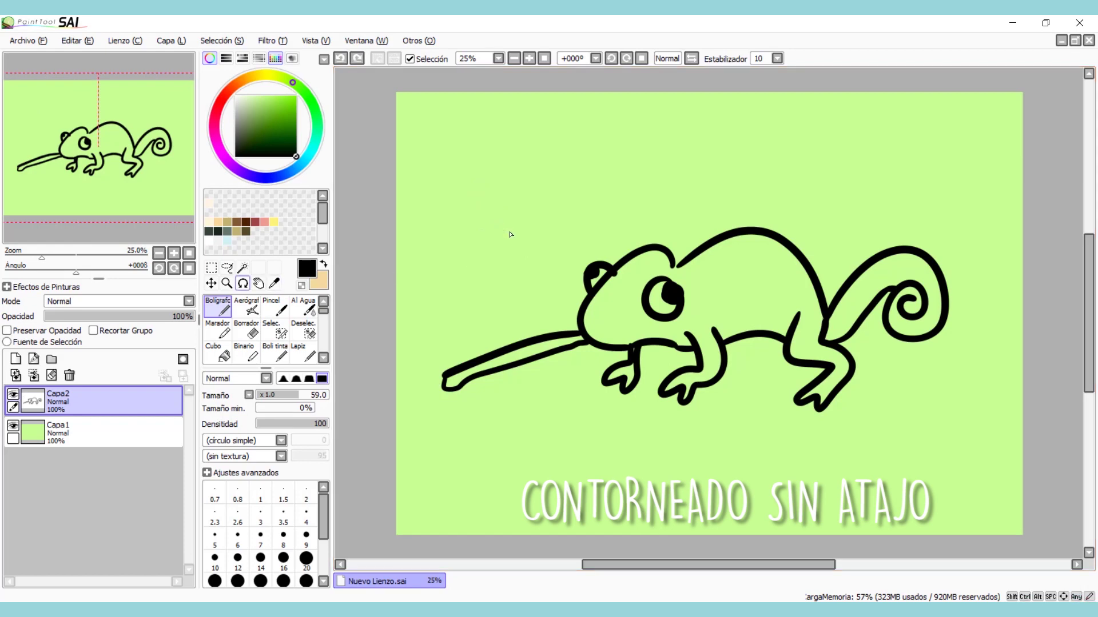
- Try to select the area outside the chameleon with the Magic Wand, and drop the selection
left_click(243, 267)
left_click(606, 213)
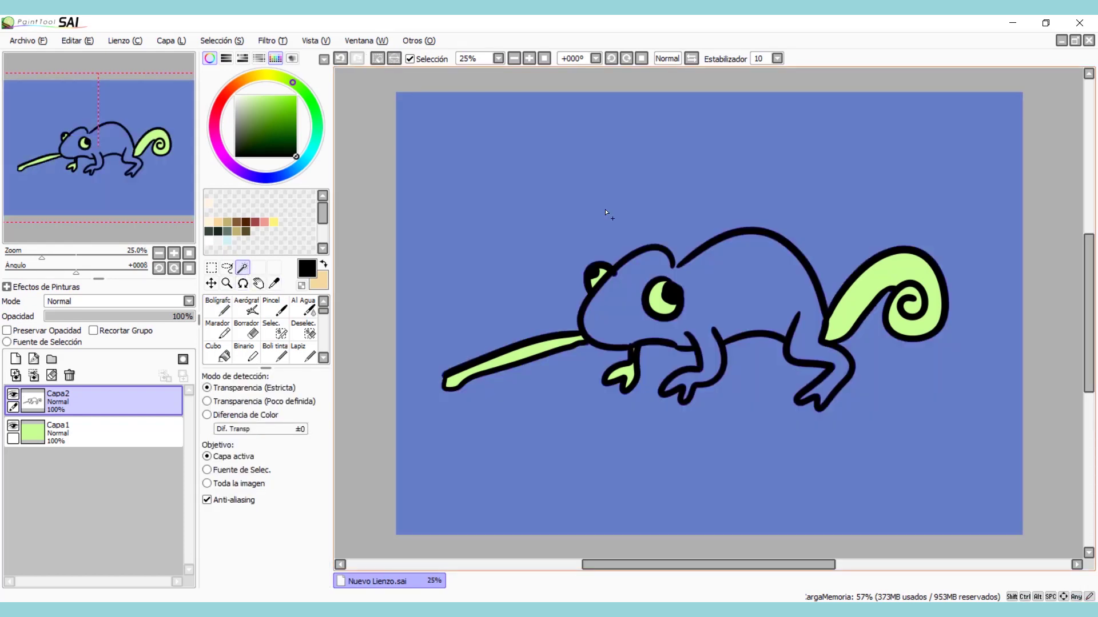
key("ctrl+t")
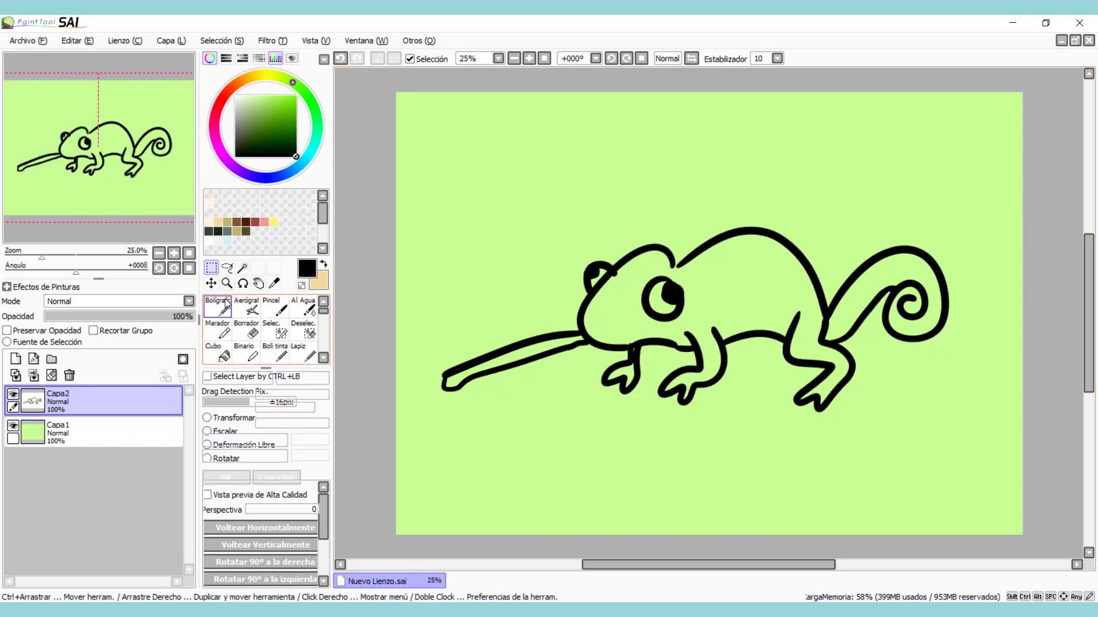
- Close the gap in the chameleon's outline between its head and back with the pen
left_click(227, 303)
left_click_drag(673, 265, 690, 260)
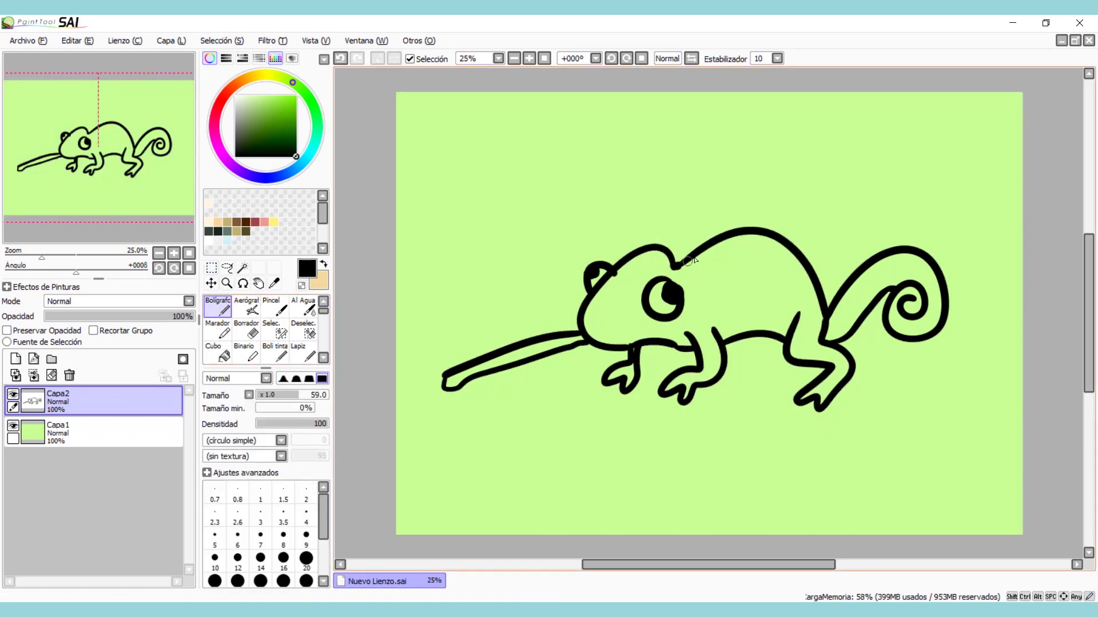
- Select the area outside the chameleon on Capa2 with the Magic Wand and invert the selection to cover its whole body
left_click(248, 264)
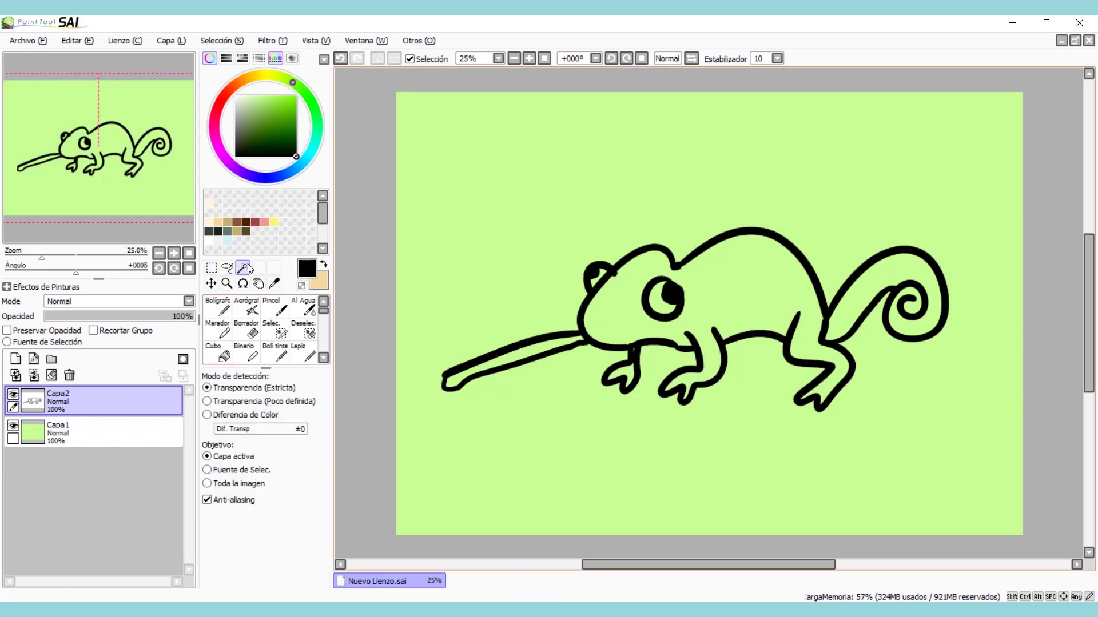
left_click(500, 231)
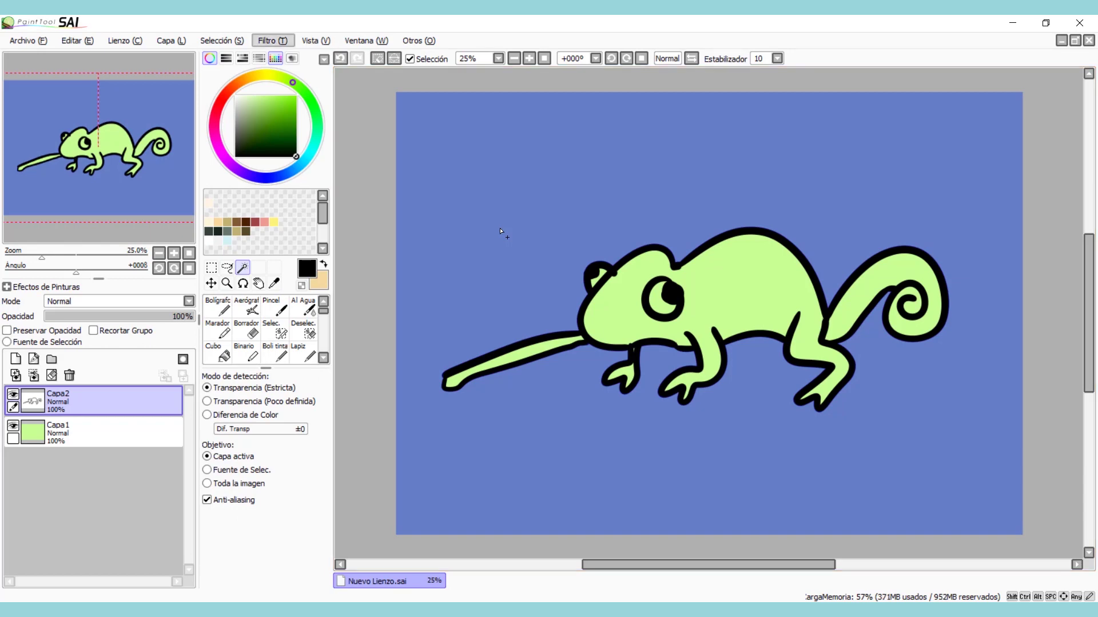
left_click(234, 42)
left_click(244, 70)
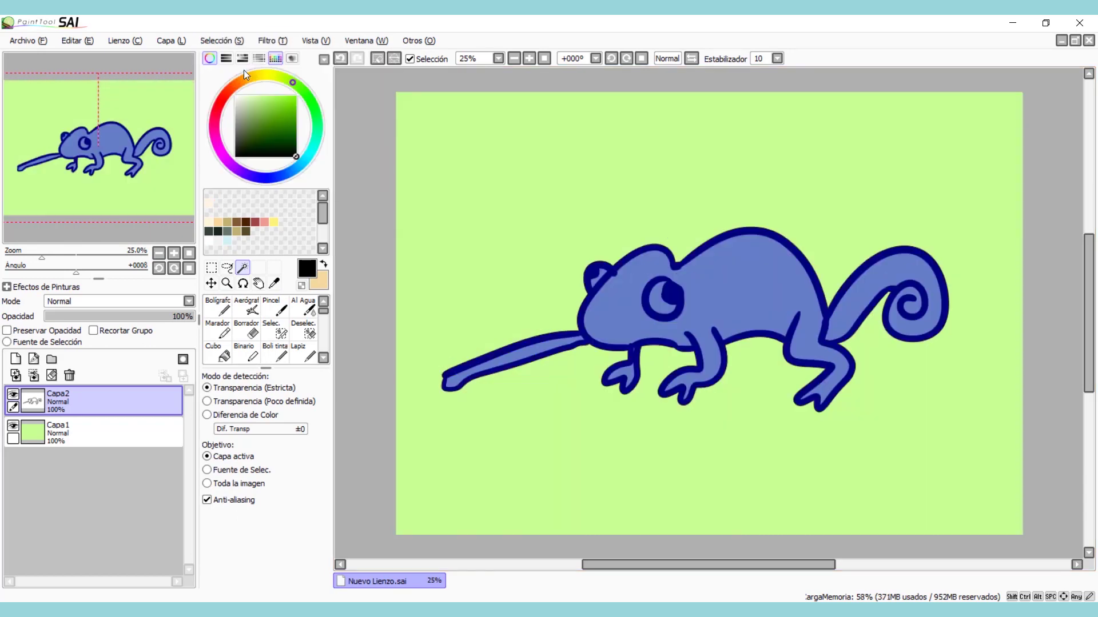
- Enlarge the selection around the chameleon by applying Incrementar several times
left_click(237, 41)
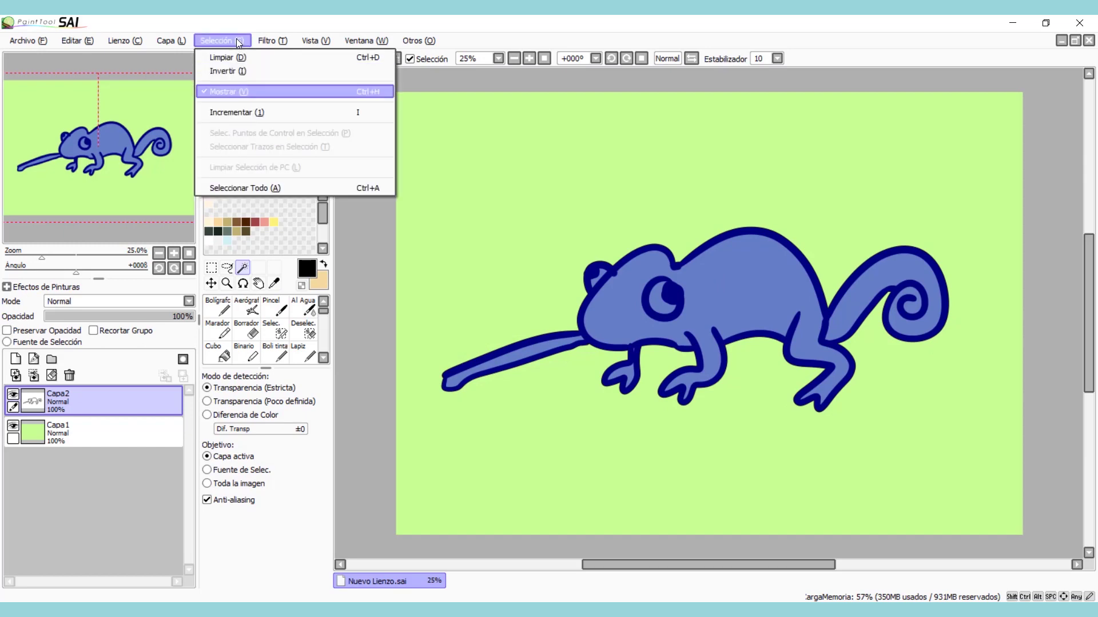
left_click(279, 111)
left_click(228, 40)
left_click(274, 112)
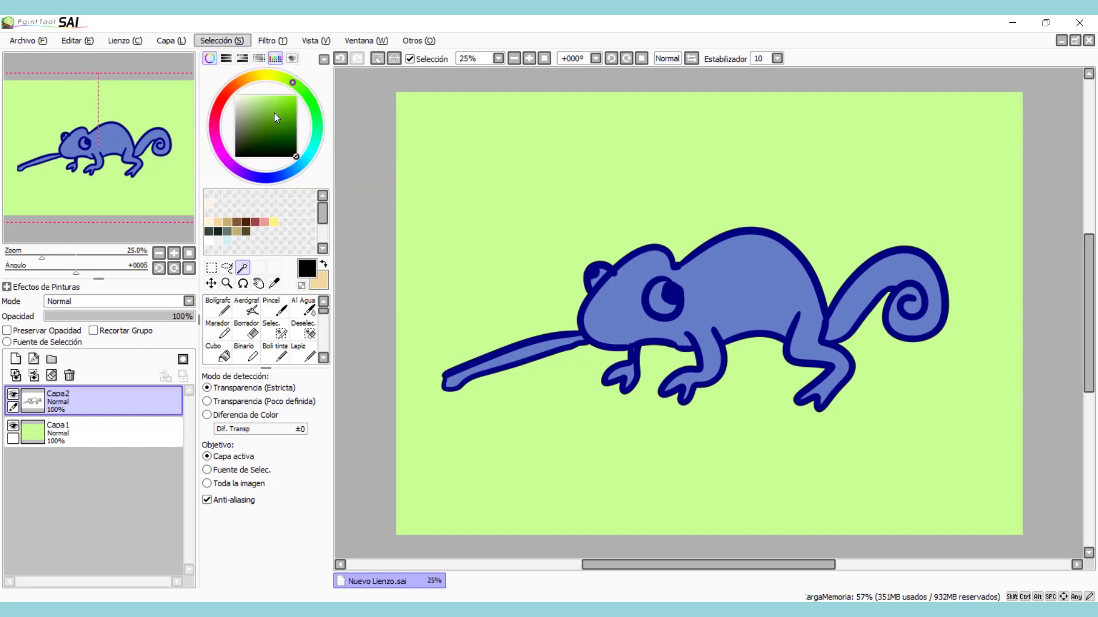
left_click(231, 41)
left_click(271, 112)
left_click(237, 41)
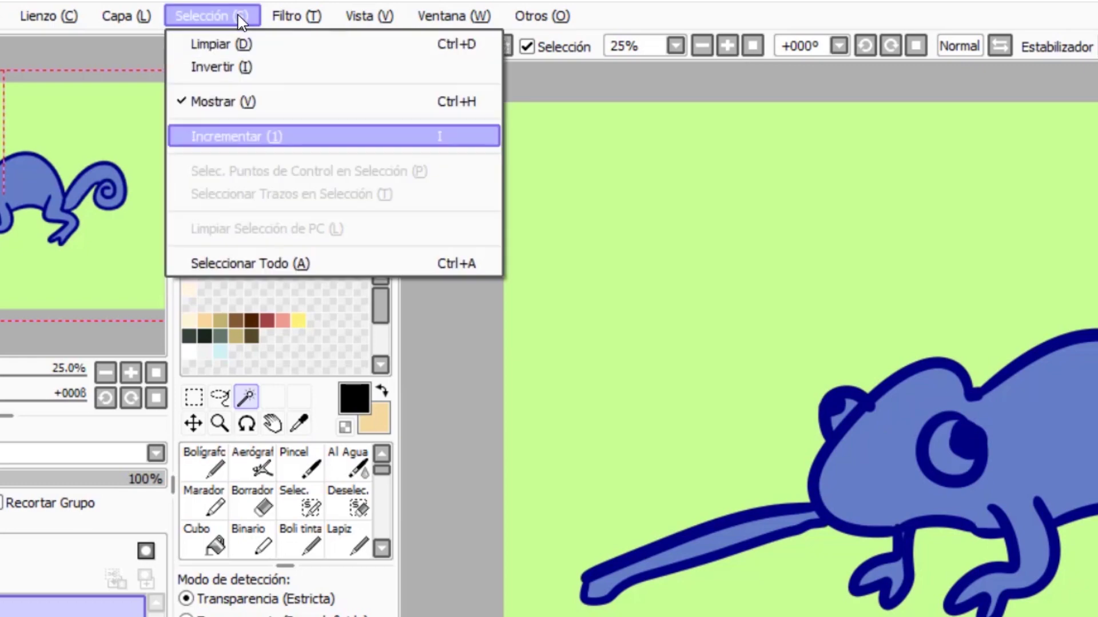
left_click(289, 136)
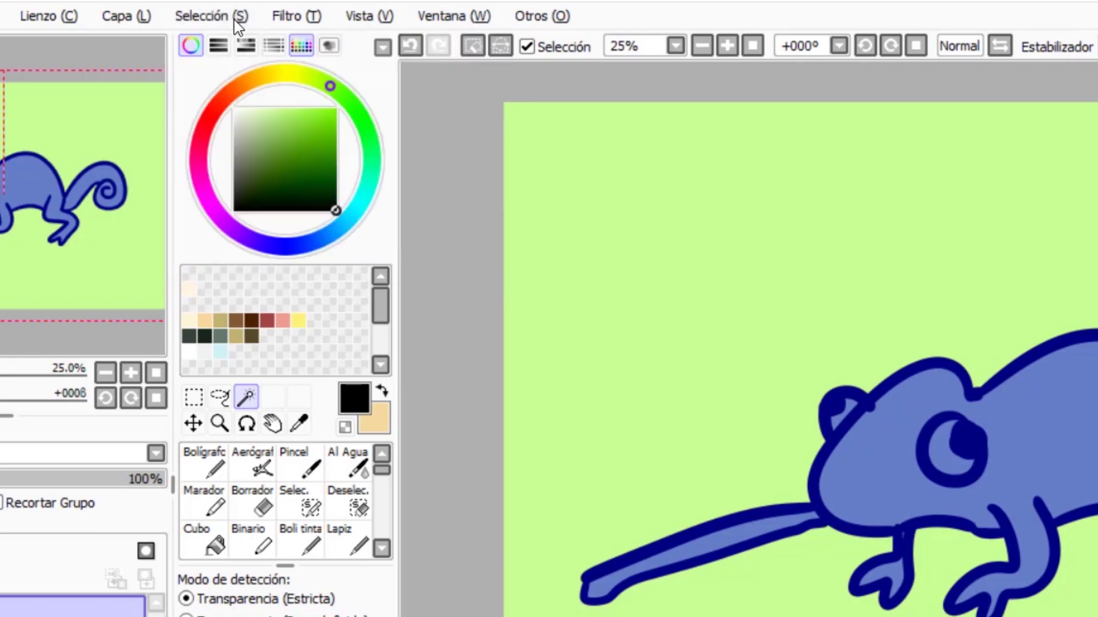
left_click(238, 17)
left_click(294, 135)
left_click(239, 23)
left_click(239, 23)
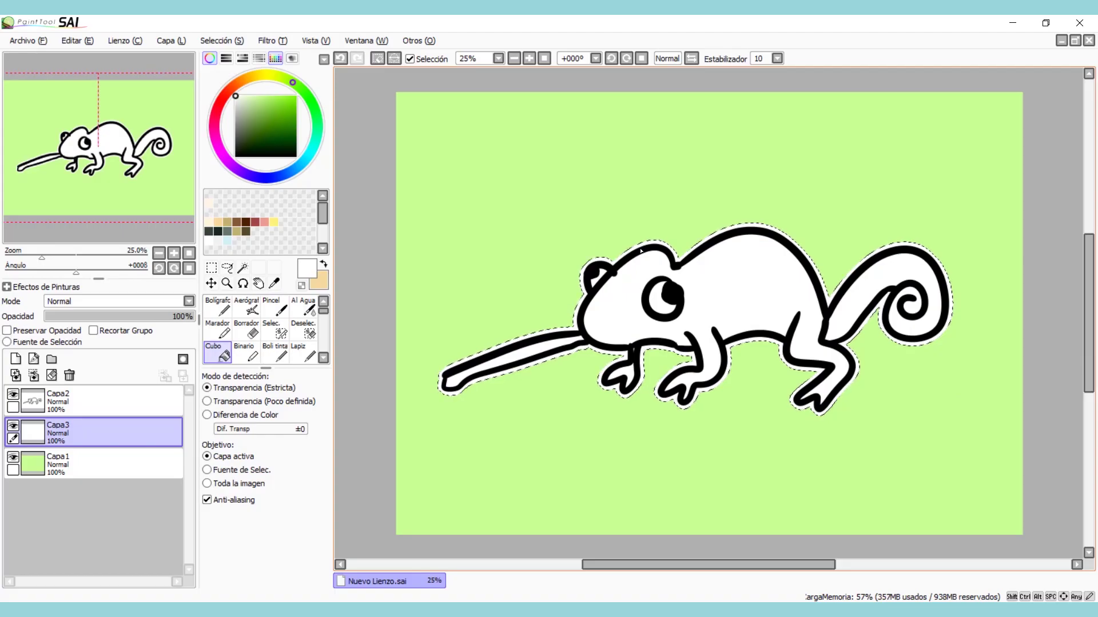
- Drop the enlarged selection around the white-filled chameleon with the rectangular selection tool
left_click(212, 268)
left_click(386, 279)
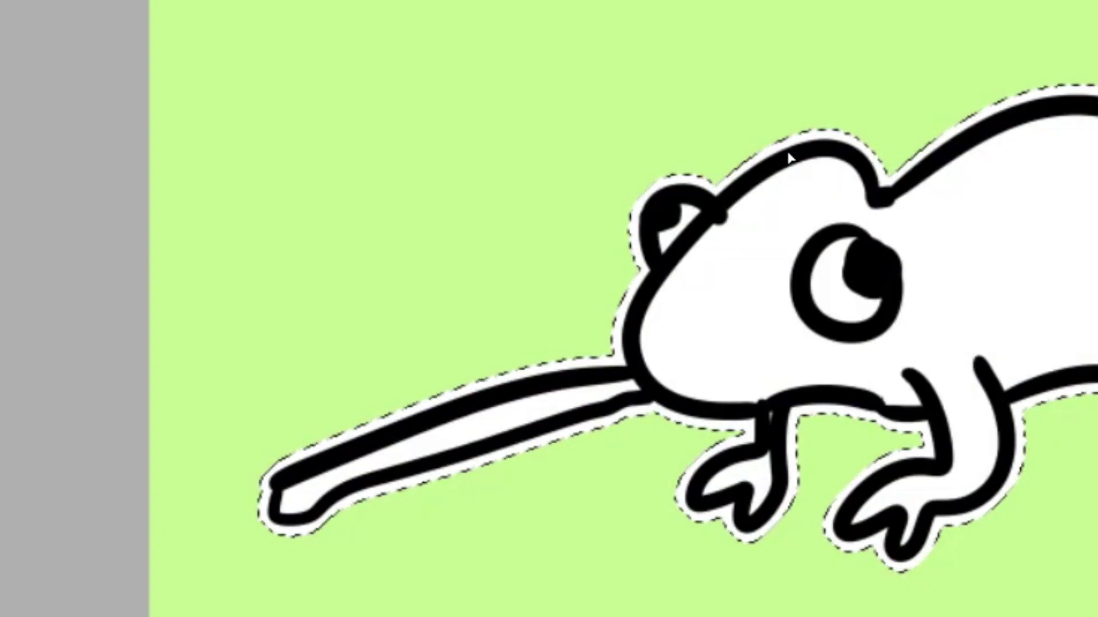
left_click(125, 233)
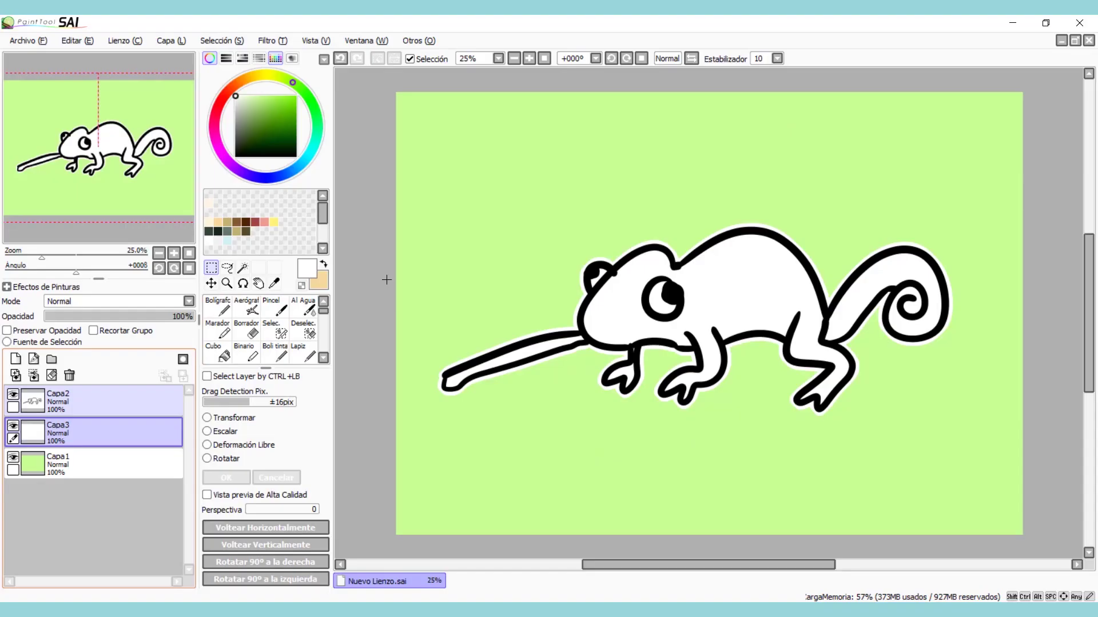
- Undo the deselection, the white fill on Capa3 and the enlargement of the selection
key("ctrl+z")
key("ctrl+z")
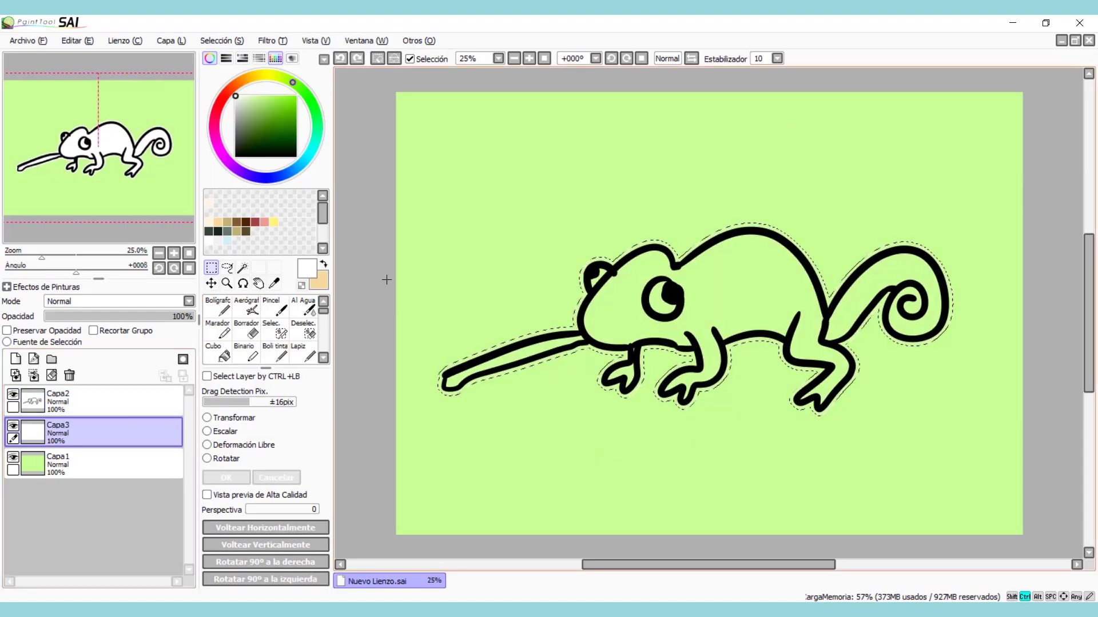
key("ctrl+z")
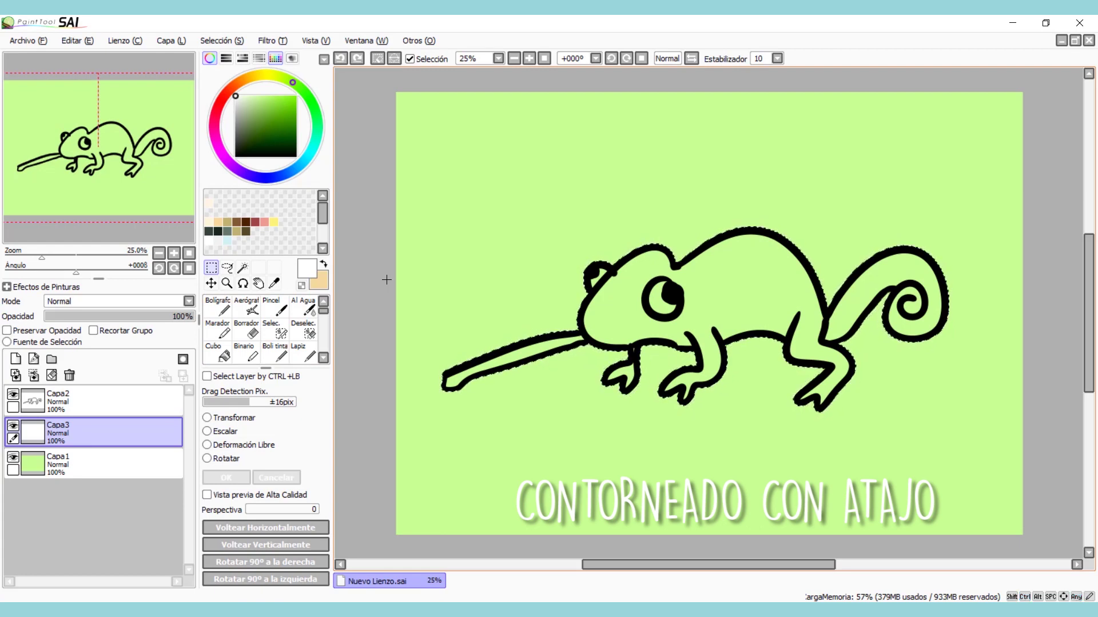
- Enlarge the restored selection around the chameleon in repeated increments so it leaves a wide margin outside the outline
key("plus")
key("plus")
key("plus")
key("plus")
key("plus")
key("plus")
key("plus")
key("plus")
key("plus")
key("plus")
key("plus")
key("plus")
key("plus")
key("plus")
key("plus")
key("plus")
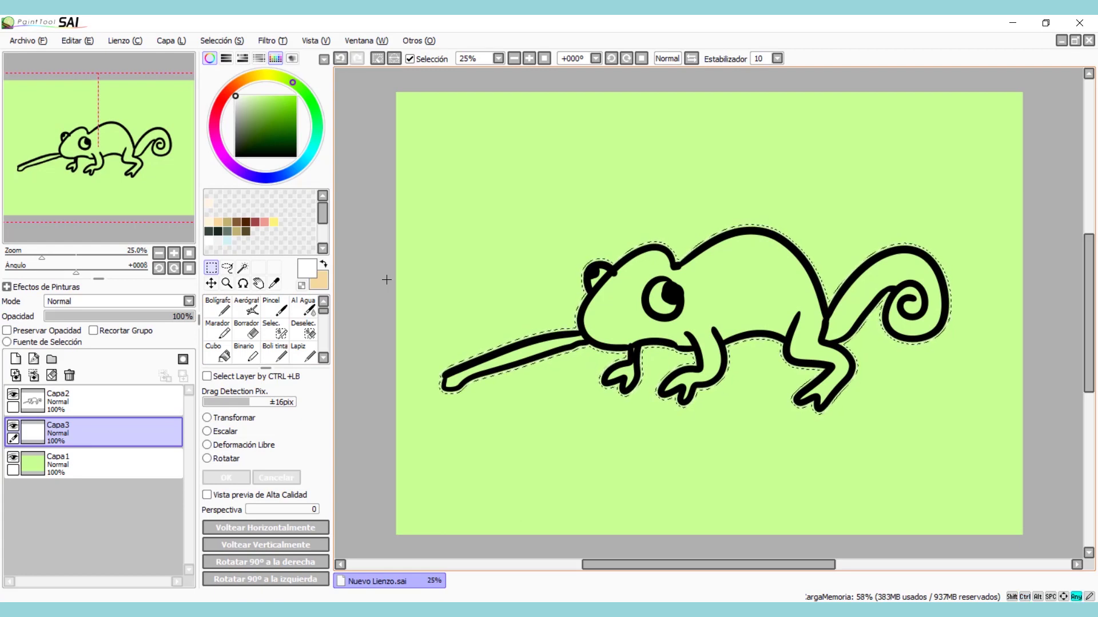
left_click(224, 354)
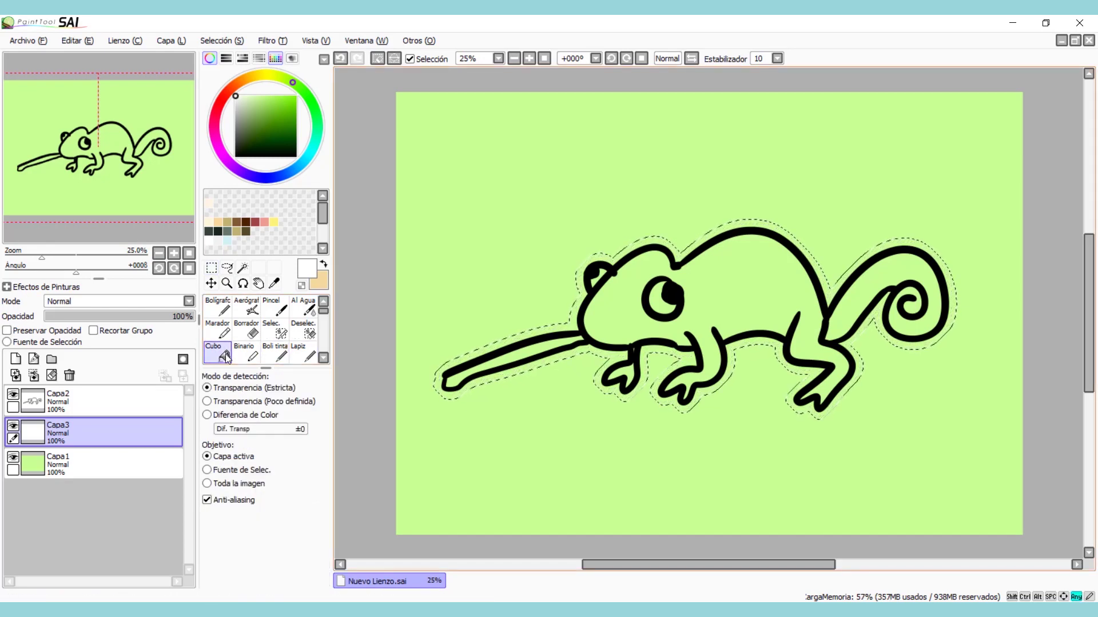
left_click(627, 326)
key("ctrl+z")
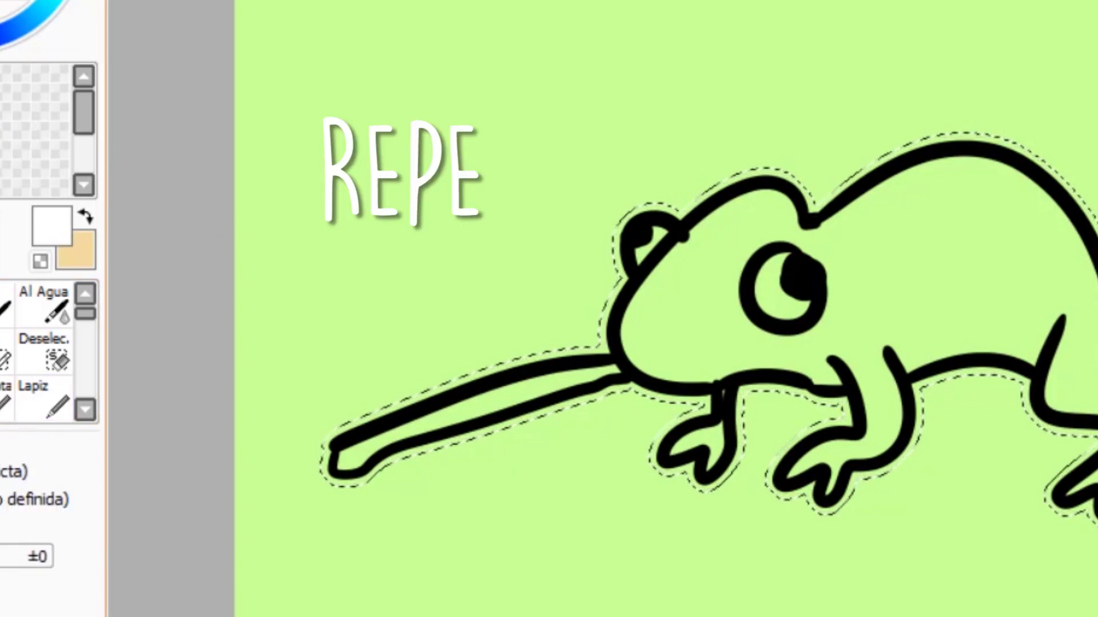
key("plus")
key("plus")
key("plus")
key("plus")
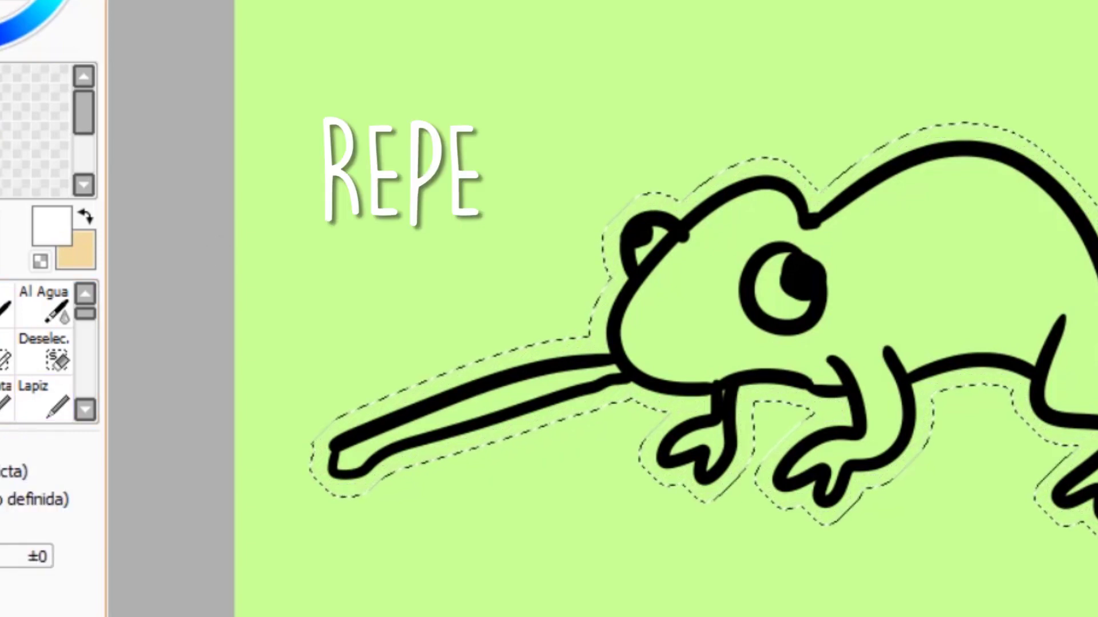
- Fill the enlarged selection with white on Capa3 and drop the selection
left_click(711, 343)
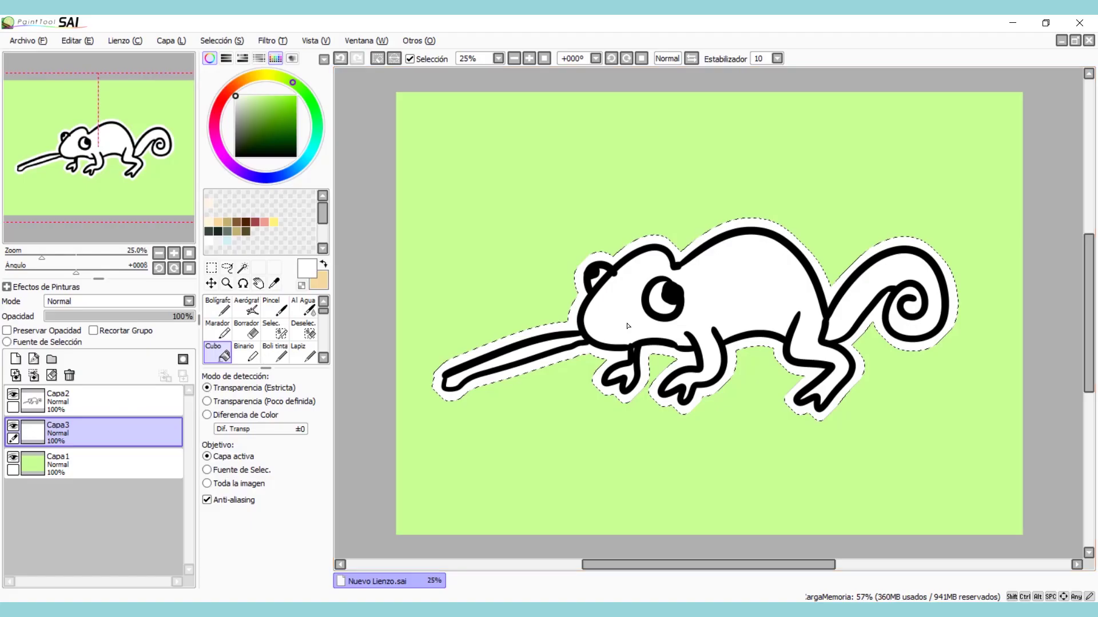
left_click(211, 267)
left_click(176, 267)
- Select the insides of the chameleon's body, tail and front foot on Capa2 with the Magic Wand, leaving out the tongue
left_click(135, 405)
left_click(243, 267)
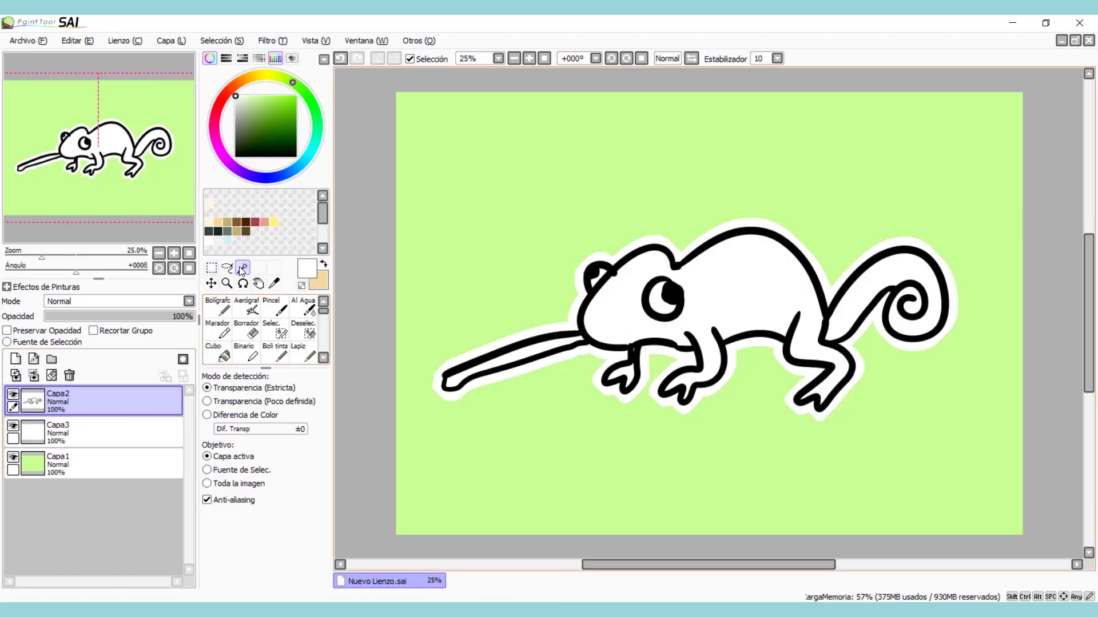
left_click(730, 290)
left_click(855, 309)
left_click(621, 375)
left_click(554, 350)
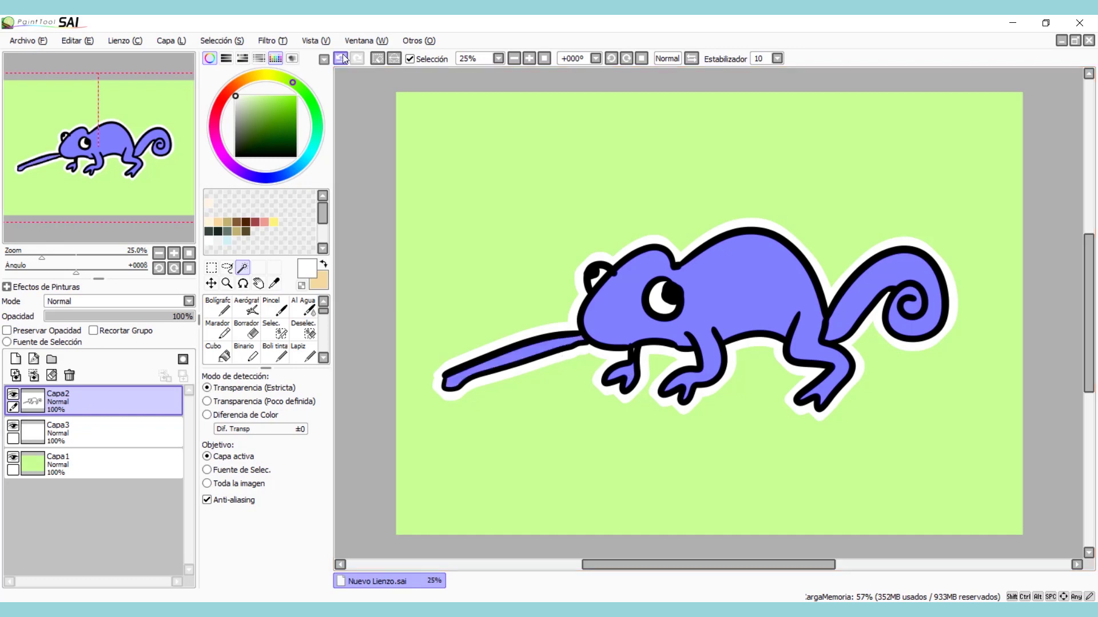
left_click(341, 58)
- Fill the selected body, tail and front foot with medium green on a new layer above Capa3, and drop the selection
left_click(279, 118)
left_click(219, 352)
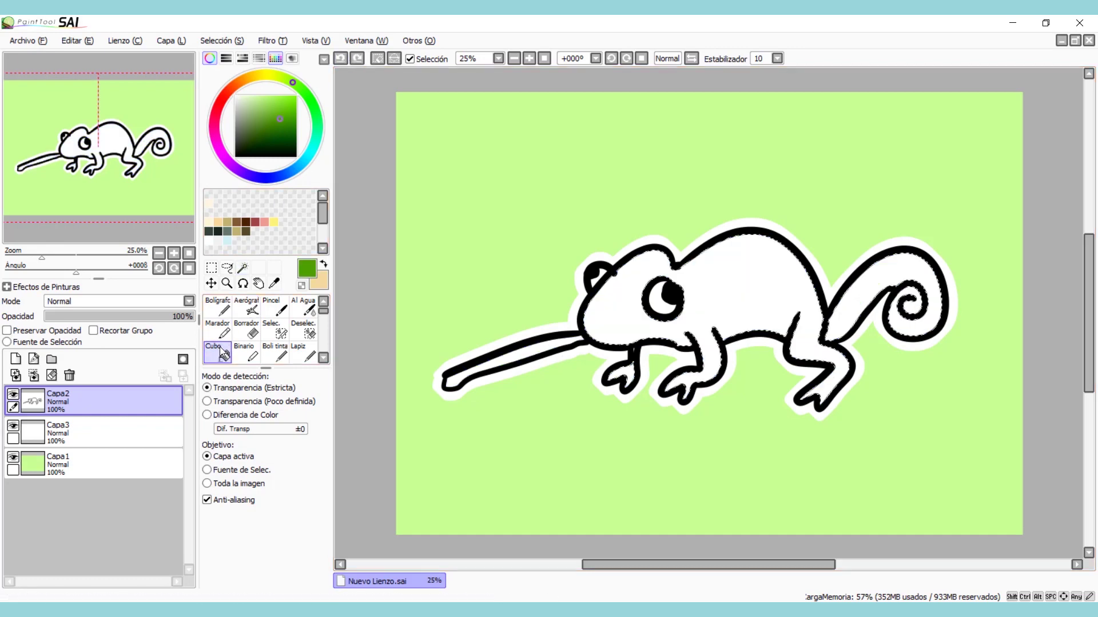
left_click(129, 431)
left_click(16, 359)
left_click(770, 317)
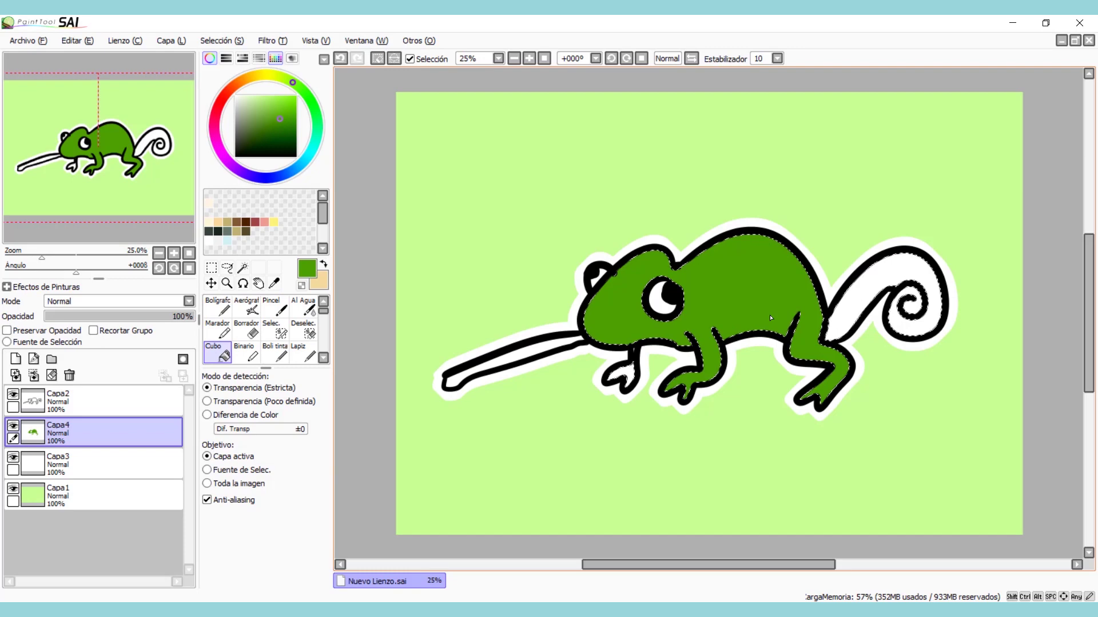
left_click(858, 281)
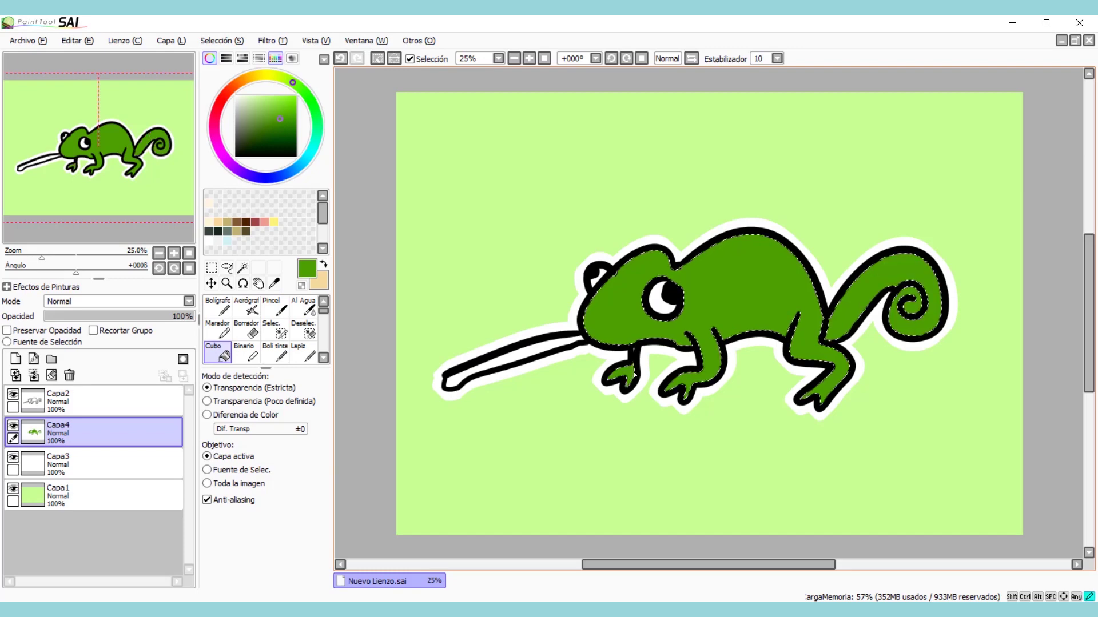
left_click(214, 267)
left_click(370, 279)
- Choose the salmon pink swatch and select the inside of the tongue on Capa2 with the Magic Wand
left_click(243, 268)
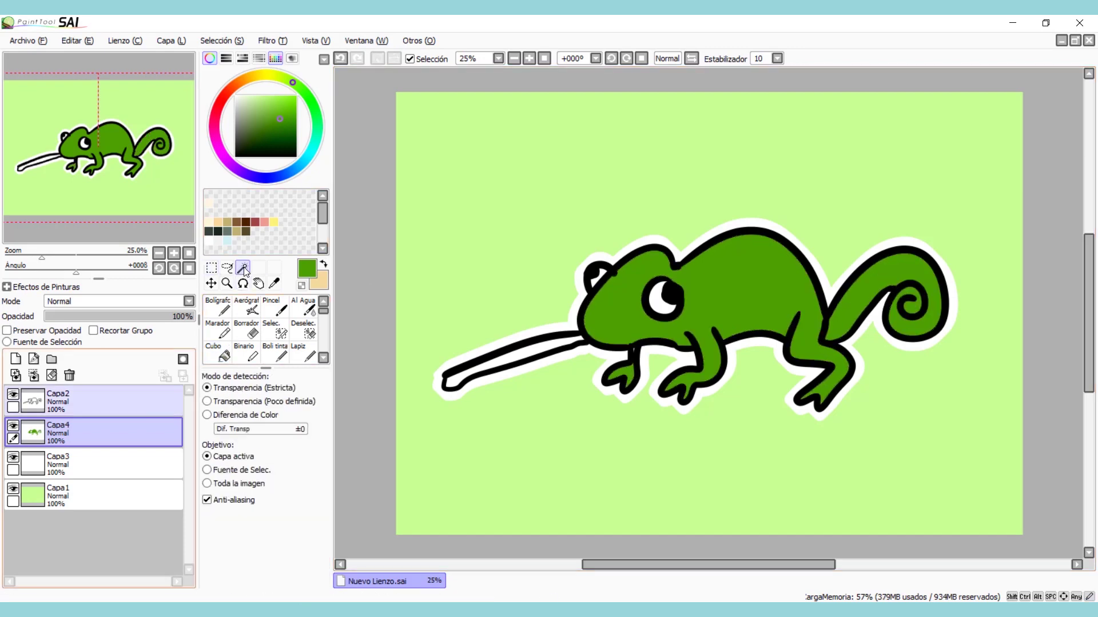
left_click(146, 396)
left_click(264, 221)
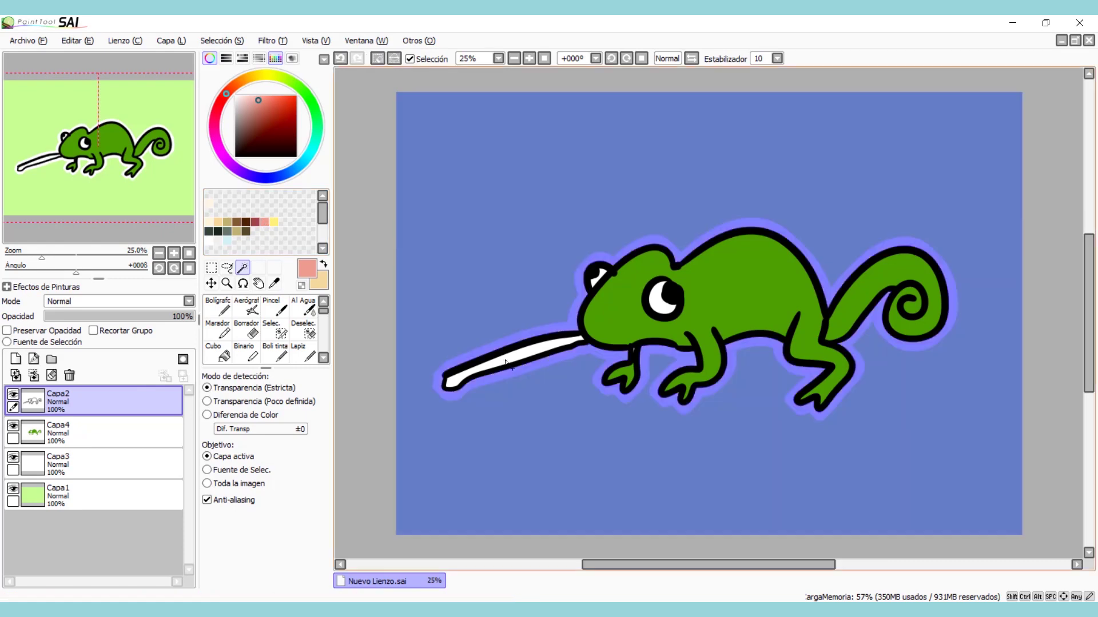
left_click(505, 364)
key("ctrl+z")
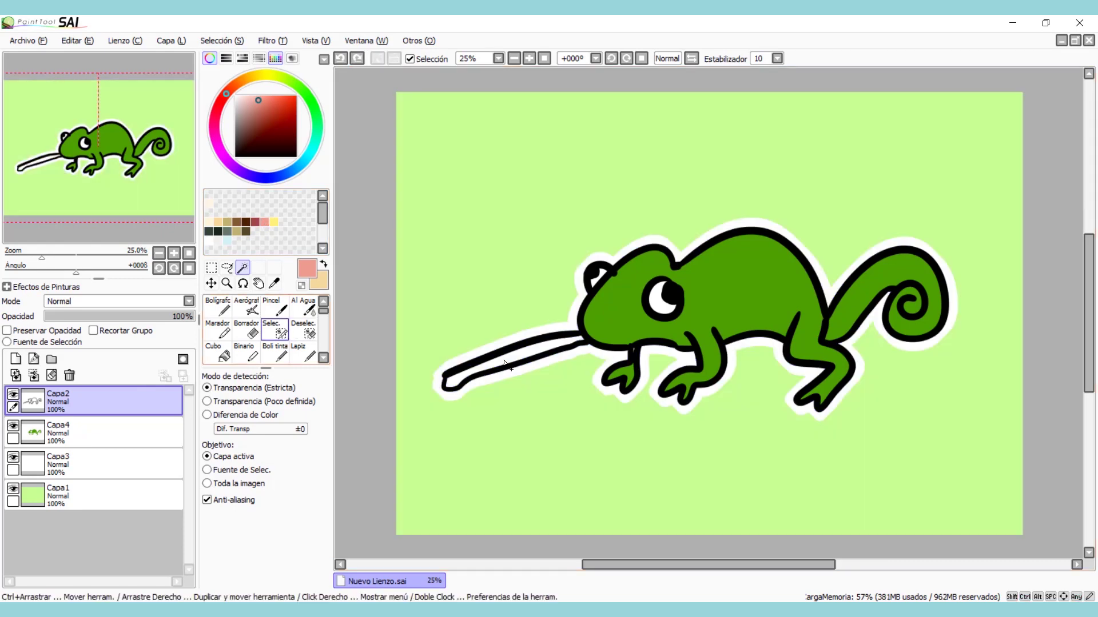
left_click(512, 362)
- Fill the selected tongue with salmon pink on Capa4 and drop the selection
left_click(133, 467)
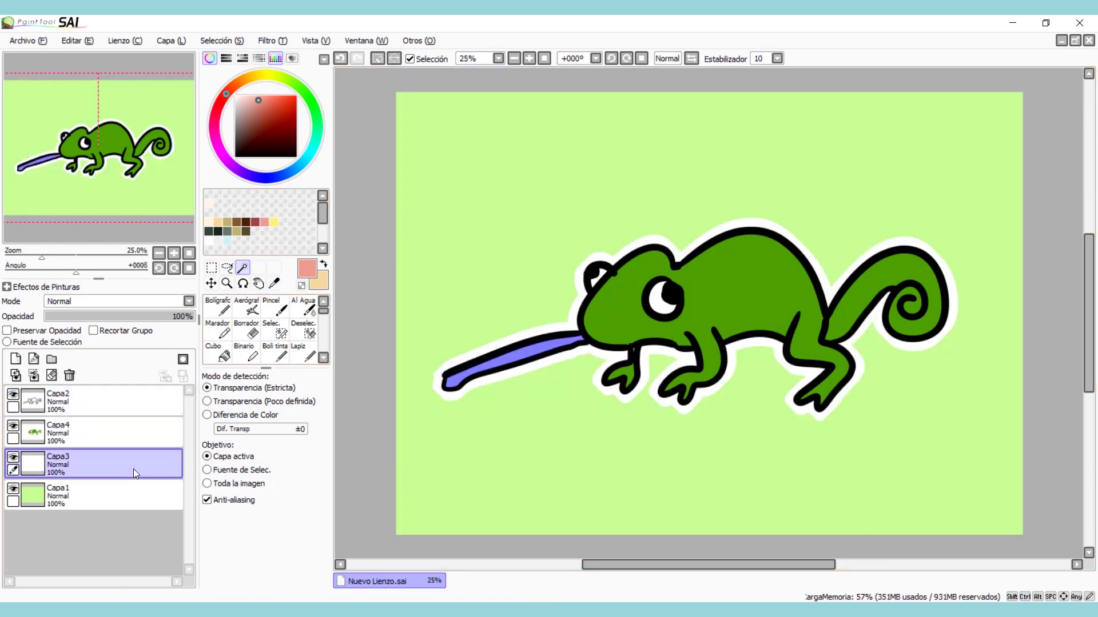
left_click(145, 430)
left_click(220, 354)
left_click(506, 361)
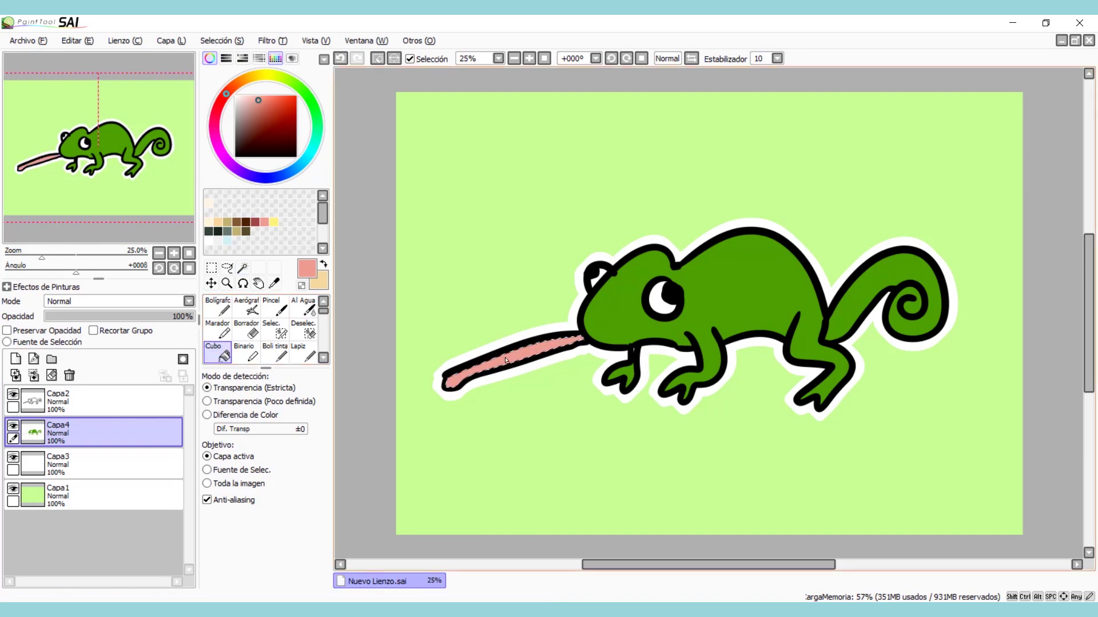
left_click(211, 267)
left_click(354, 260)
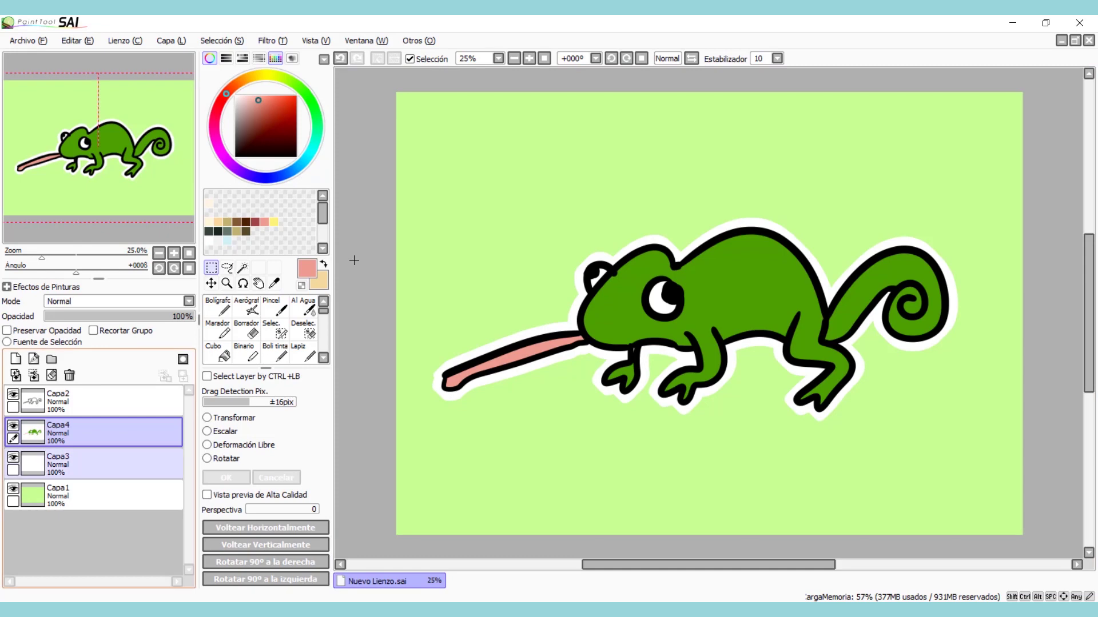
- Toggle the visibility of Capa4 and Capa3 to examine the colour fill and the white contour separately
left_click(12, 428)
left_click(12, 427)
left_click(14, 458)
left_click(14, 458)
left_click(14, 458)
left_click(13, 458)
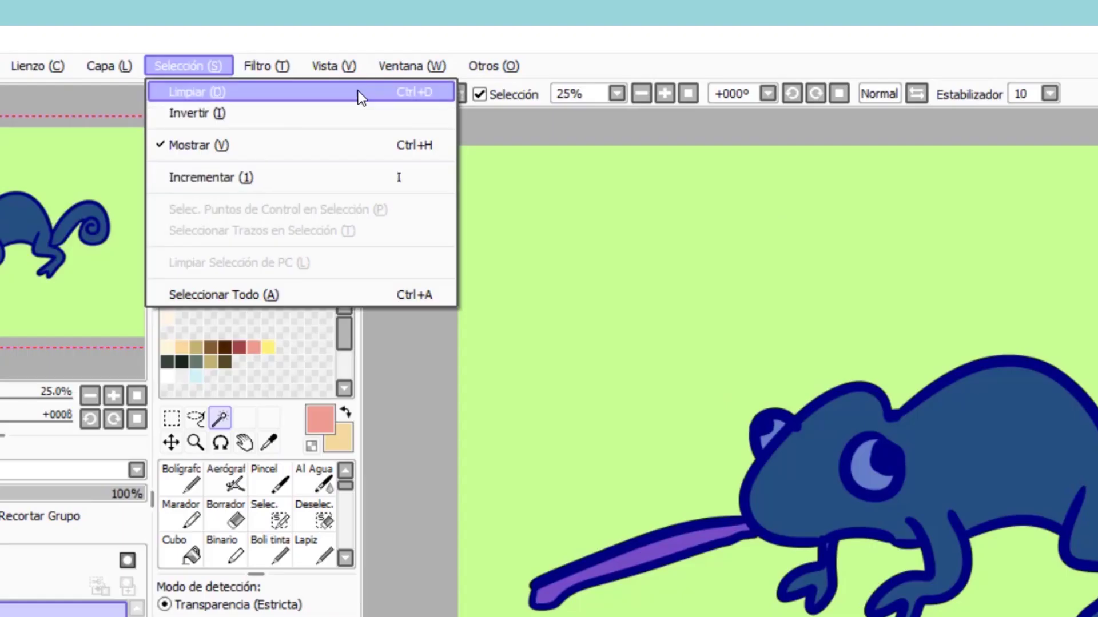
- Open the keyboard shortcut settings and inspect the command assigned to the I key in the Selección group
mouse_move(376, 38)
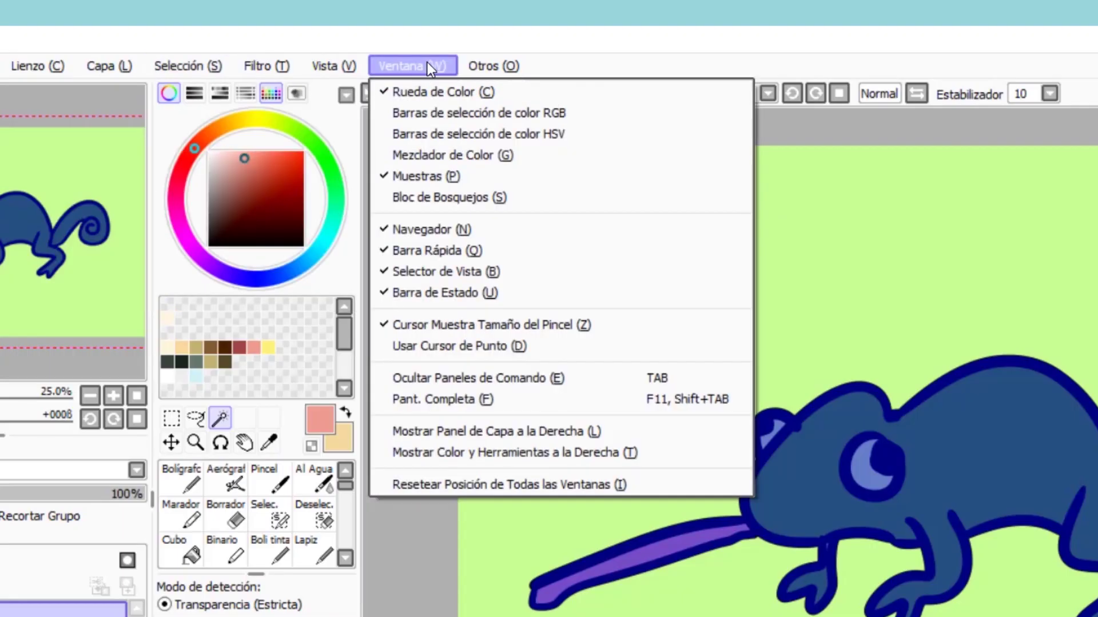
mouse_move(479, 65)
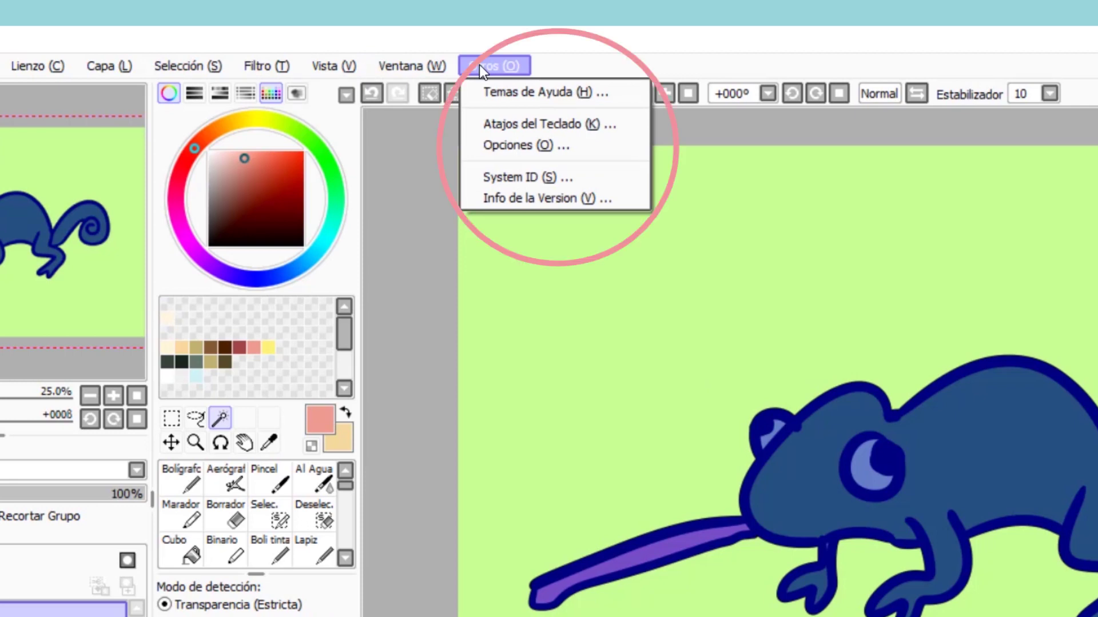
left_click(626, 126)
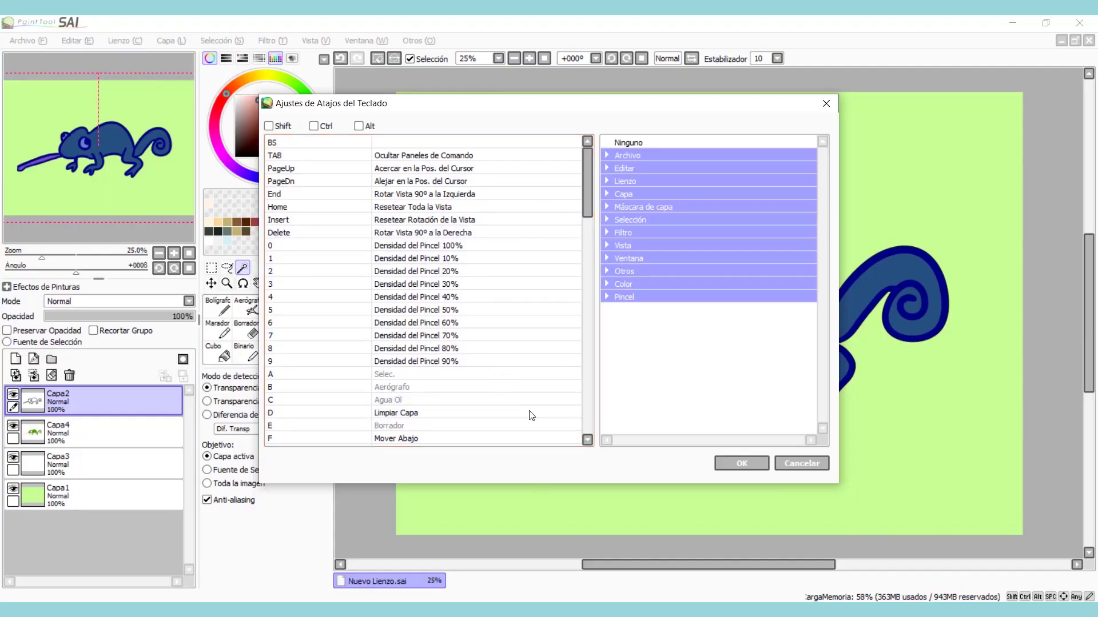
scroll(526, 243, "down", 10)
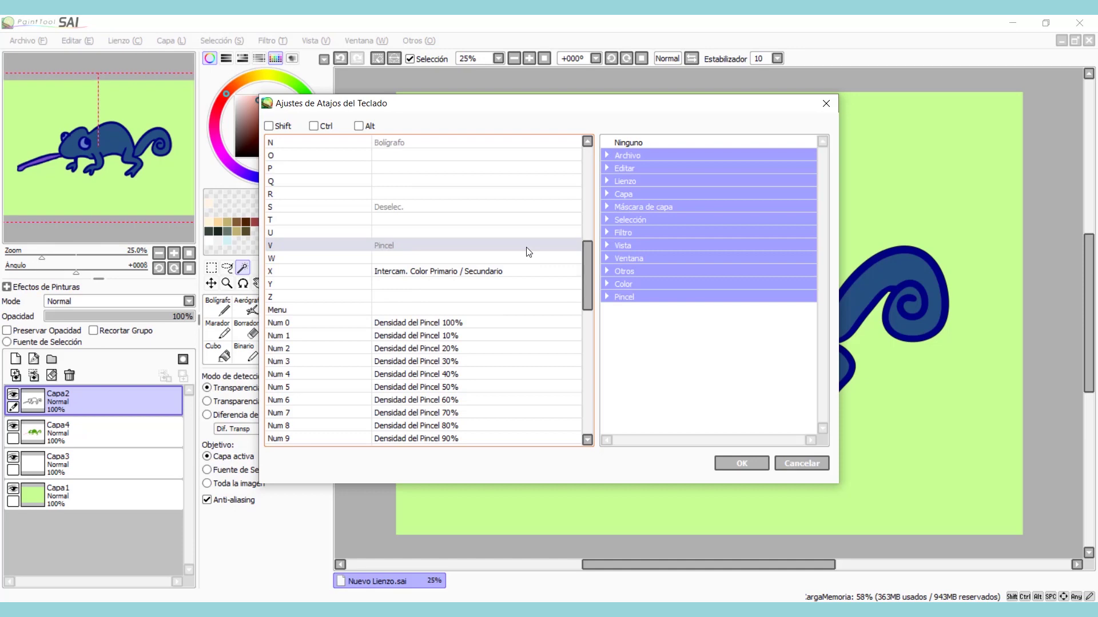
scroll(527, 252, "up", 3)
left_click(457, 168)
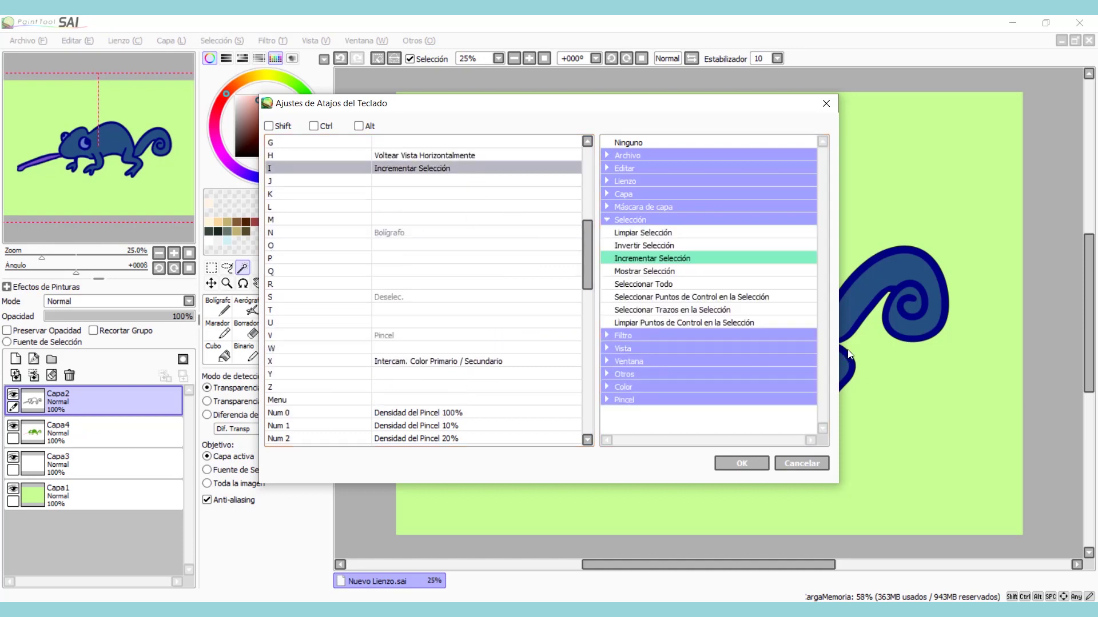
- Look through the list of keys and their assigned commands, and select the J key's entry
scroll(513, 328, "down", 2)
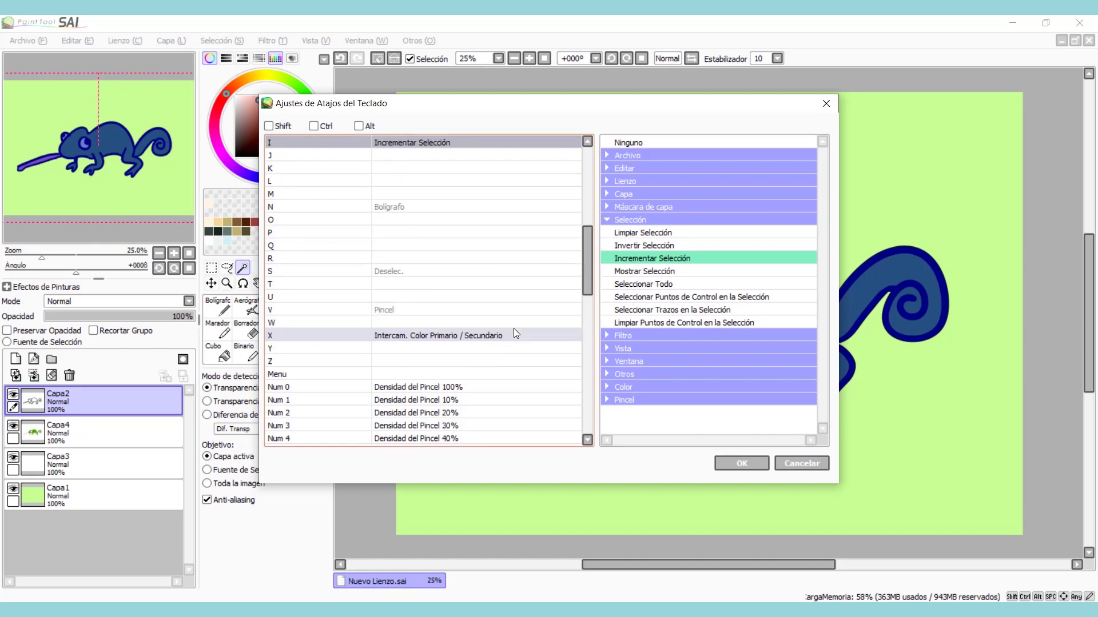
scroll(513, 328, "up", 5)
scroll(514, 329, "up", 5)
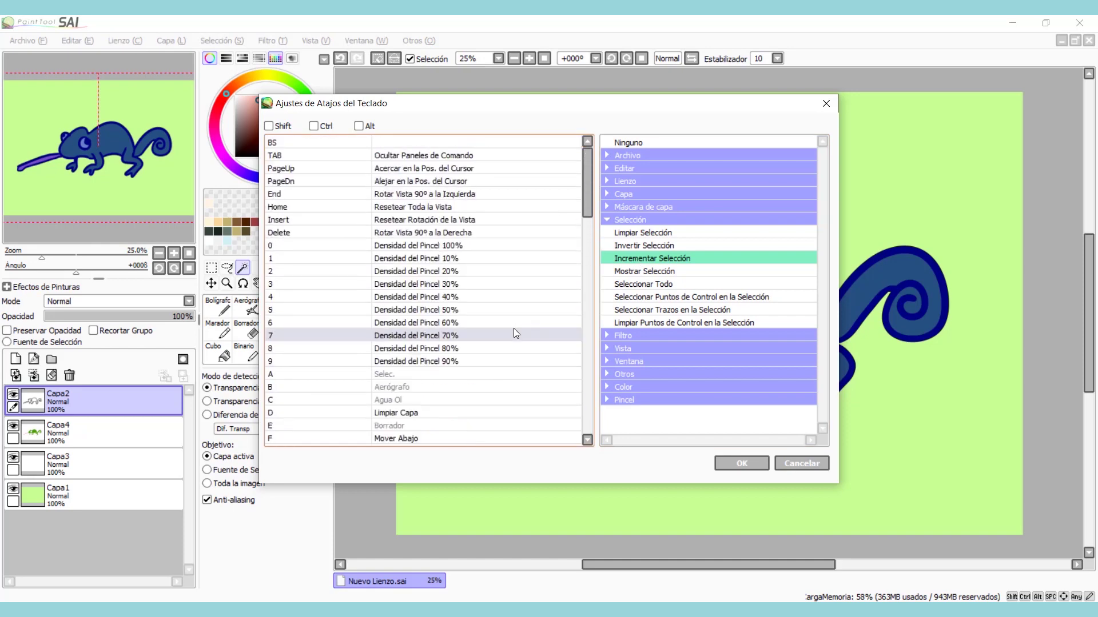
scroll(513, 334, "down", 9)
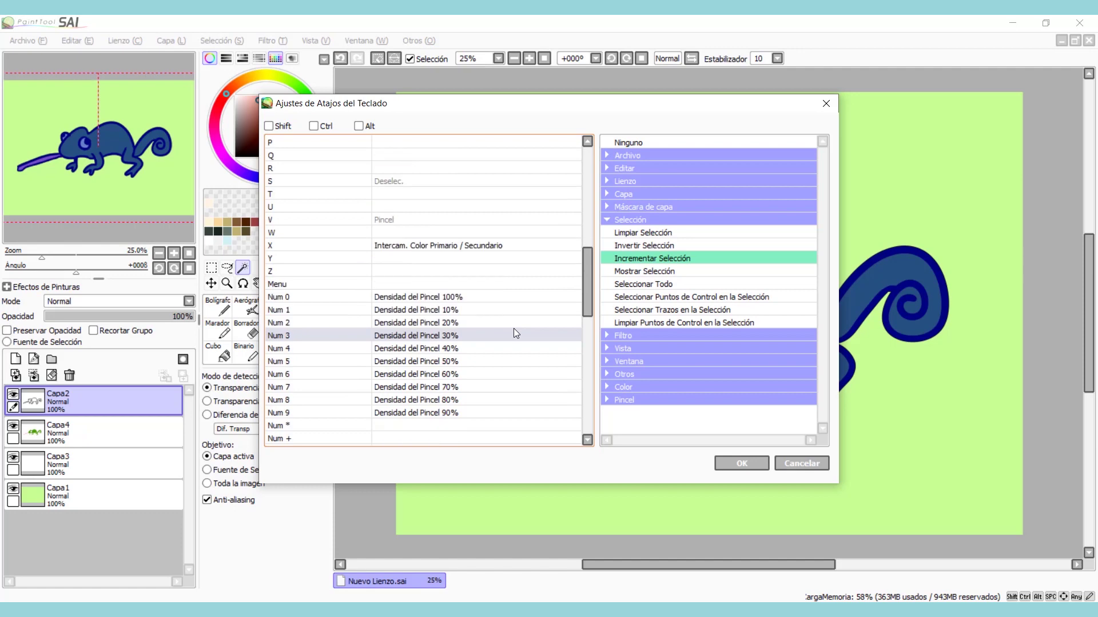
scroll(514, 328, "down", 7)
scroll(513, 328, "up", 7)
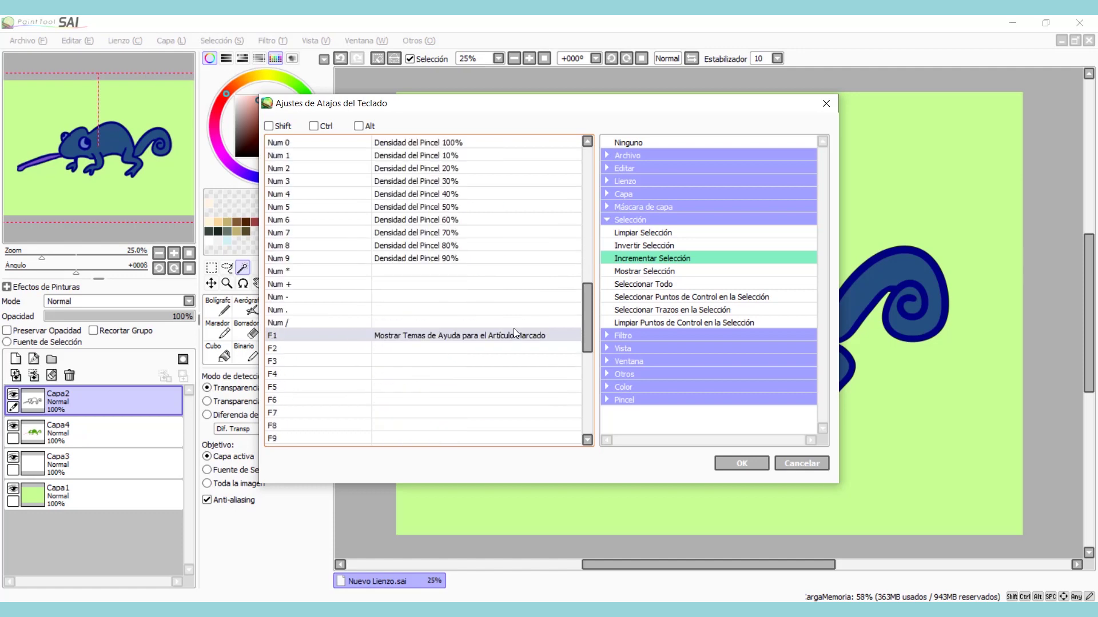
scroll(514, 328, "up", 5)
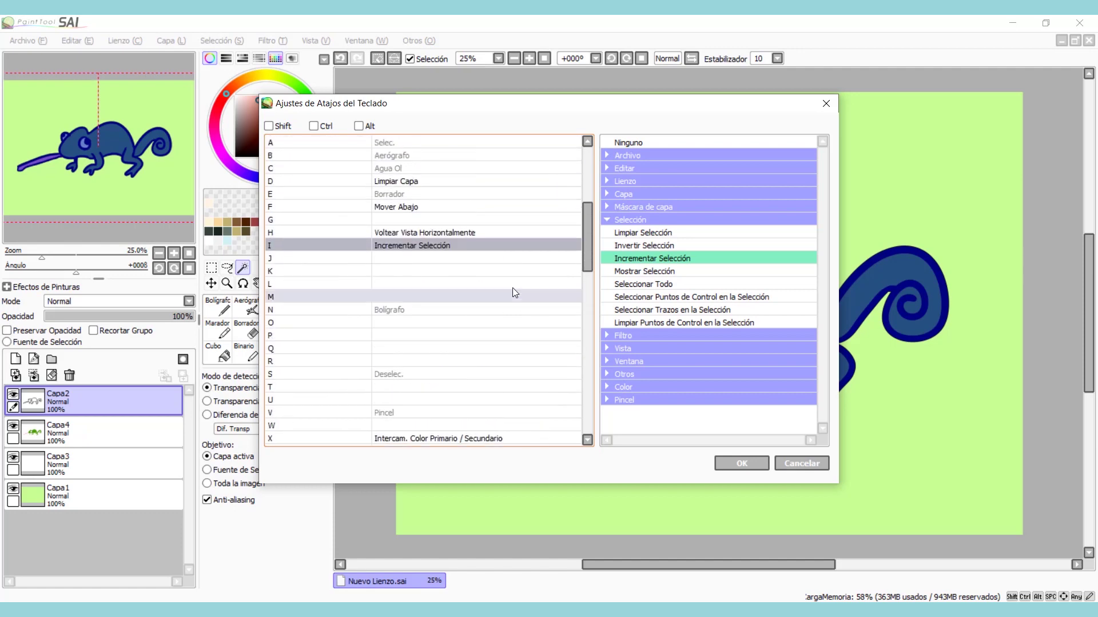
left_click(516, 260)
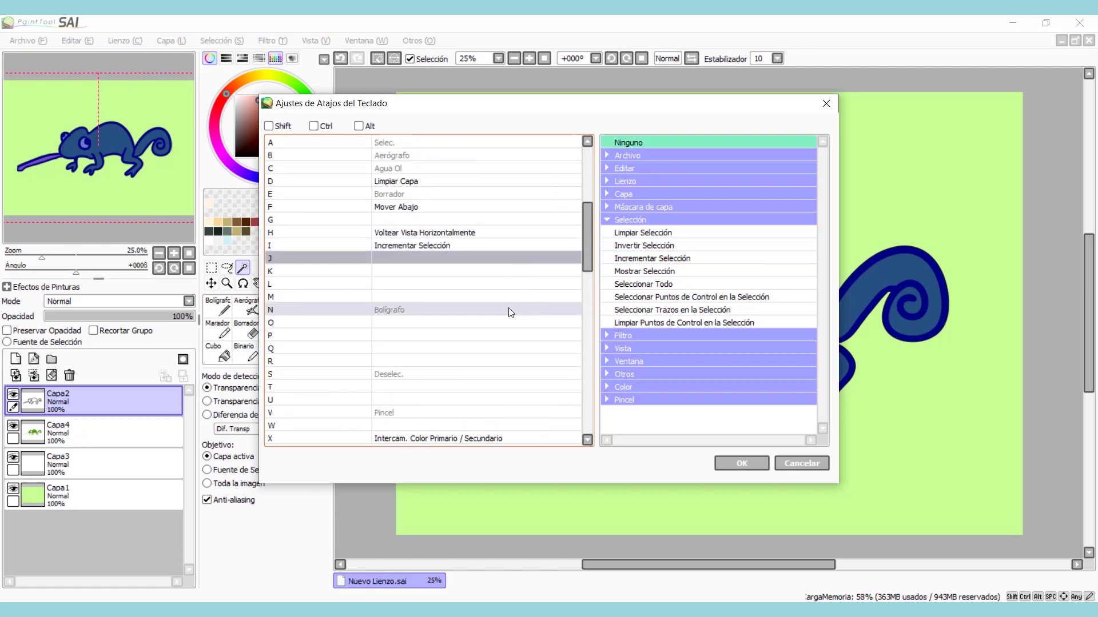
- Assign the J key to Invertir Selección in the Selección group and save the shortcut settings
left_click(605, 220)
left_click(605, 221)
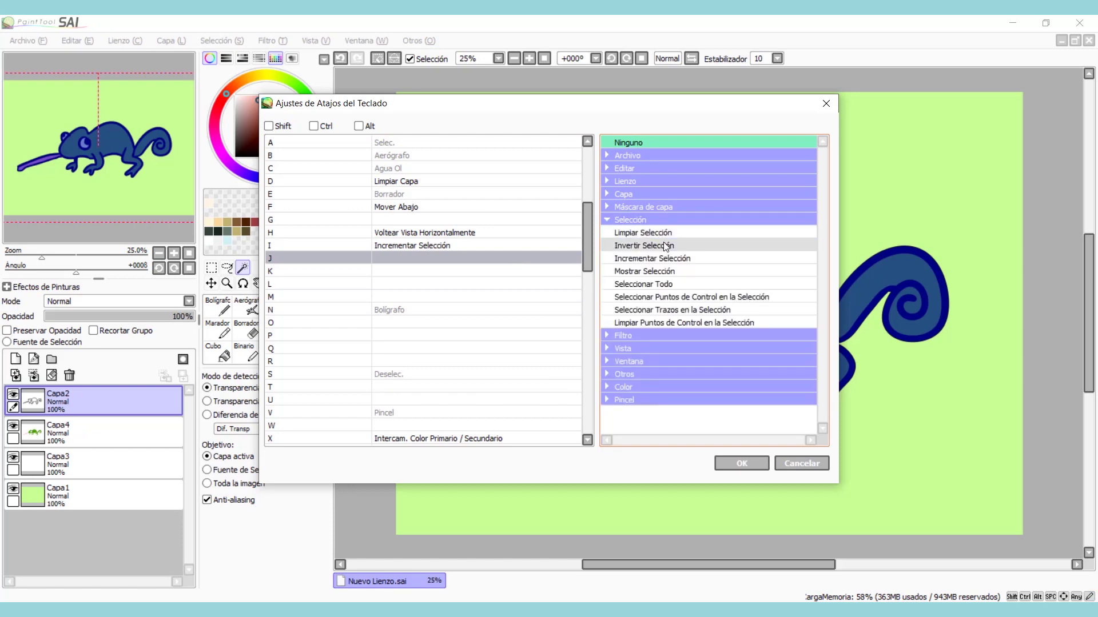
left_click(667, 246)
left_click(721, 462)
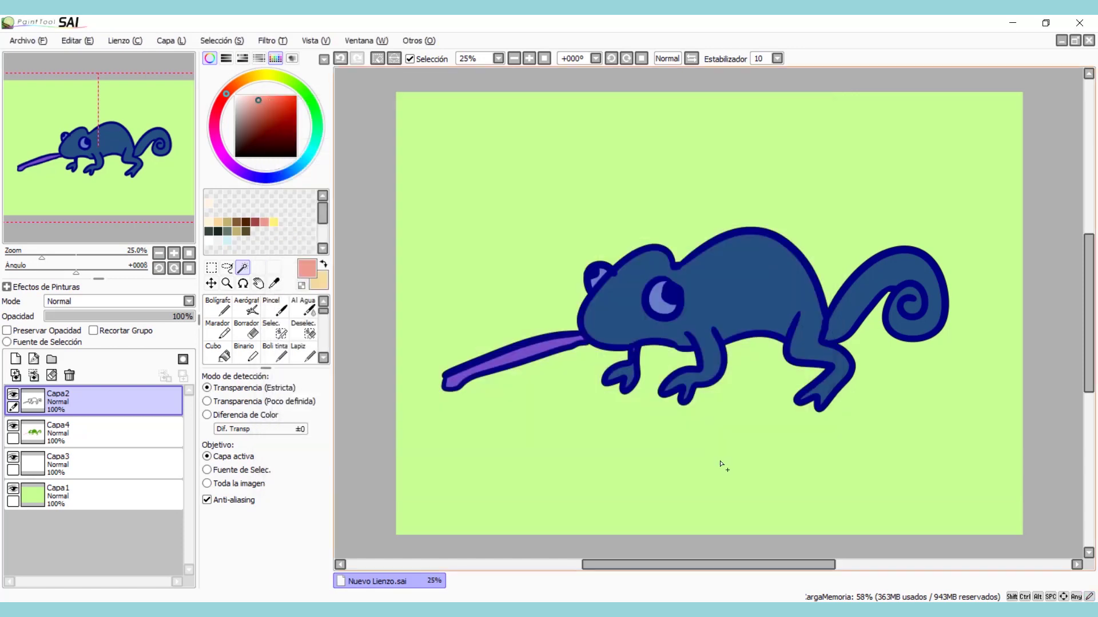
- Invert the selection between the chameleon and the background several times to test the new shortcut
key("j")
key("j")
key("j")
key("j")
key("j")
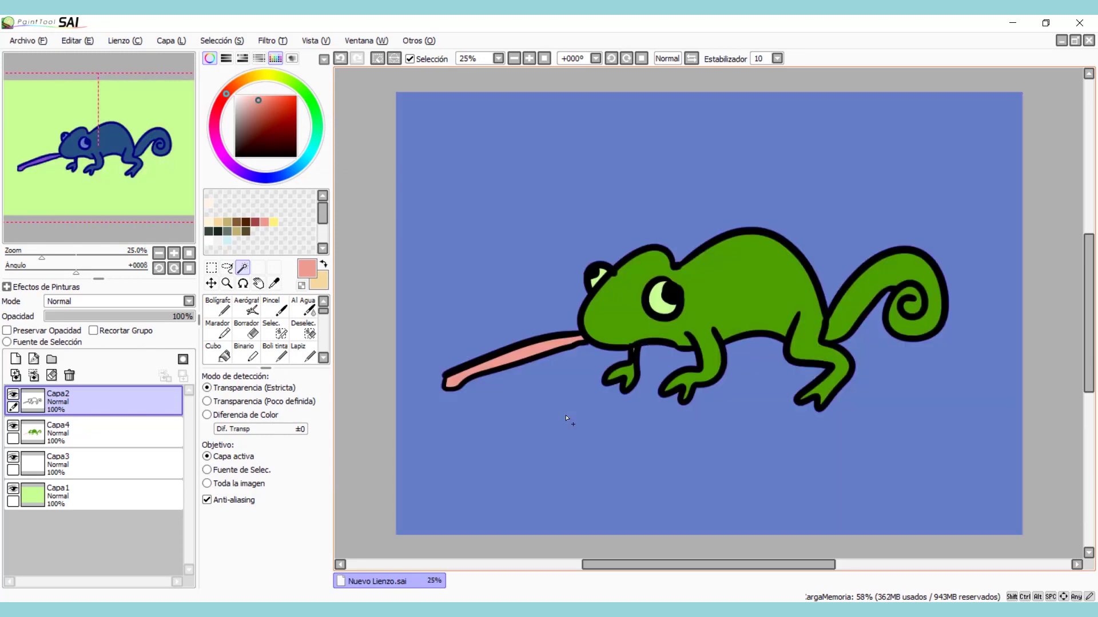
key("j")
key("j")
key("j")
key("j")
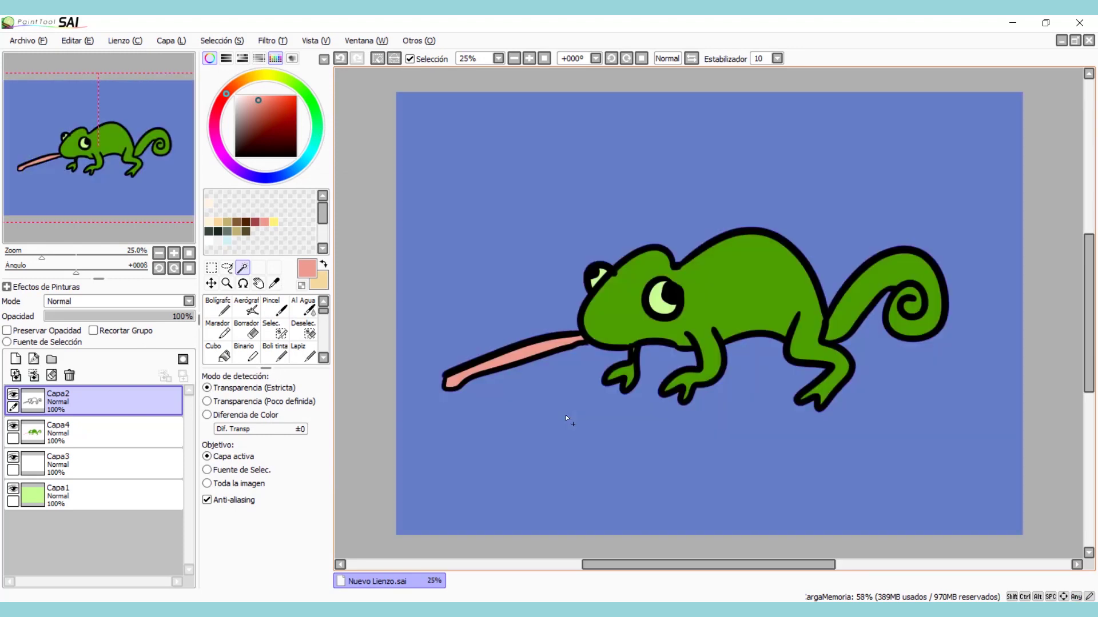
key("j")
- Fill the selected chameleon silhouette with white on Capa3 so the eyes get white backing
left_click(115, 495)
left_click(129, 465)
key("j")
left_click(218, 353)
left_click(234, 95)
left_click(661, 296)
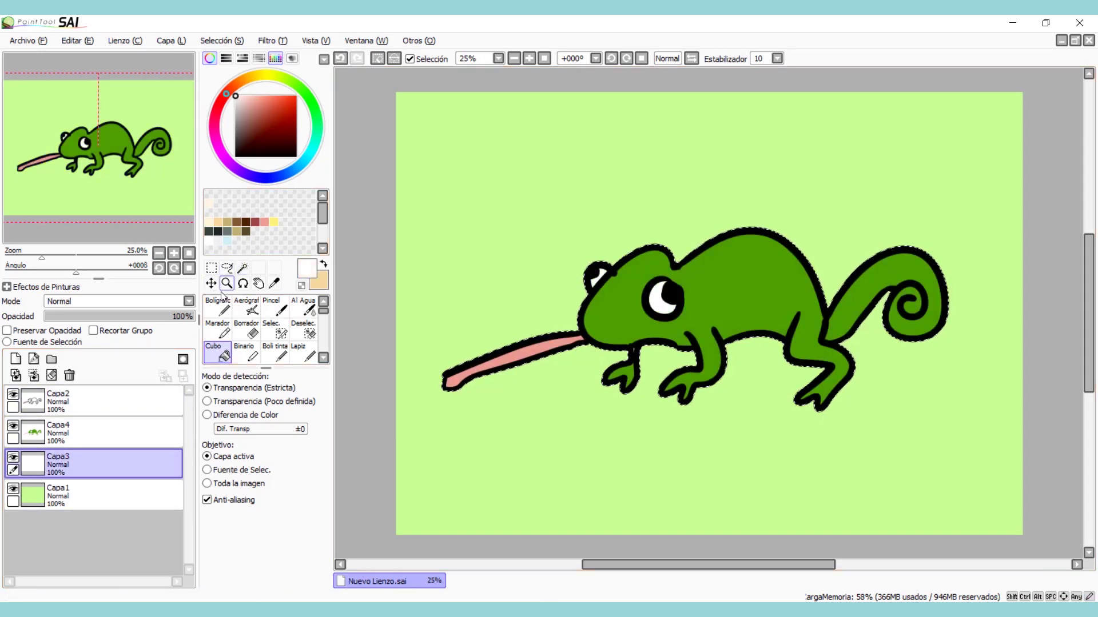
- Enlarge the selection around the chameleon three times, fill it with white on Capa3, and deselect
key("ctrl+g")
key("ctrl+g")
key("ctrl+g")
key("ctrl+g")
key("ctrl+g")
key("ctrl+g")
key("ctrl+g")
key("ctrl+g")
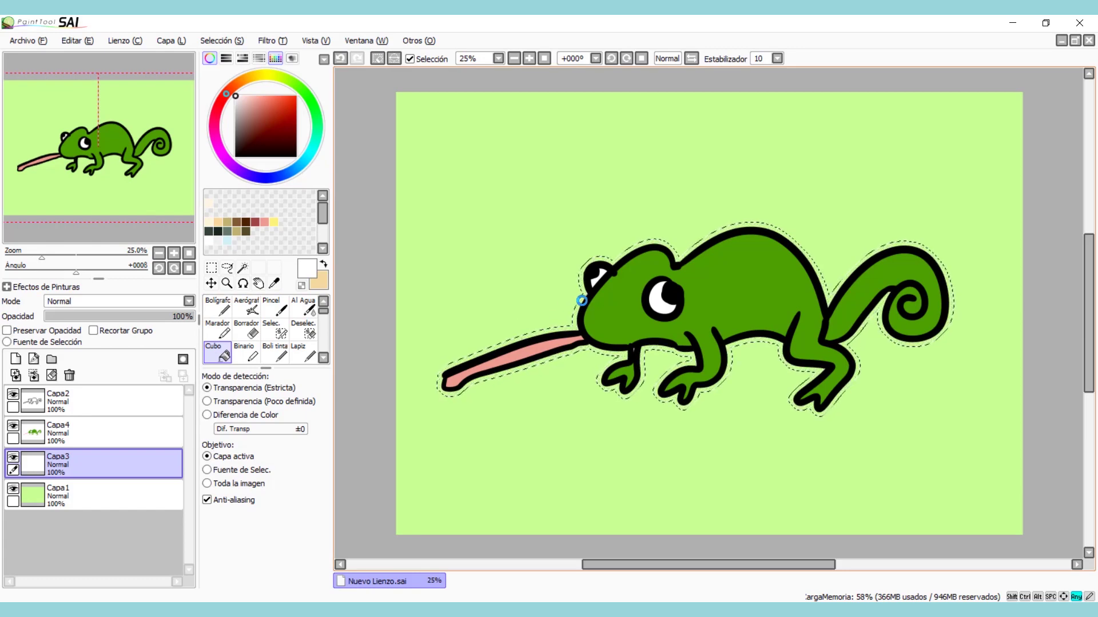
left_click(579, 303)
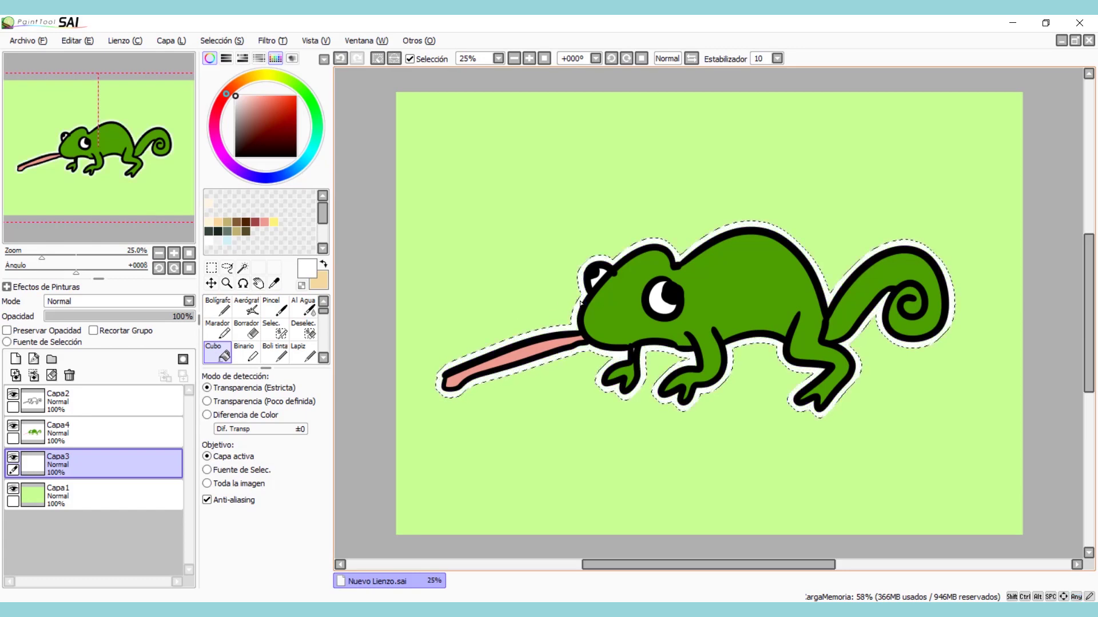
left_click(210, 267)
left_click(383, 275)
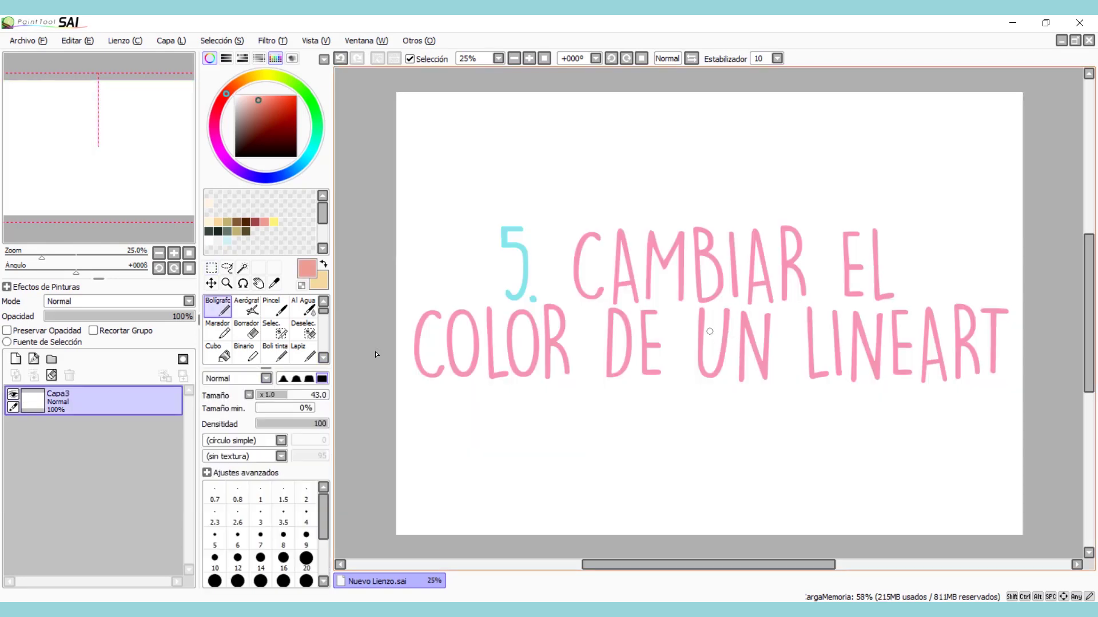
- Clear Capa3 and draw a thick, arched black upper eyelid with the Bolígrafo tool
left_click_drag(268, 115, 297, 157)
left_click_drag(604, 274, 609, 283)
left_click(57, 376)
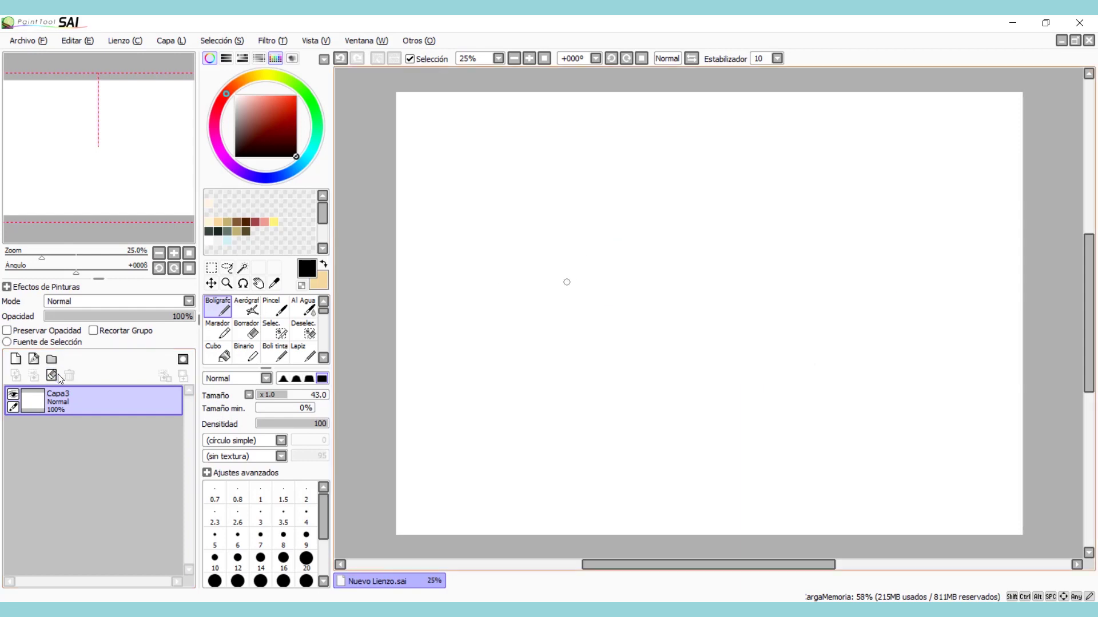
mouse_move(584, 270)
left_mouse_down()
mouse_move(625, 233)
mouse_move(597, 255)
mouse_move(638, 232)
mouse_move(688, 228)
mouse_move(601, 252)
mouse_move(681, 232)
mouse_move(723, 254)
left_mouse_up()
left_click_drag(652, 232, 729, 258)
mouse_move(706, 296)
left_mouse_down()
mouse_move(728, 260)
mouse_move(678, 228)
left_mouse_up()
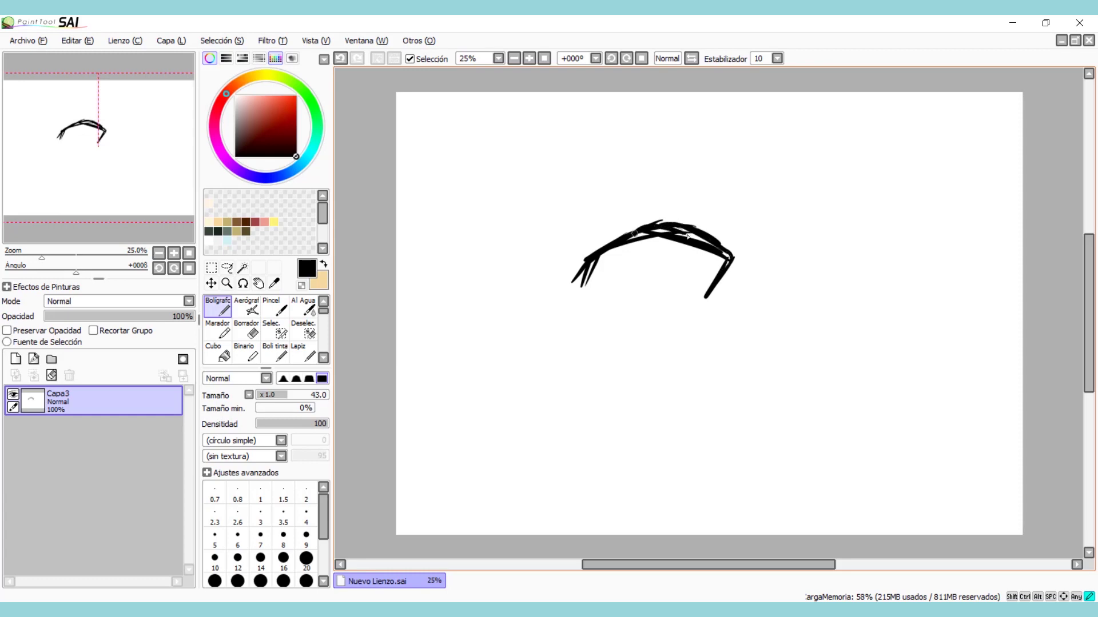
mouse_move(596, 261)
left_mouse_down()
mouse_move(670, 231)
mouse_move(589, 256)
mouse_move(645, 229)
left_mouse_up()
left_click_drag(716, 246, 673, 237)
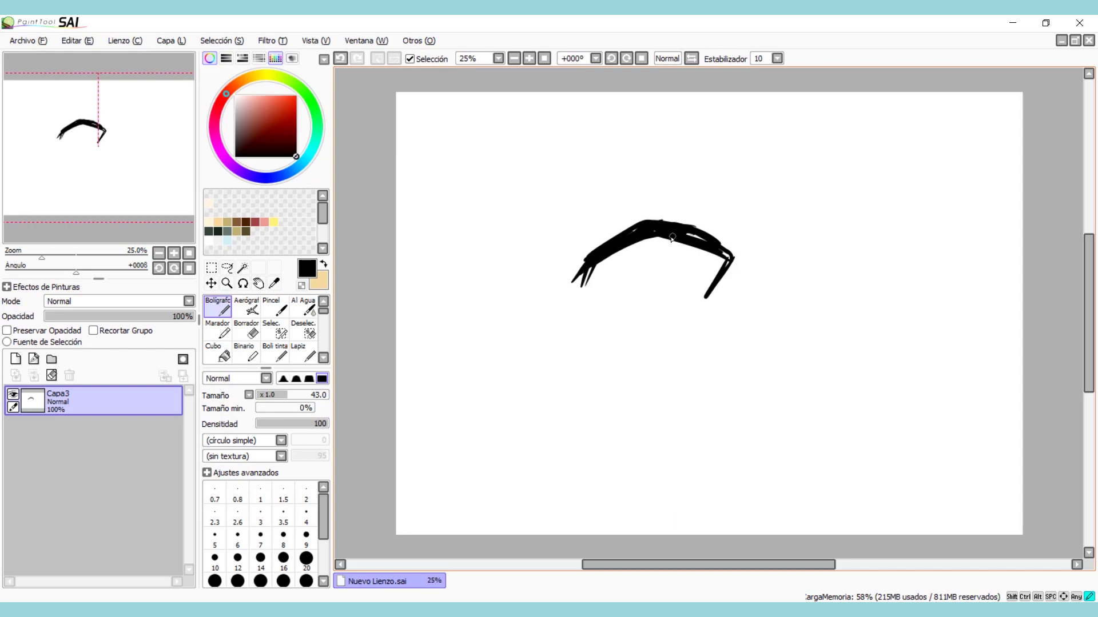
- Draw the eye's outer corner and iris outline, an oval pupil inside it, and the lower lid line in black
mouse_move(720, 247)
left_mouse_down()
mouse_move(769, 243)
mouse_move(691, 306)
left_mouse_up()
mouse_move(634, 241)
left_mouse_down()
mouse_move(635, 302)
mouse_move(676, 313)
left_mouse_up()
left_click_drag(669, 259, 673, 305)
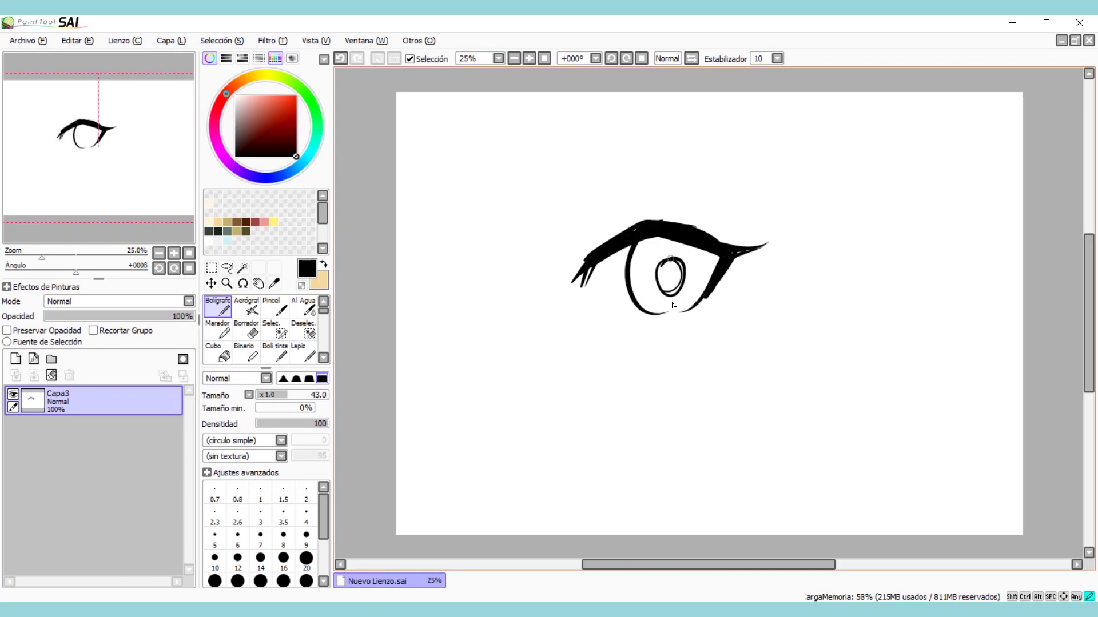
key("ctrl+z")
mouse_move(671, 254)
left_mouse_down()
mouse_move(661, 283)
mouse_move(673, 255)
left_mouse_up()
left_click_drag(667, 320, 612, 316)
left_click_drag(677, 306, 630, 317)
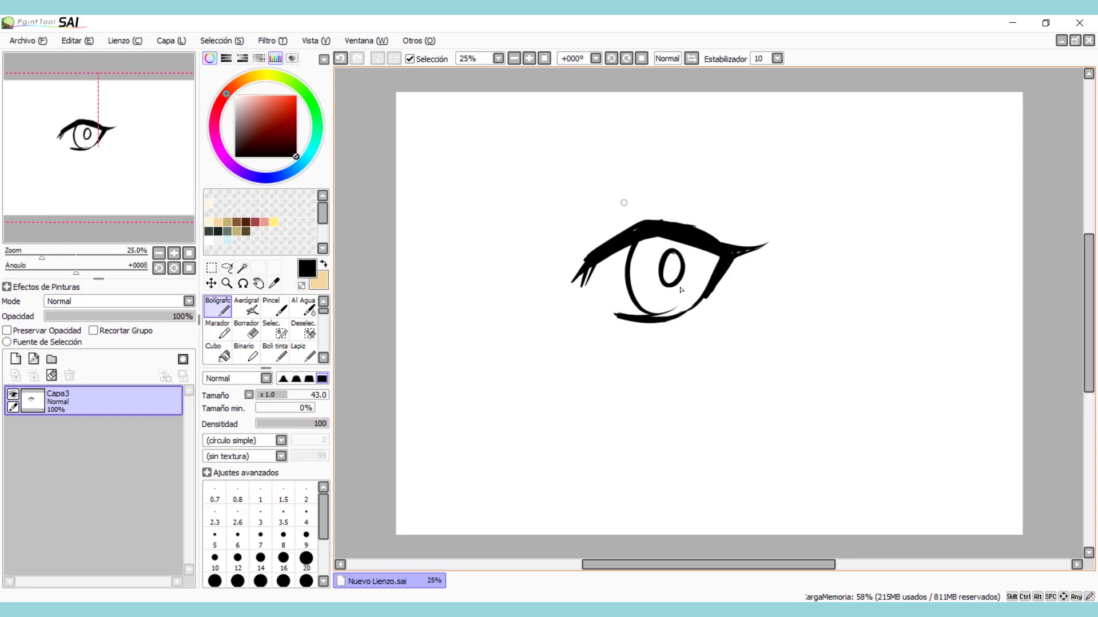
- Draw the eyelid crease, a thick slanted eyebrow above the eye, and a short curved line beside the brow
key("ctrl+z")
left_click_drag(588, 242, 636, 211)
mouse_move(565, 193)
left_mouse_down()
mouse_move(618, 164)
mouse_move(605, 183)
mouse_move(681, 126)
mouse_move(638, 154)
mouse_move(677, 131)
mouse_move(772, 129)
left_mouse_up()
left_click_drag(520, 197, 534, 221)
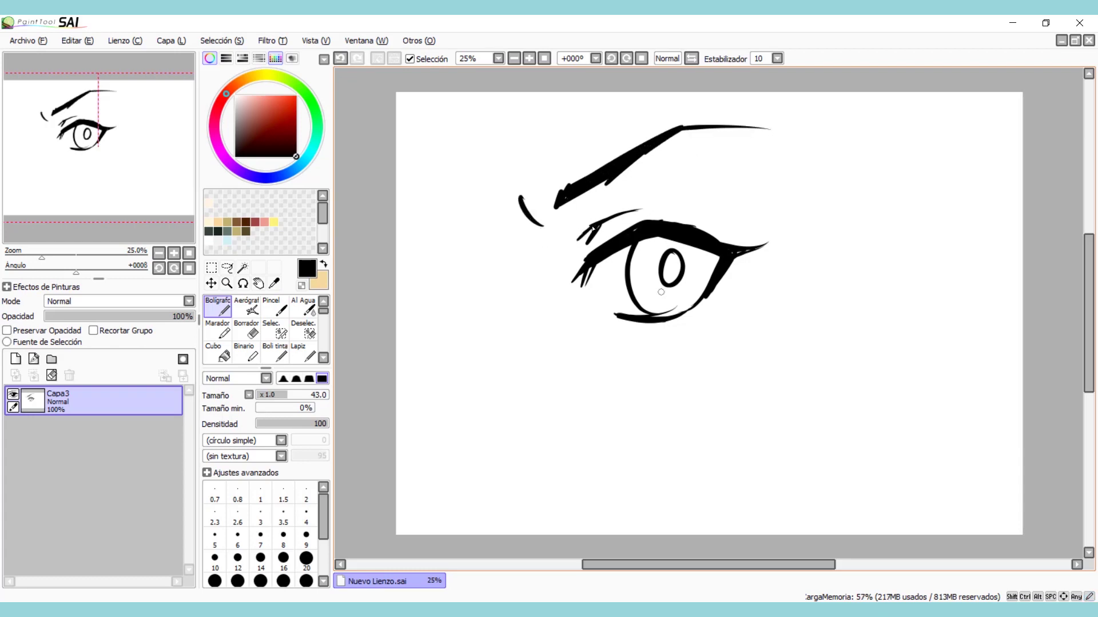
- Refine the upper lid, add pointed lashes at the eye's outer corner, and erase the tip of the long lash
mouse_move(685, 321)
left_mouse_down()
mouse_move(718, 293)
mouse_move(690, 307)
left_mouse_up()
mouse_move(686, 220)
left_mouse_down()
mouse_move(646, 224)
mouse_move(735, 249)
left_mouse_up()
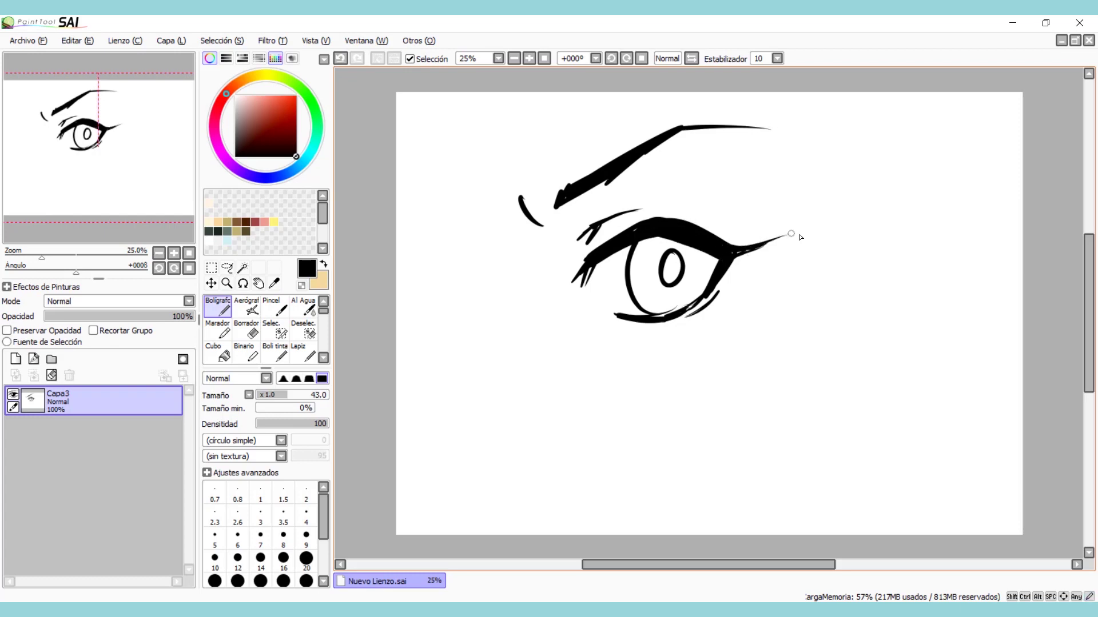
mouse_move(738, 249)
left_mouse_down()
mouse_move(791, 234)
mouse_move(734, 257)
mouse_move(726, 277)
left_mouse_up()
key("ctrl+z")
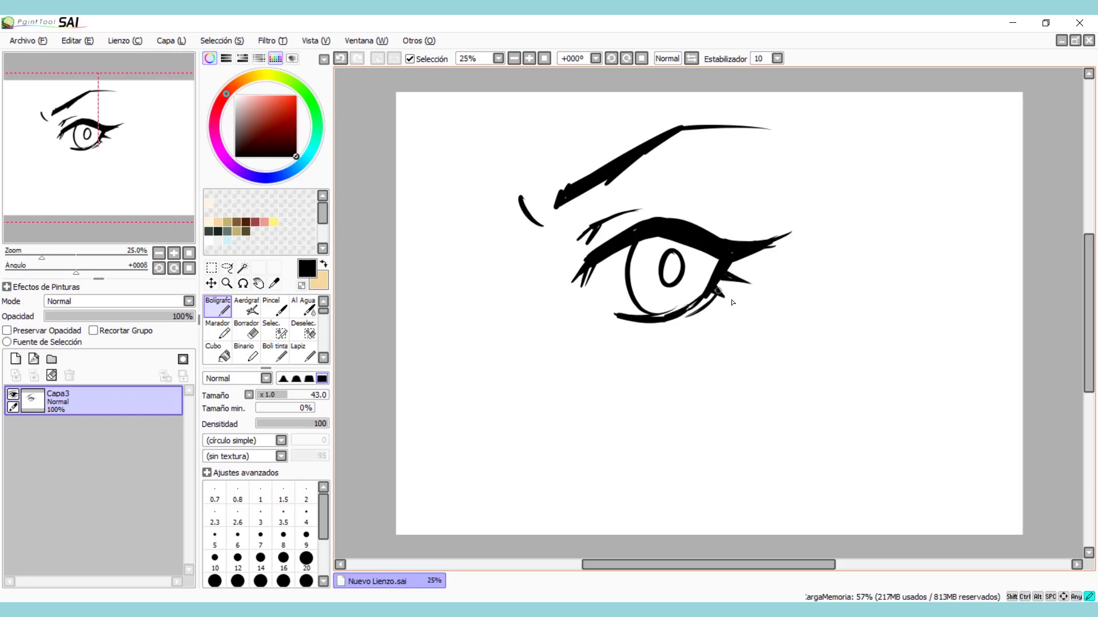
key("e")
key("ctrl+z")
left_click_drag(773, 253, 797, 234)
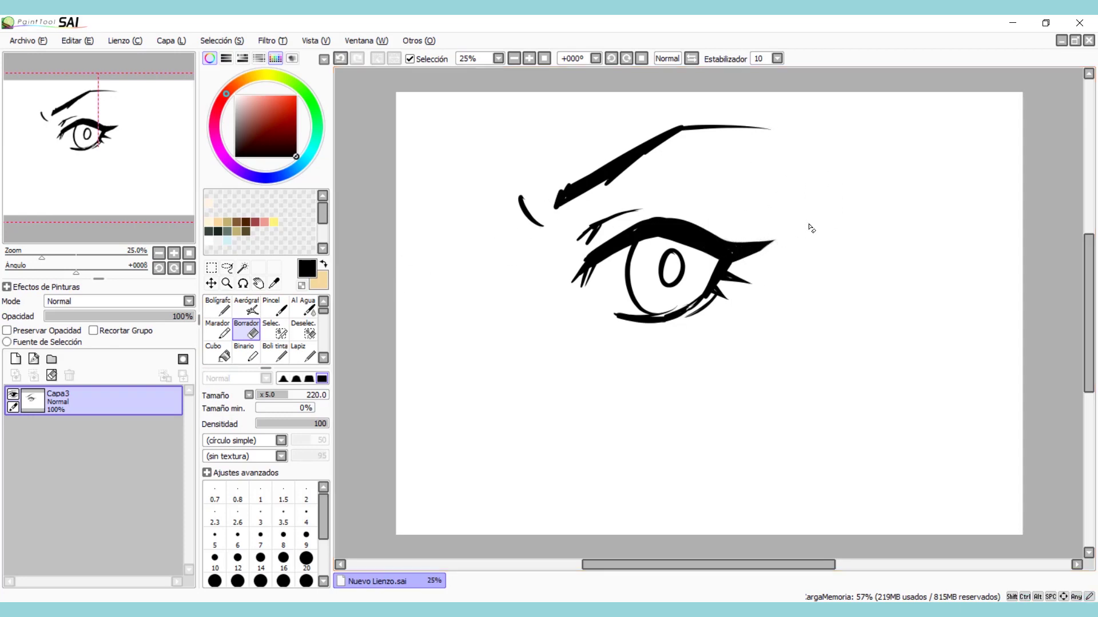
left_click(223, 315)
left_click(18, 360)
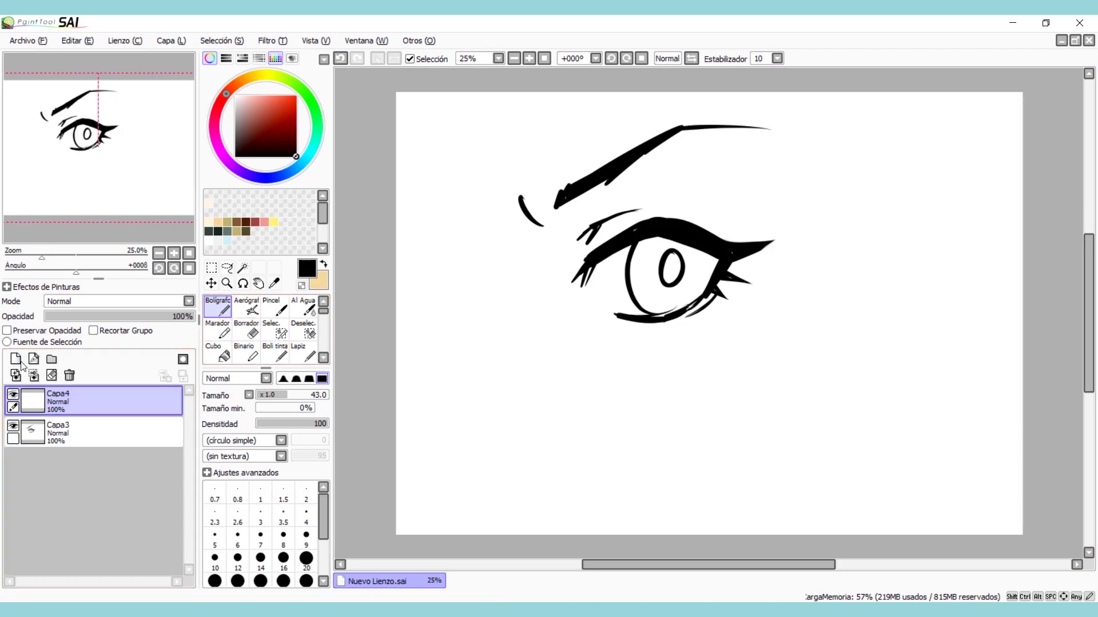
left_click(70, 375)
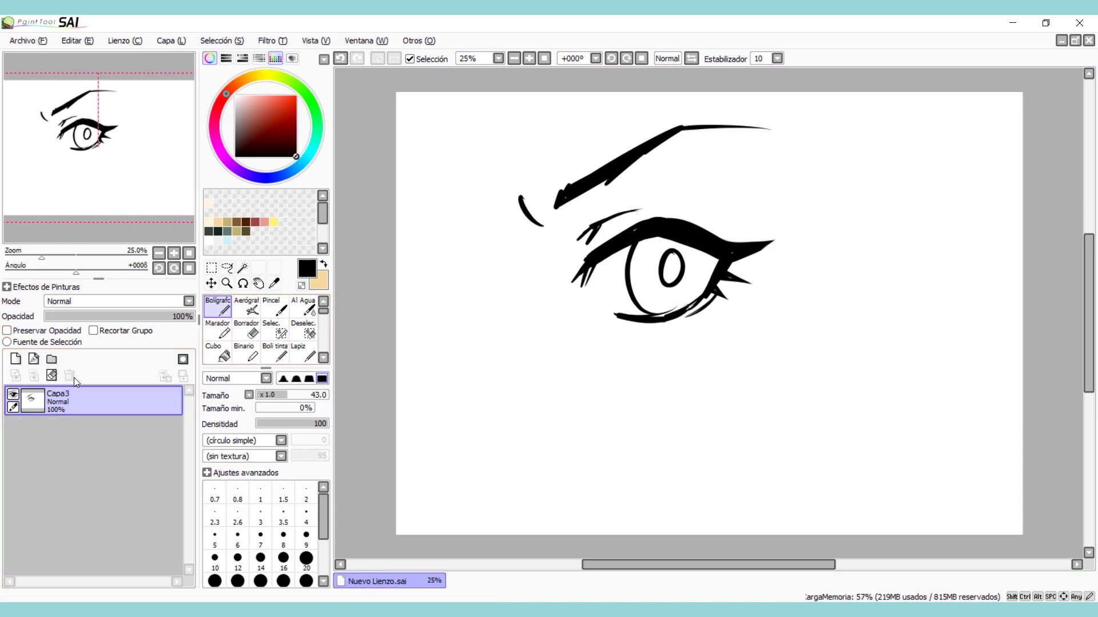
- Enable Preservar Opacidad on Capa3 and tint the ends of the eye's lines red with Al Agua at size 455
left_click(43, 331)
left_click(305, 309)
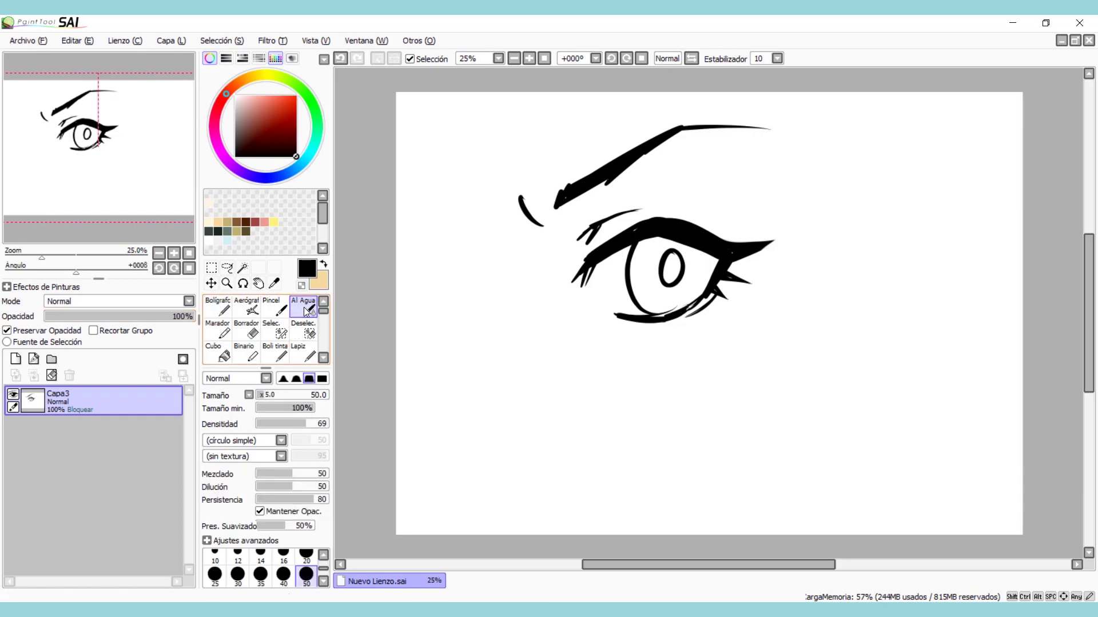
left_click(277, 132)
left_click(278, 107)
left_click(293, 395)
left_click_drag(292, 392, 322, 395)
mouse_move(571, 279)
left_mouse_down()
mouse_move(544, 294)
mouse_move(579, 278)
mouse_move(534, 309)
mouse_move(606, 268)
mouse_move(588, 254)
mouse_move(597, 312)
left_mouse_up()
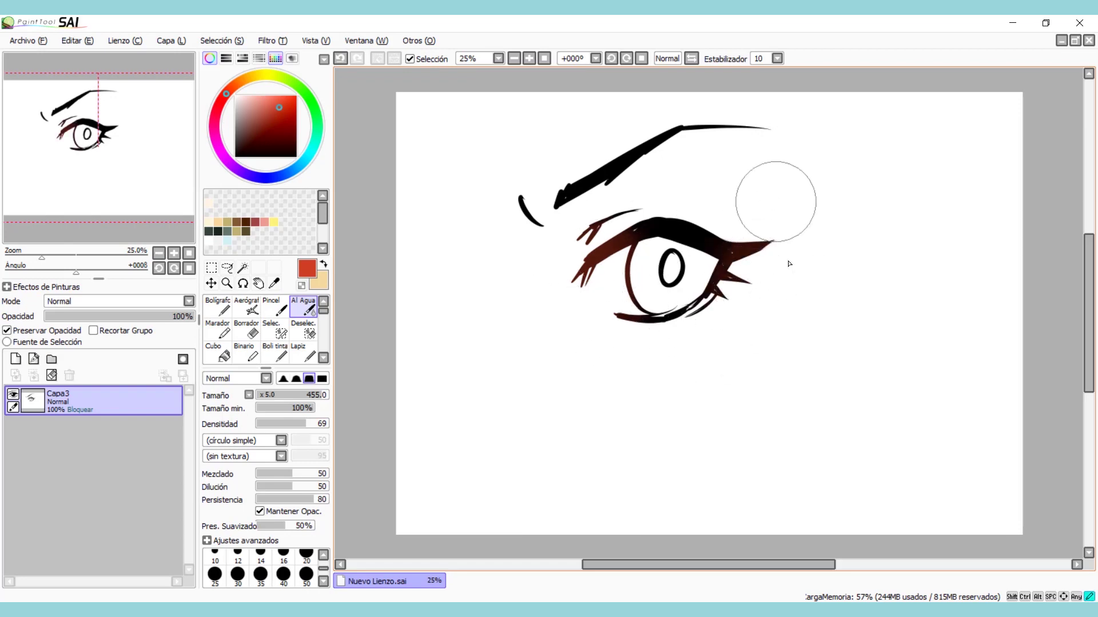
- Select the iris and pupil areas with the magic wand and add a new layer beneath Capa3
left_click(242, 269)
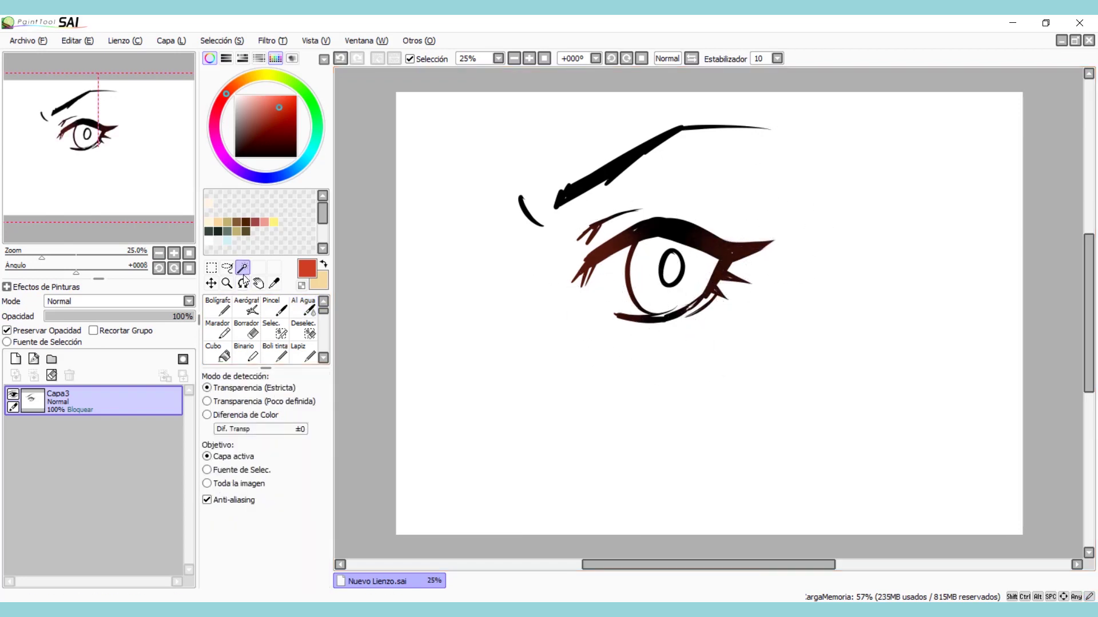
left_click(700, 274)
left_click(671, 269)
left_click(15, 359)
left_click_drag(63, 400, 63, 437)
- Fill the selected iris and pupil with red on Capa4 and drop the selection
left_click(217, 351)
left_click(698, 280)
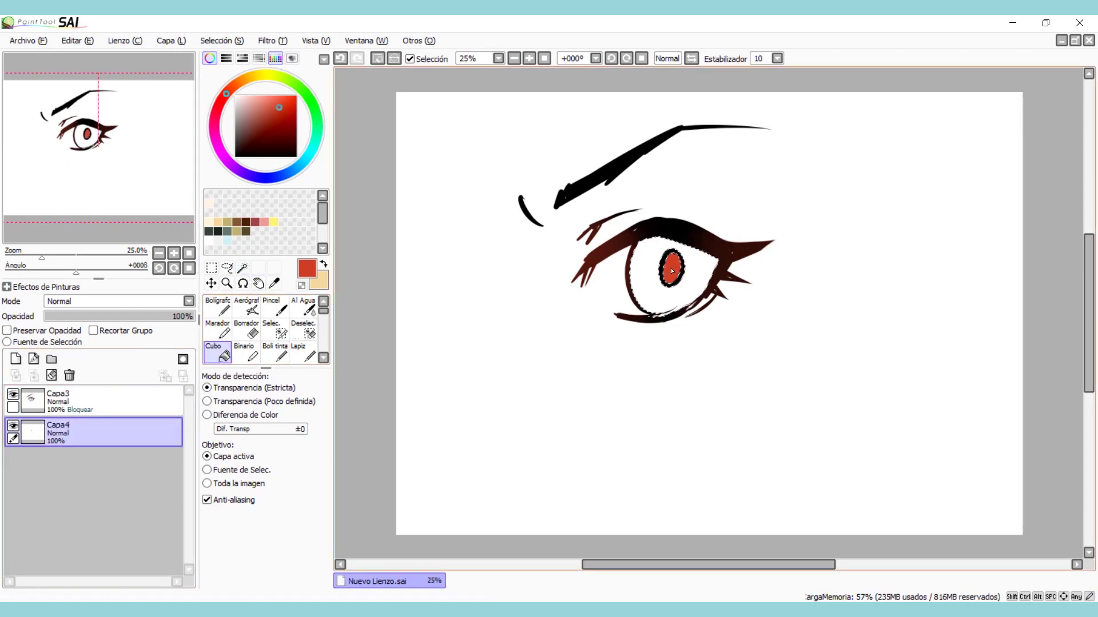
left_click(227, 267)
key("ctrl+d")
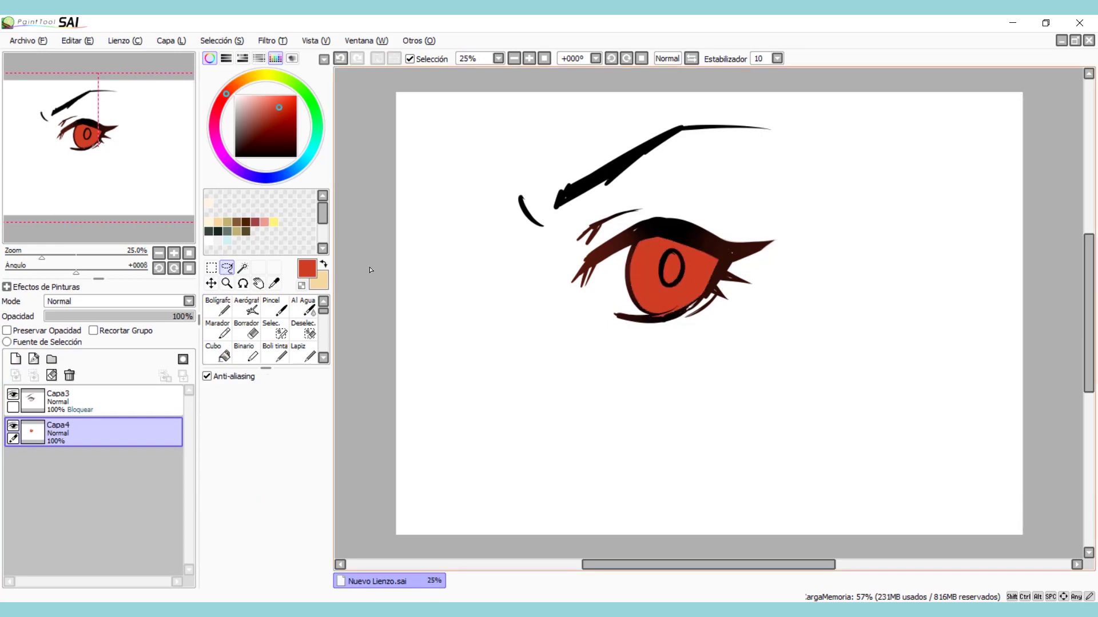
left_click(210, 268)
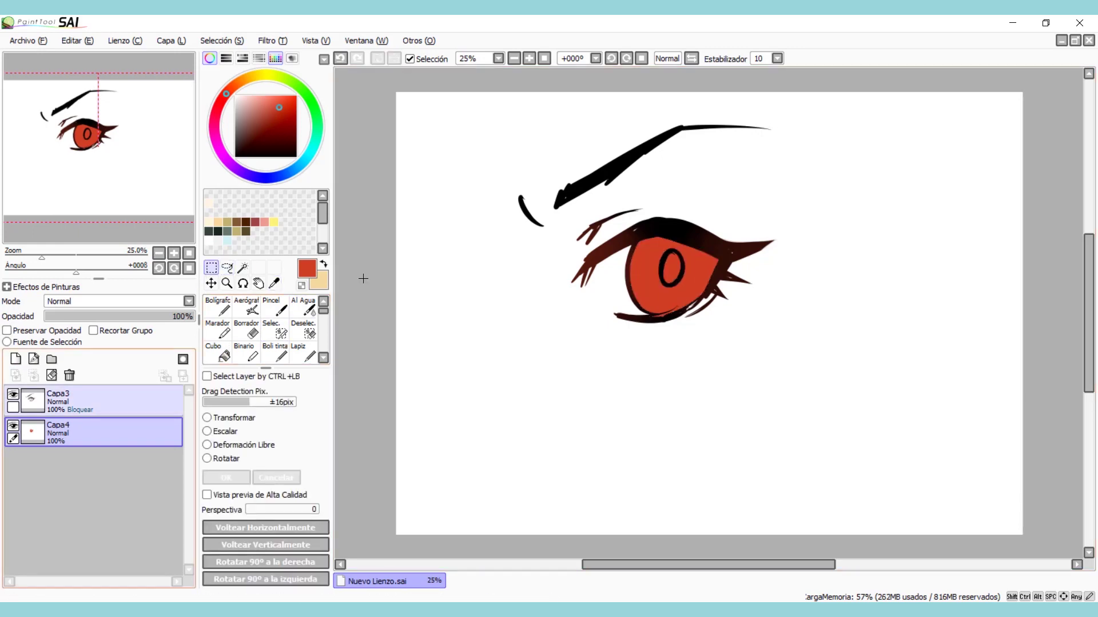
left_click(14, 433)
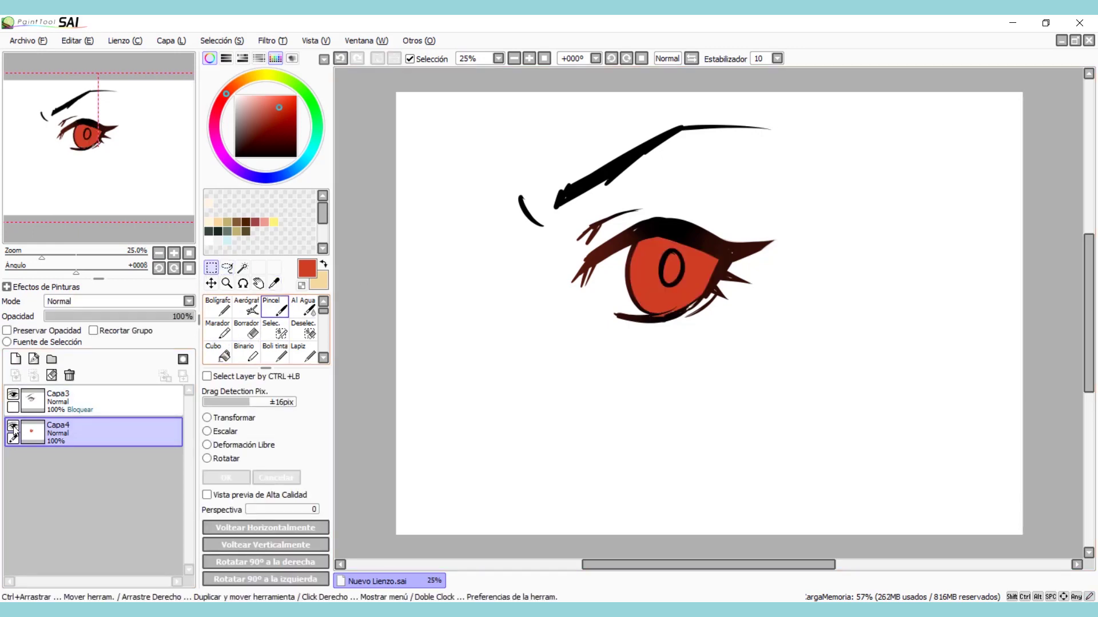
- Pick a lighter red, try Bolígrafo strokes across the upper eyelid on Capa3, and undo them
left_click(533, 58)
left_click(275, 309)
left_click(281, 104)
left_click_drag(281, 104, 279, 96)
left_click(126, 403)
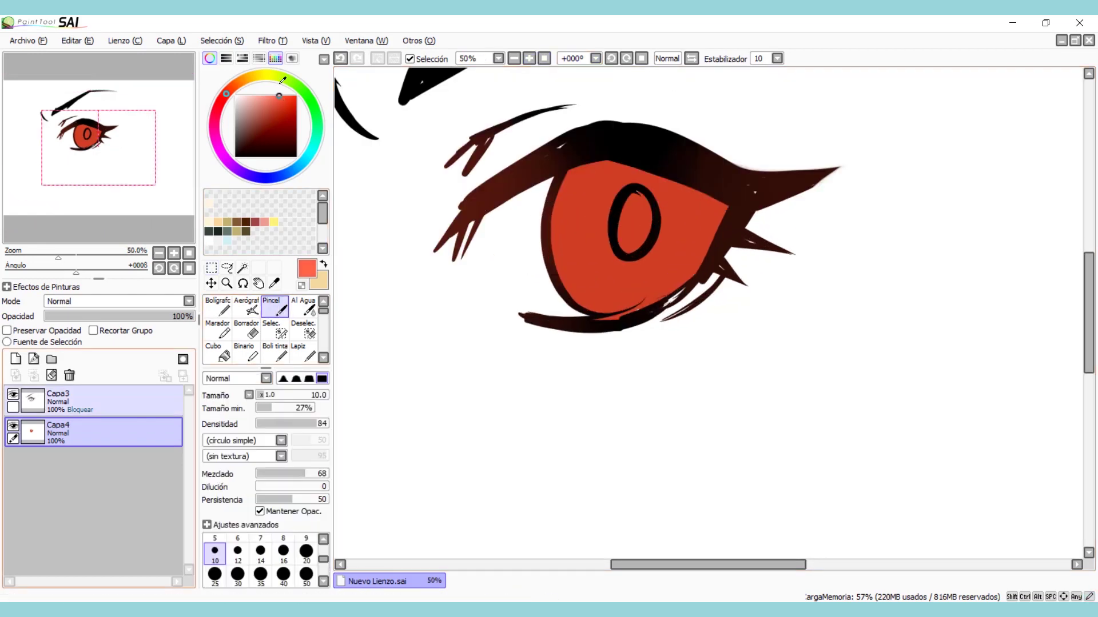
left_click(218, 308)
mouse_move(647, 129)
left_mouse_down()
mouse_move(666, 103)
mouse_move(762, 221)
left_mouse_up()
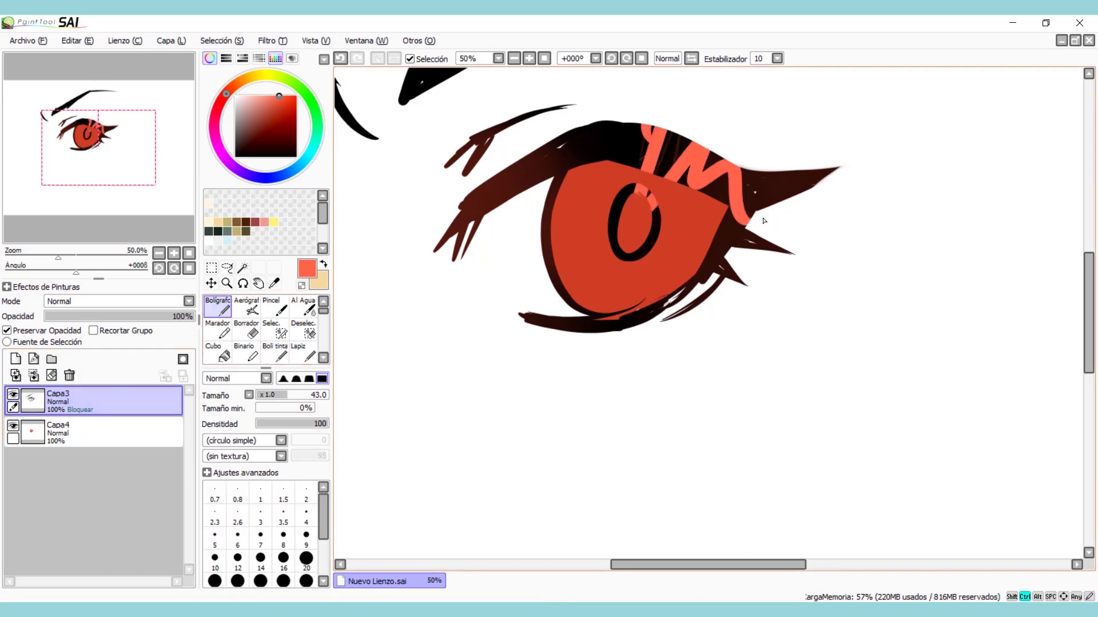
key("ctrl+z")
- Recolour the eye's linework on Capa3 with lighter red and blend it into dark red using Al Agua at size 455
mouse_move(575, 167)
left_mouse_down()
mouse_move(709, 188)
mouse_move(721, 226)
mouse_move(575, 171)
mouse_move(548, 255)
left_mouse_up()
left_click_drag(675, 295, 572, 317)
left_click(299, 311)
mouse_move(571, 171)
left_mouse_down()
mouse_move(624, 208)
mouse_move(601, 183)
mouse_move(588, 209)
mouse_move(632, 214)
mouse_move(614, 300)
mouse_move(662, 294)
mouse_move(644, 239)
mouse_move(629, 262)
left_mouse_up()
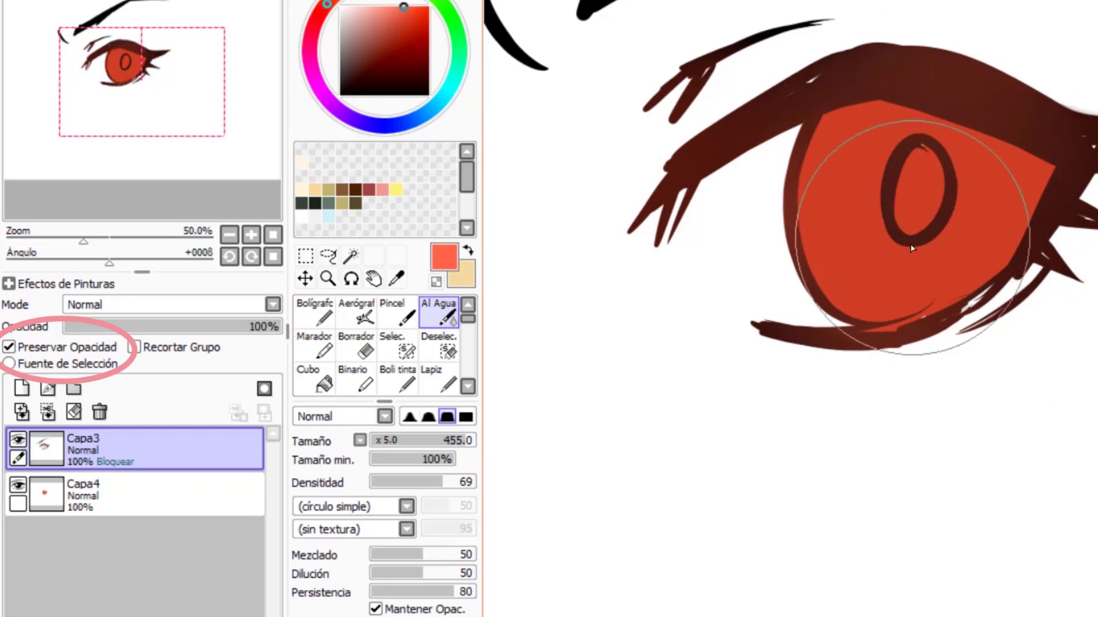
key("Page_Down")
key("Page_Down")
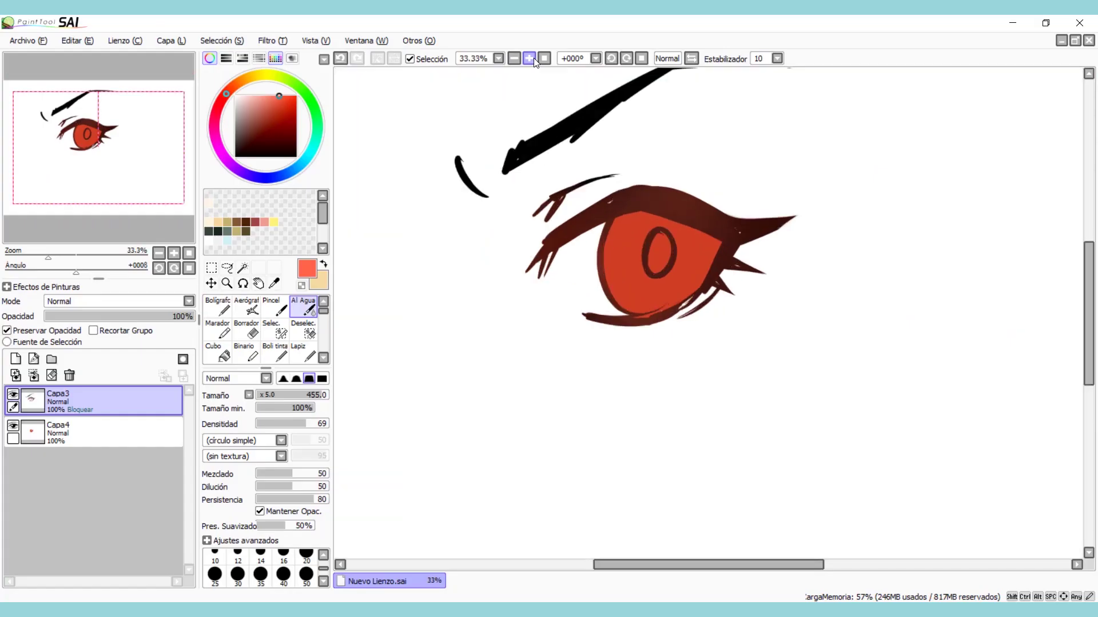
- Paint the middle of the upper eyelid and the iris edge black, and blend the transition with Al Agua
left_click(529, 58)
left_click(529, 59)
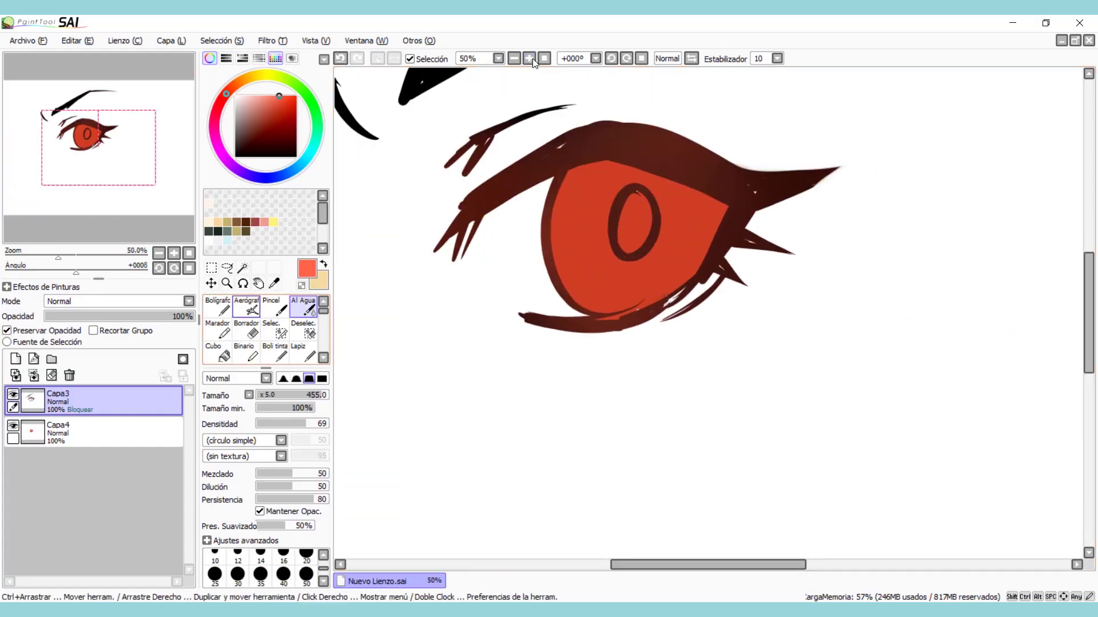
left_click(218, 309)
left_click(296, 157)
mouse_move(612, 165)
left_mouse_down()
mouse_move(554, 214)
mouse_move(584, 186)
mouse_move(659, 180)
mouse_move(695, 132)
mouse_move(684, 156)
mouse_move(599, 155)
mouse_move(628, 154)
mouse_move(621, 253)
mouse_move(649, 215)
mouse_move(596, 154)
mouse_move(560, 248)
left_mouse_up()
mouse_move(595, 129)
left_mouse_down()
mouse_move(571, 138)
mouse_move(592, 169)
left_mouse_up()
left_click(312, 312)
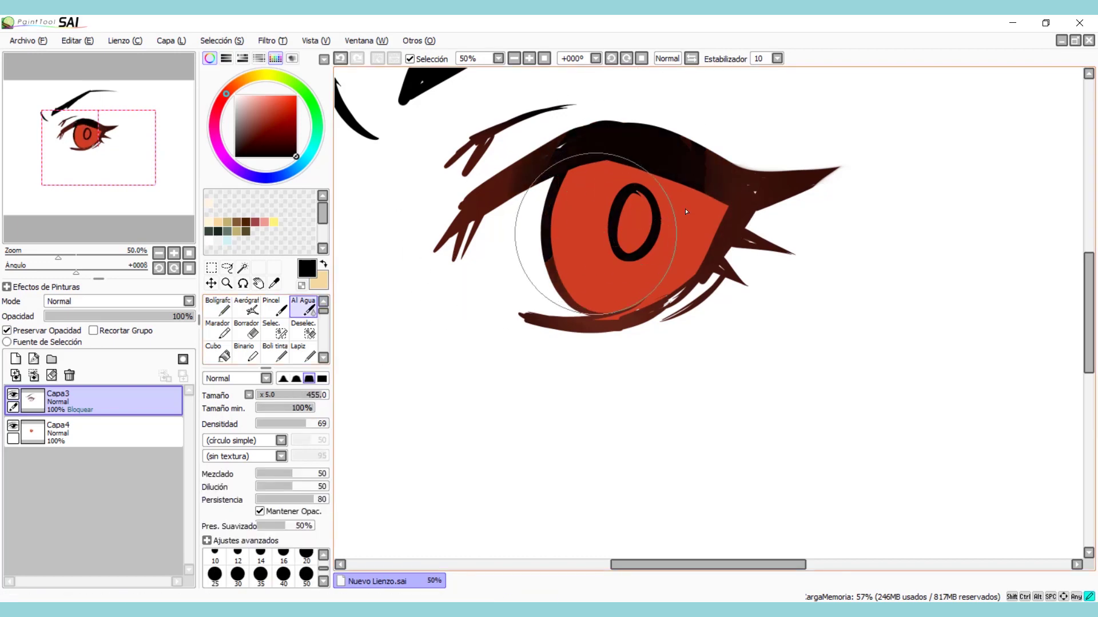
- Examine the eye at 75% zoom and toggle Capa4's visibility to check the red fill under the linework
left_click(216, 311)
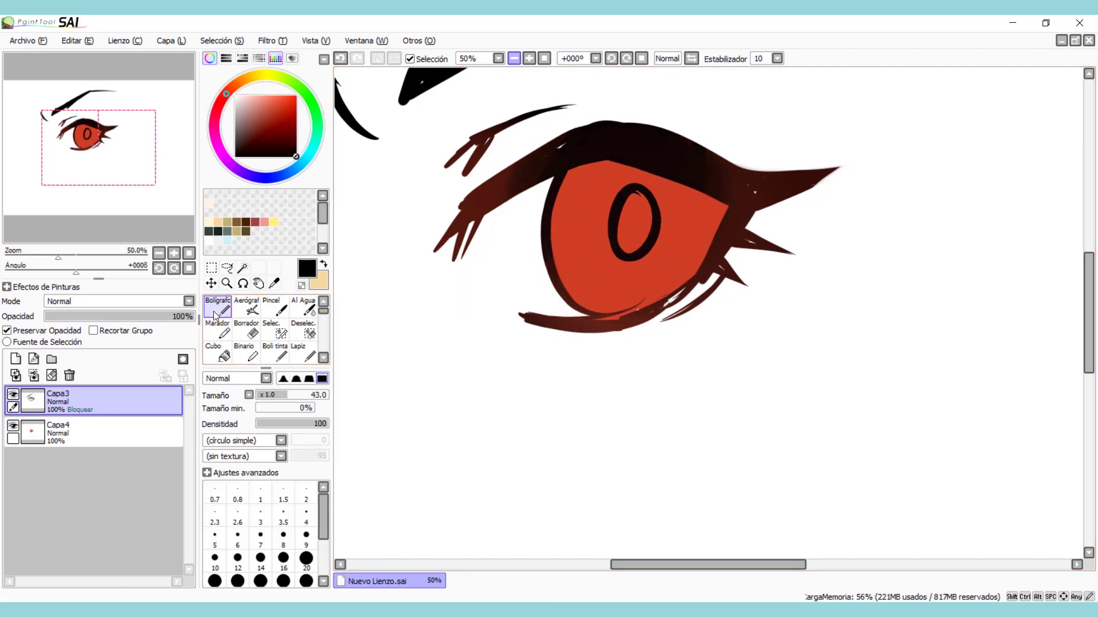
left_click(515, 58)
left_click(529, 58)
left_click(528, 58)
left_click(529, 58)
left_click_drag(160, 145, 152, 129)
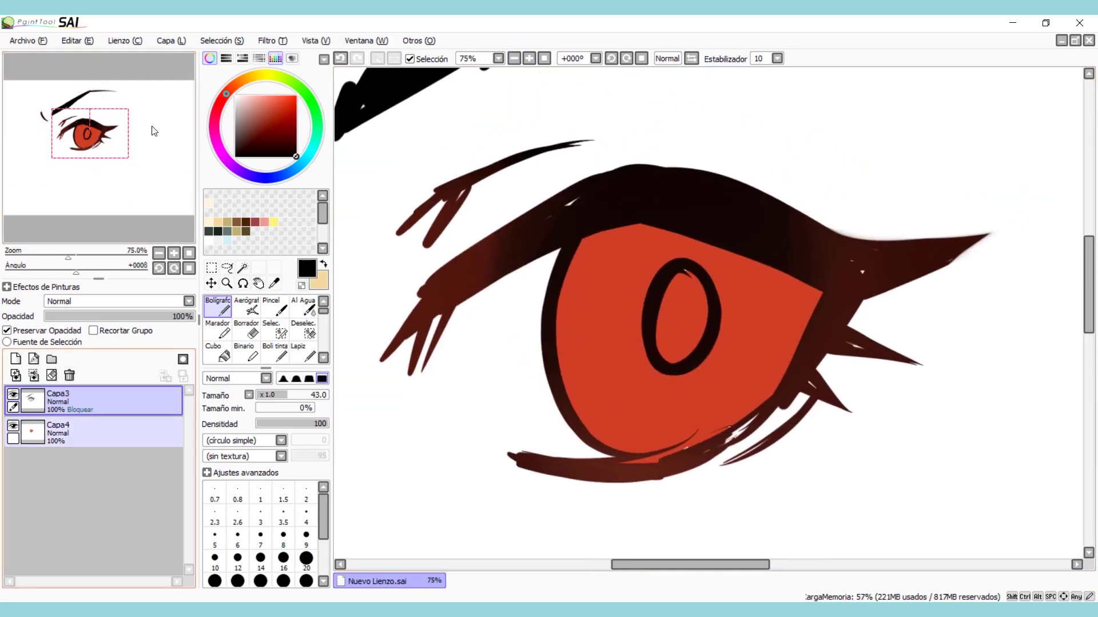
left_click(13, 427)
left_click(11, 432)
left_click(13, 427)
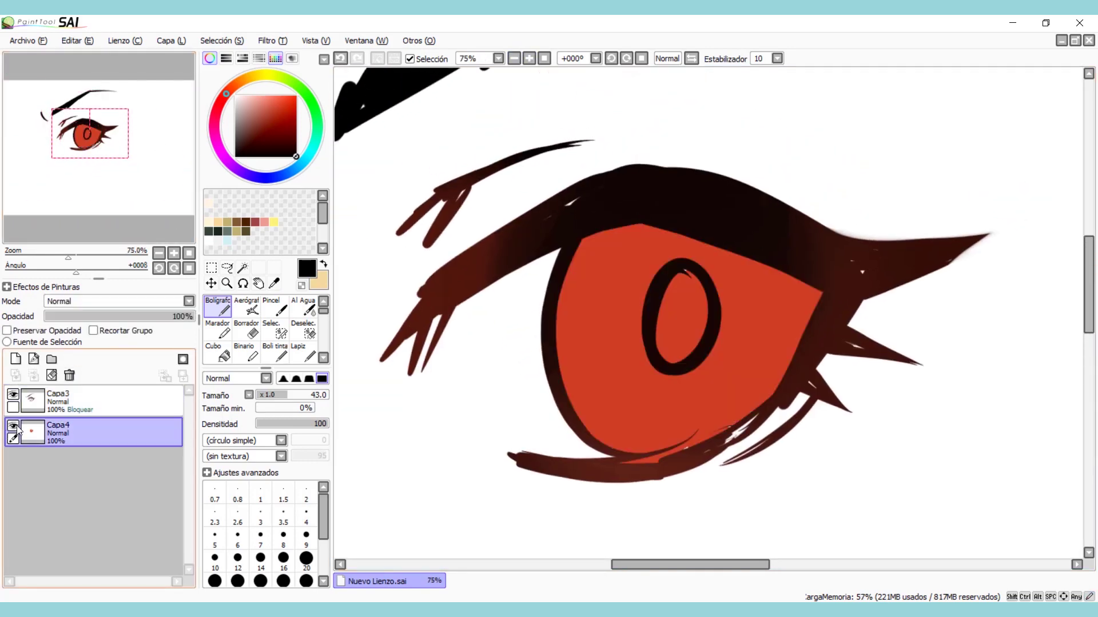
- Fit the whole canvas in view, delete the linework layer Capa3, and clear the red fill from Capa4
left_click(113, 409)
left_click(545, 58)
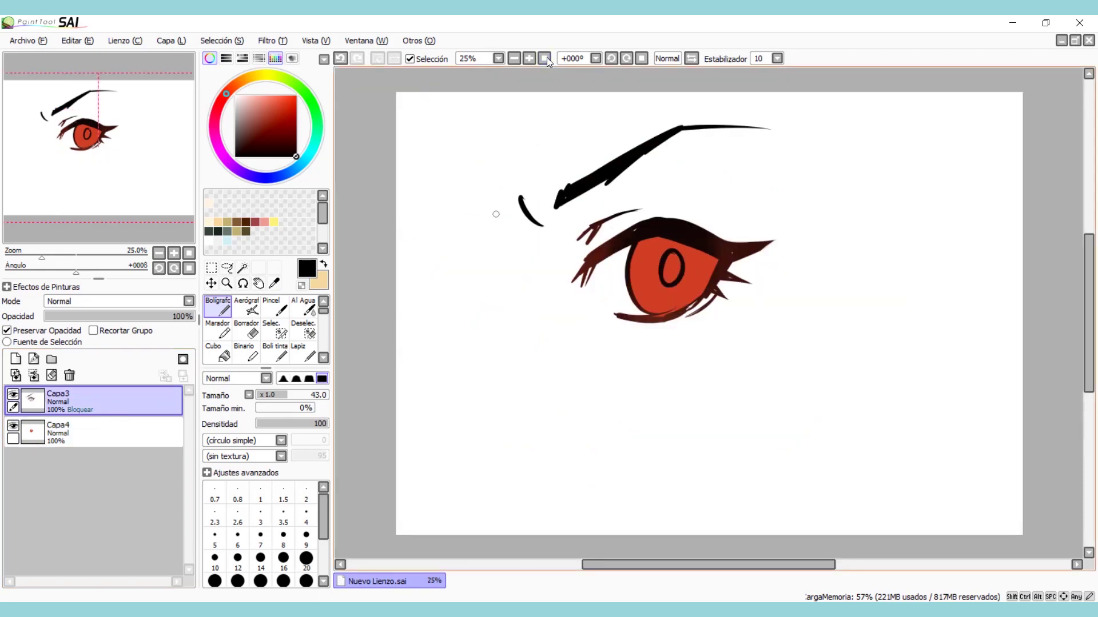
left_click(69, 375)
left_click(57, 376)
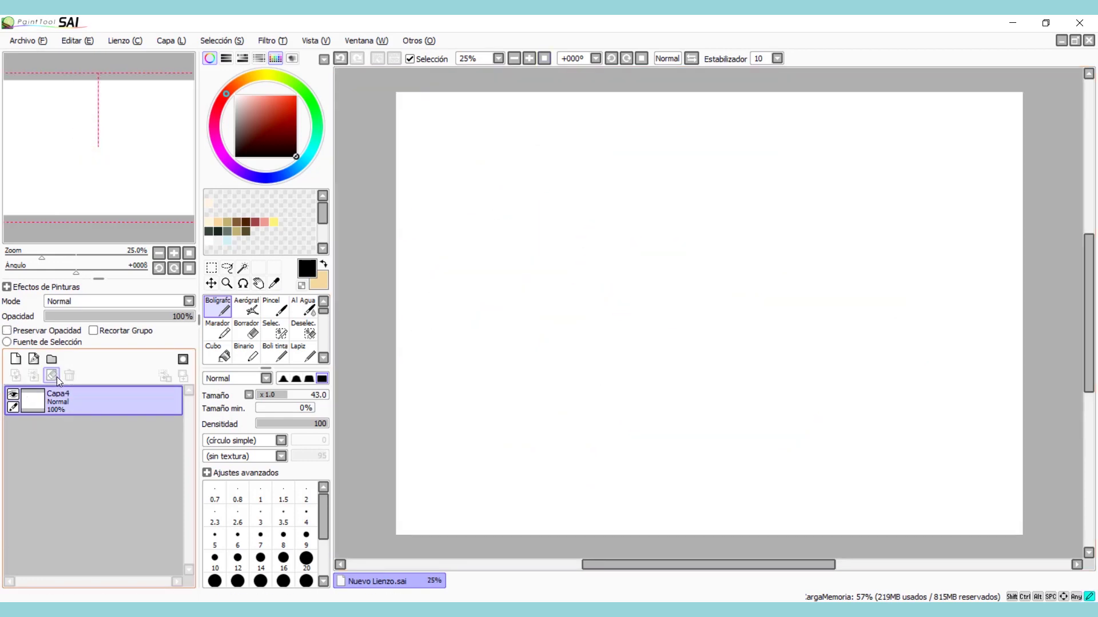
- Choose the salmon pink swatch and handwrite "GRACIAS" in tall capitals across the upper half of the canvas with Bolígrafo
left_click(264, 222)
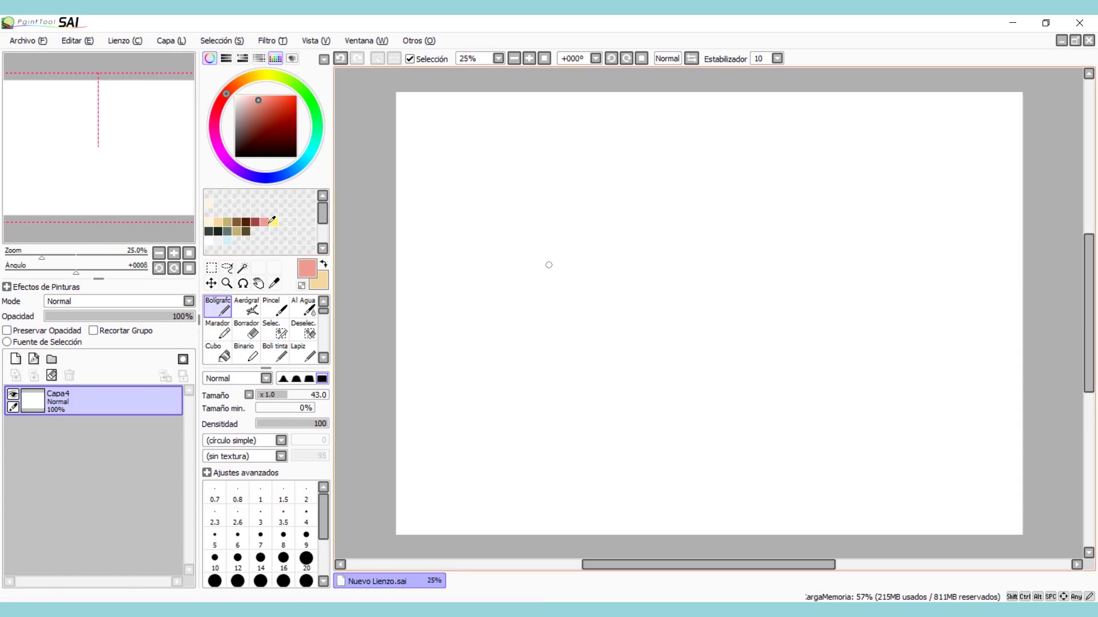
left_click_drag(568, 199, 581, 236)
mouse_move(602, 207)
left_mouse_down()
mouse_move(610, 313)
mouse_move(614, 273)
mouse_move(641, 313)
mouse_move(667, 206)
left_mouse_up()
left_click_drag(668, 206, 686, 311)
left_click_drag(651, 277, 674, 274)
mouse_move(722, 245)
left_mouse_down()
mouse_move(700, 200)
mouse_move(723, 285)
left_mouse_up()
mouse_move(733, 218)
left_mouse_down()
mouse_move(756, 217)
mouse_move(750, 308)
mouse_move(761, 309)
left_mouse_up()
mouse_move(771, 309)
left_mouse_down()
mouse_move(772, 276)
mouse_move(799, 303)
left_mouse_up()
mouse_move(841, 244)
left_mouse_down()
mouse_move(816, 238)
mouse_move(814, 300)
left_mouse_up()
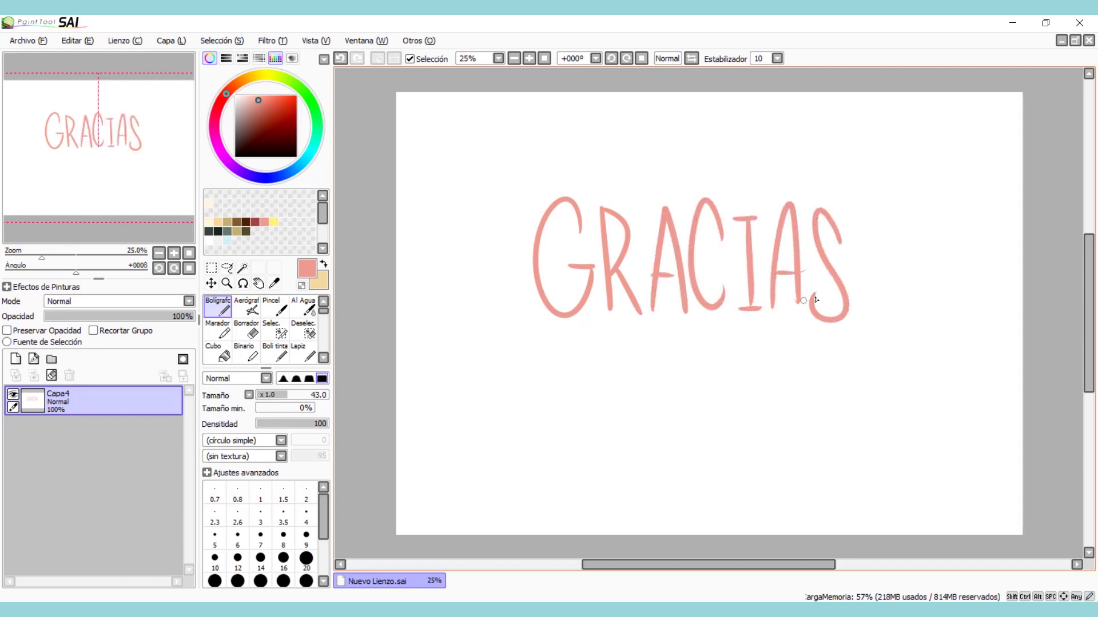
- Draw a smiling girl's head with closed eyes, bangs, side locks and a rounded hair outline below GRACIAS
mouse_move(618, 406)
left_mouse_down()
mouse_move(652, 400)
mouse_move(622, 421)
mouse_move(727, 404)
left_mouse_up()
left_click_drag(665, 436, 694, 433)
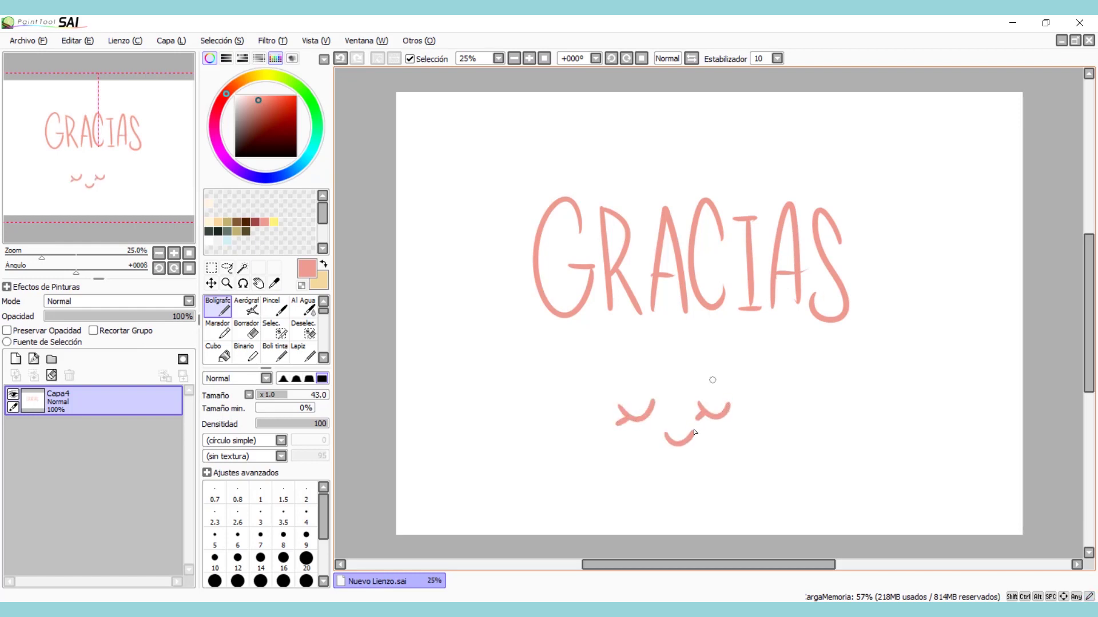
mouse_move(641, 350)
left_mouse_down()
mouse_move(688, 387)
mouse_move(744, 399)
mouse_move(738, 446)
mouse_move(775, 403)
left_mouse_up()
mouse_move(725, 445)
left_mouse_down()
mouse_move(602, 434)
mouse_move(608, 396)
mouse_move(593, 418)
mouse_move(734, 446)
left_mouse_up()
key("ctrl+z")
mouse_move(641, 350)
left_mouse_down()
mouse_move(597, 401)
mouse_move(594, 484)
mouse_move(638, 485)
left_mouse_up()
mouse_move(611, 331)
left_mouse_down()
mouse_move(601, 349)
mouse_move(683, 303)
mouse_move(783, 395)
left_mouse_up()
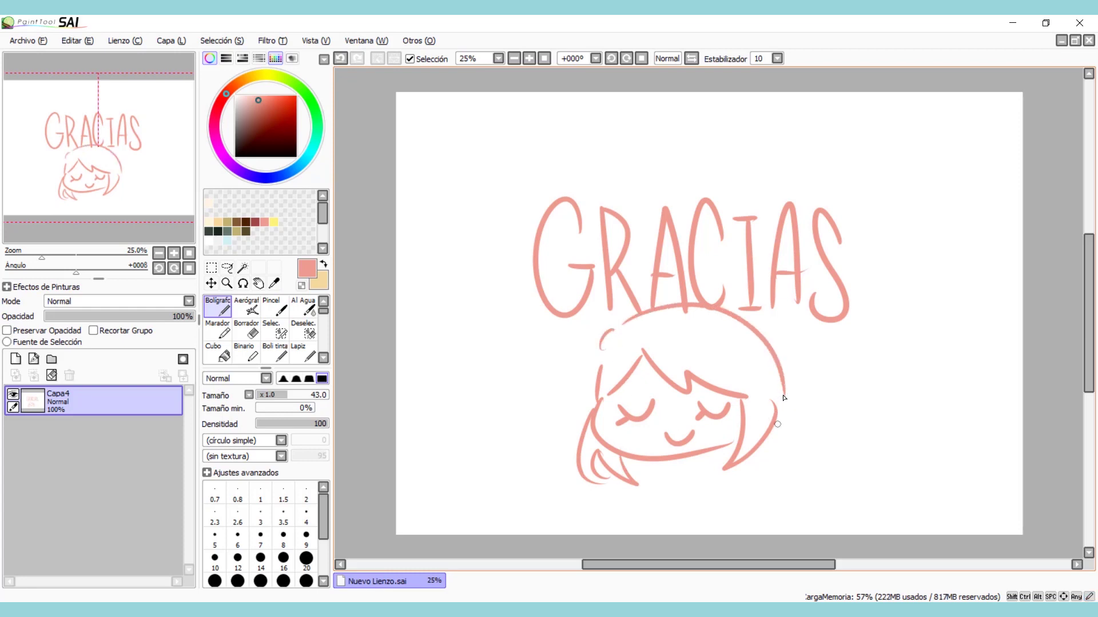
left_click_drag(779, 410, 771, 463)
mouse_move(780, 458)
left_mouse_down()
mouse_move(747, 489)
mouse_move(747, 460)
mouse_move(741, 510)
mouse_move(710, 525)
left_mouse_up()
left_click_drag(714, 532, 747, 535)
left_click_drag(544, 357, 542, 384)
- Clear Capa4 and draw an outlined thumbs-up hand with a cuff, adding "(?" beside it
left_click(52, 375)
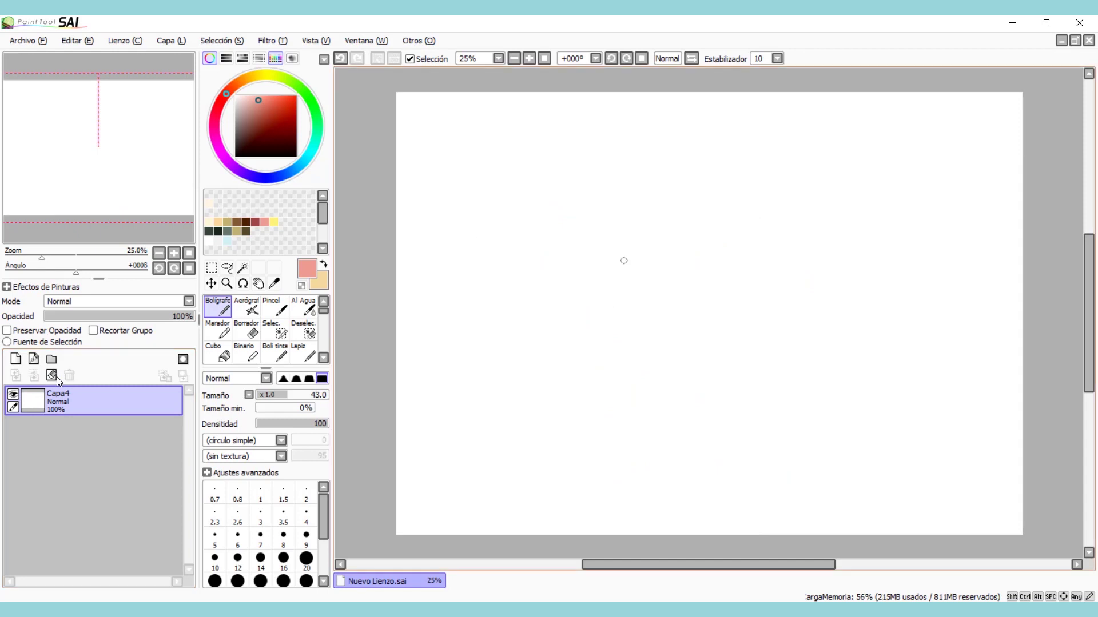
mouse_move(586, 285)
left_mouse_down()
mouse_move(657, 199)
mouse_move(661, 259)
mouse_move(719, 273)
mouse_move(717, 341)
mouse_move(706, 358)
mouse_move(644, 382)
mouse_move(578, 351)
mouse_move(590, 280)
mouse_move(560, 275)
mouse_move(544, 347)
mouse_move(575, 368)
left_mouse_up()
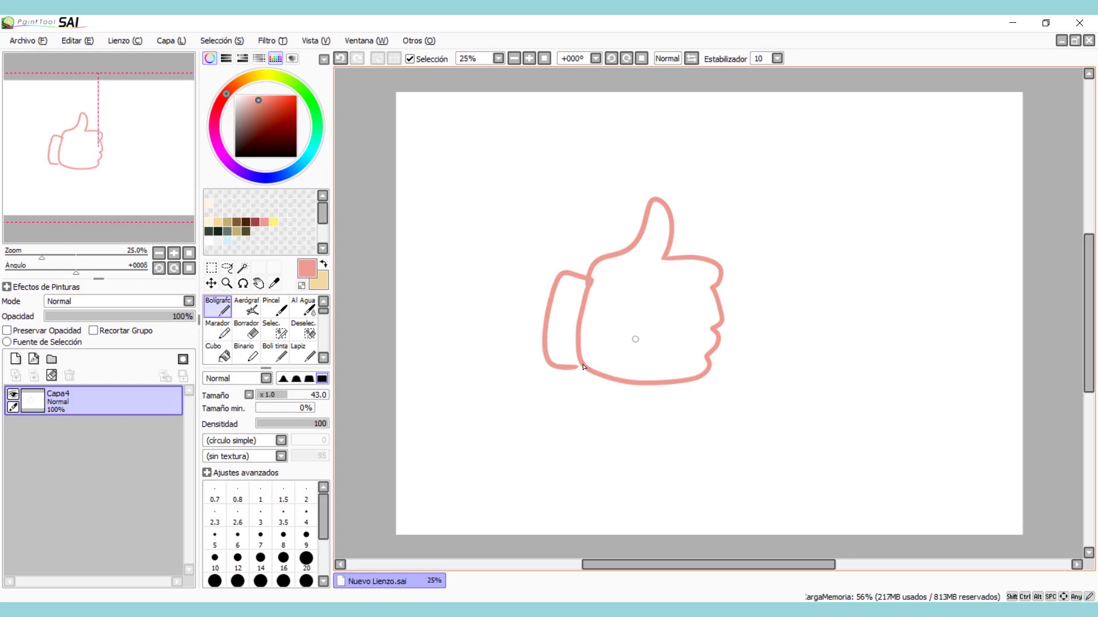
left_click_drag(779, 239, 786, 294)
left_click_drag(795, 256, 804, 282)
left_click(806, 290)
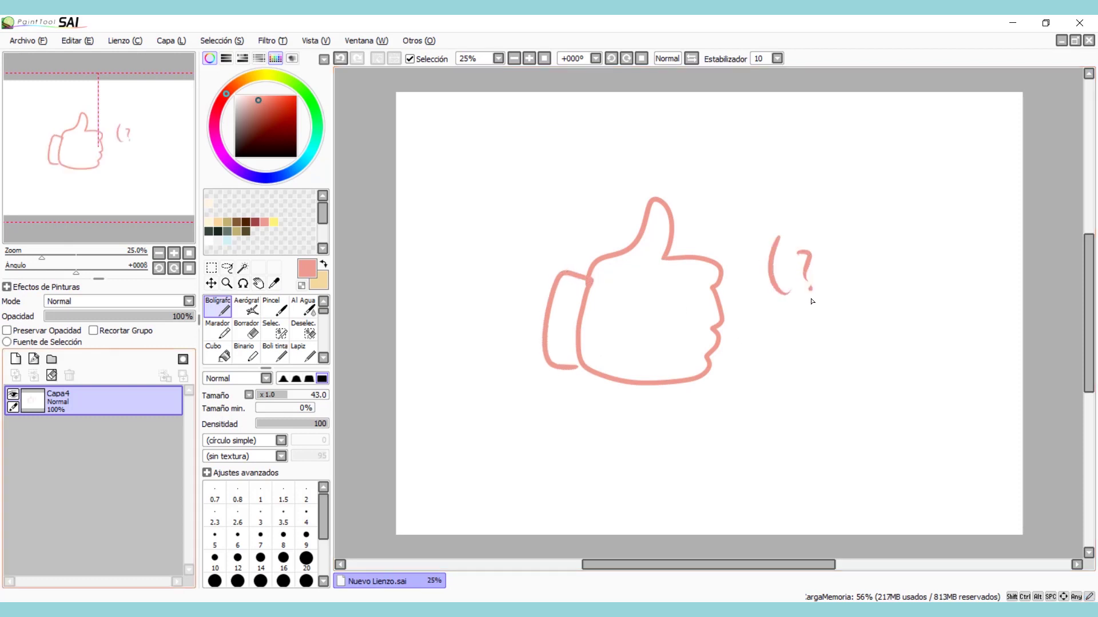
- Clear Capa4, handwrite "COMPARTIR" in large capitals across the canvas, and undo the stray extra stroke on the last R
left_click(52, 376)
mouse_move(588, 314)
left_mouse_down()
mouse_move(556, 367)
mouse_move(611, 357)
left_mouse_up()
mouse_move(631, 274)
left_mouse_down()
mouse_move(657, 280)
mouse_move(675, 375)
mouse_move(715, 371)
left_mouse_up()
mouse_move(721, 278)
left_mouse_down()
mouse_move(732, 372)
mouse_move(732, 323)
left_mouse_up()
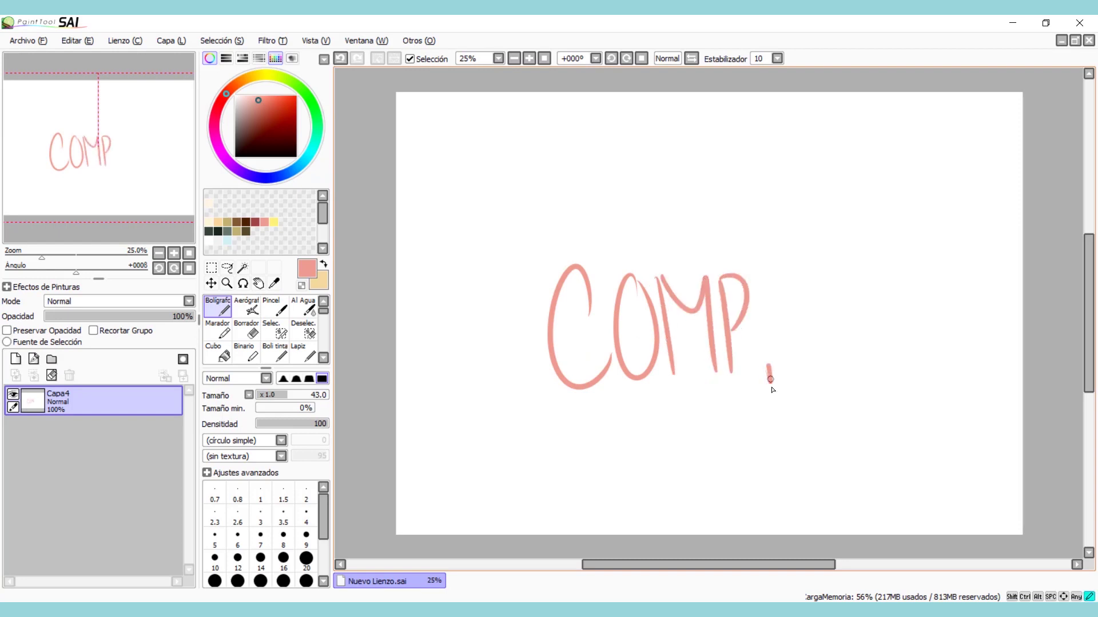
left_click_drag(769, 382, 794, 369)
left_click_drag(766, 337, 788, 329)
left_click_drag(789, 269, 806, 352)
mouse_move(790, 264)
left_mouse_down()
mouse_move(823, 286)
mouse_move(851, 359)
left_mouse_up()
left_click_drag(833, 274, 869, 269)
left_click_drag(856, 273, 869, 360)
left_click_drag(883, 268, 893, 362)
mouse_move(913, 266)
left_mouse_down()
mouse_move(924, 352)
mouse_move(978, 366)
mouse_move(921, 293)
left_mouse_up()
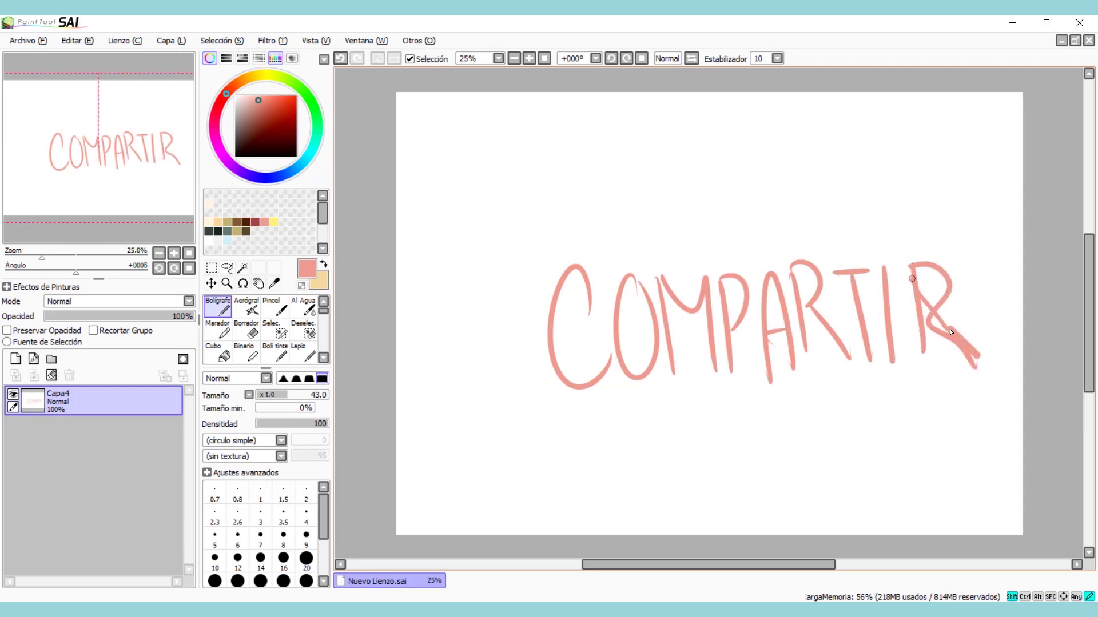
key("ctrl+z")
- Select the COMPARTIR lettering using the magic wand, selection inversion and lasso, move it towards the canvas centre, and deselect
left_click(242, 267)
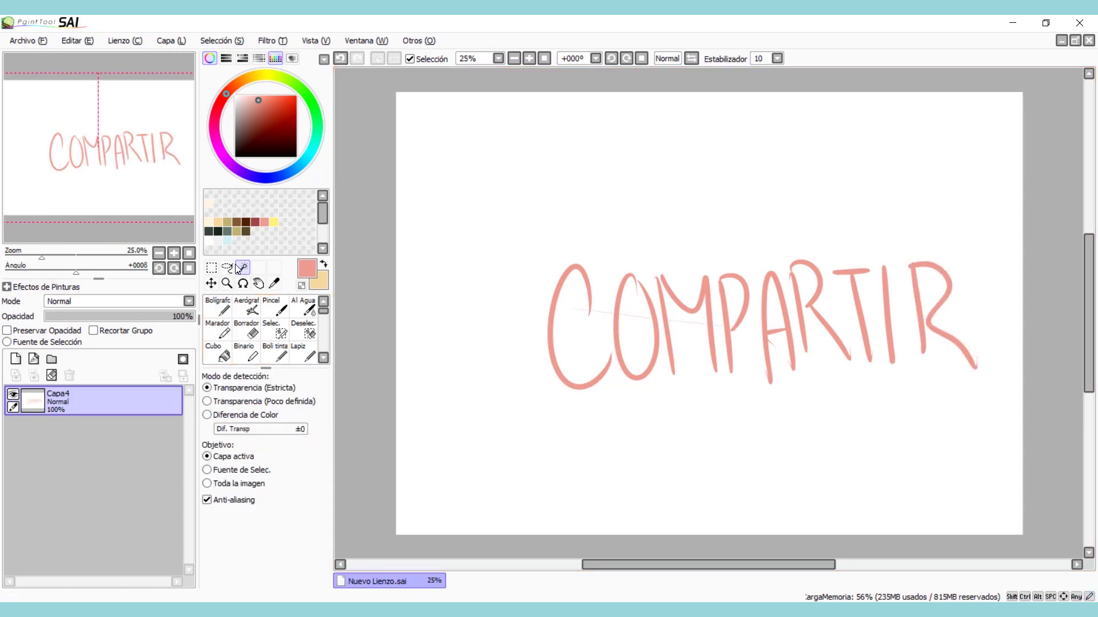
left_click(1015, 207)
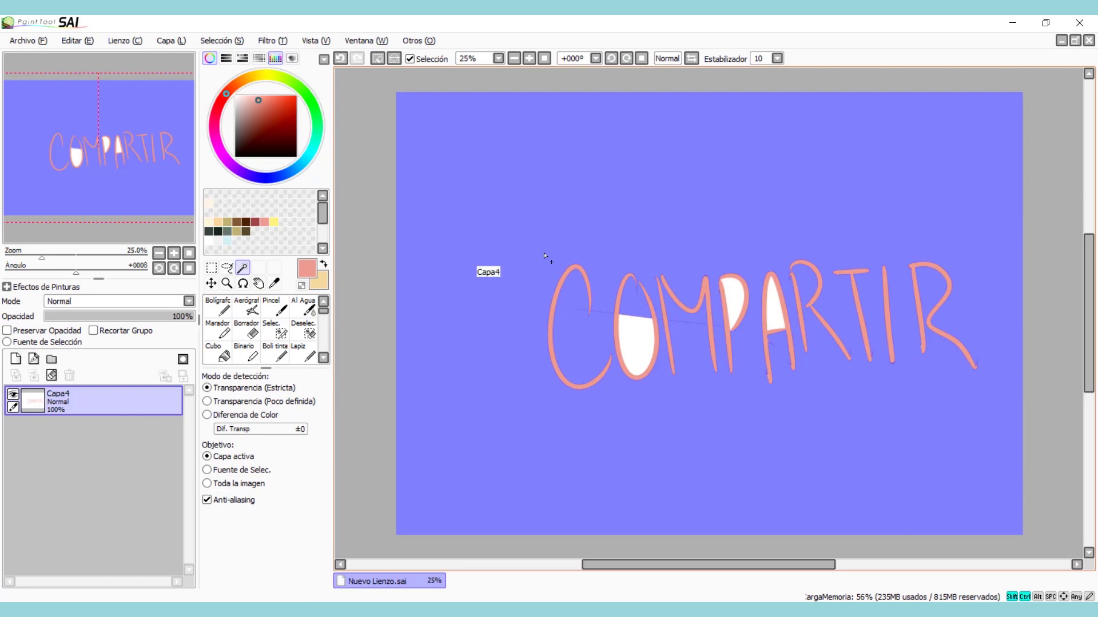
key("ctrl+z")
key("a")
mouse_move(419, 309)
left_mouse_down()
mouse_move(735, 146)
mouse_move(918, 209)
left_mouse_up()
left_click_drag(926, 340, 867, 302)
left_click_drag(633, 318, 646, 324)
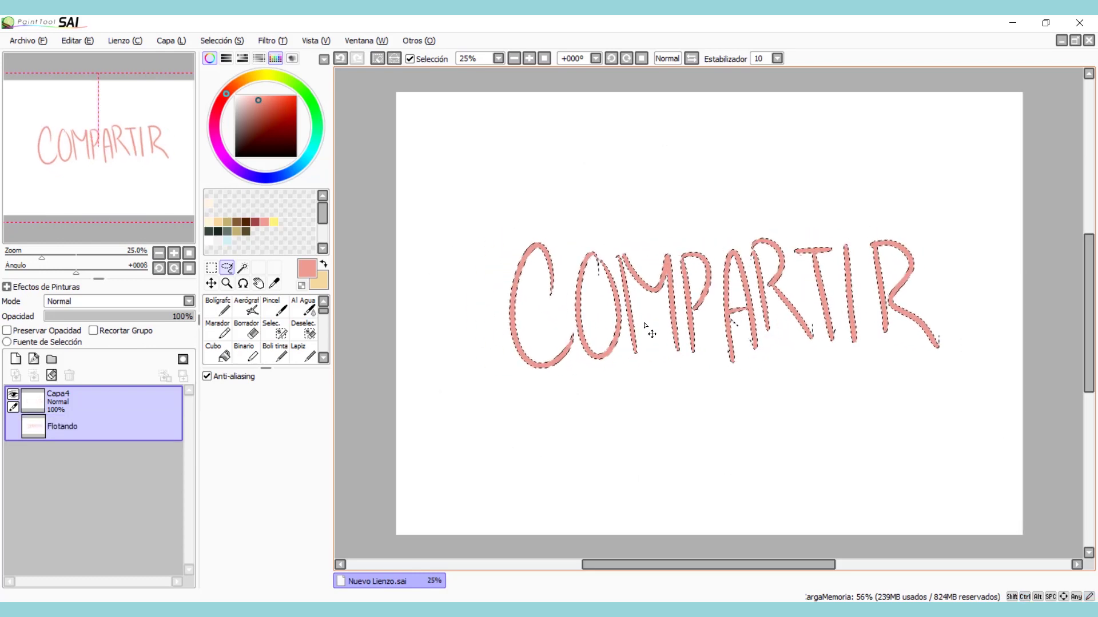
left_click(212, 268)
key("ctrl+d")
- Add short Bolígrafo accent strokes above the start and below the end of COMPARTIR
key("n")
left_click_drag(451, 217, 528, 219)
mouse_move(473, 219)
left_mouse_down()
mouse_move(475, 254)
mouse_move(499, 217)
left_mouse_up()
left_click_drag(903, 428, 969, 417)
mouse_move(930, 420)
left_mouse_down()
mouse_move(937, 459)
mouse_move(973, 426)
left_mouse_up()
- Clear Capa4 and handwrite "BYE (?" in small letters near the middle of the canvas
left_click(52, 375)
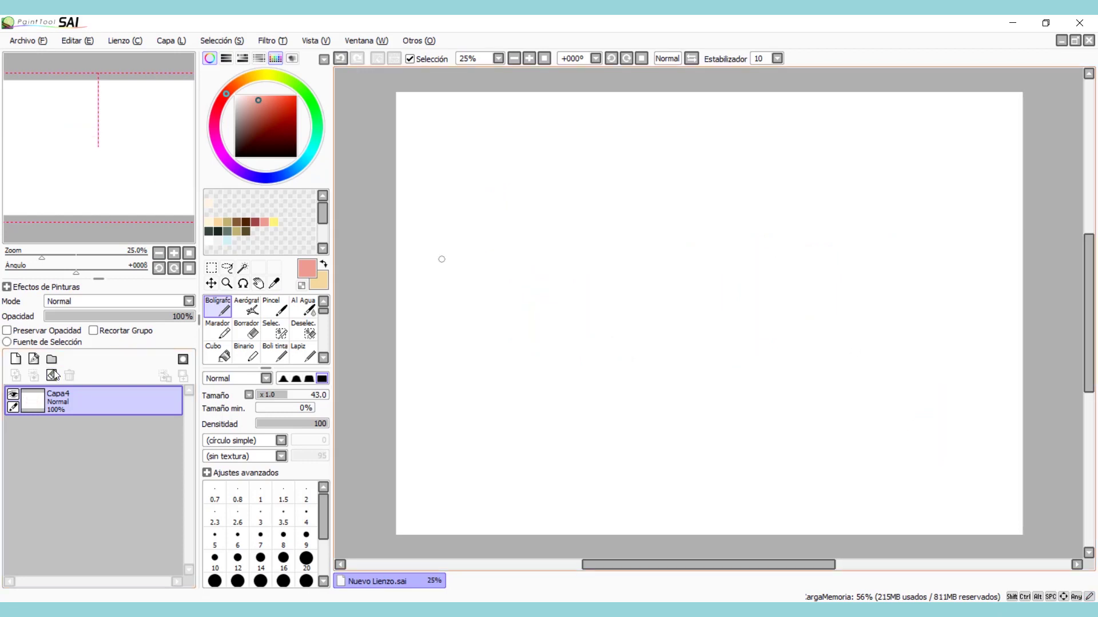
left_click_drag(622, 263, 630, 319)
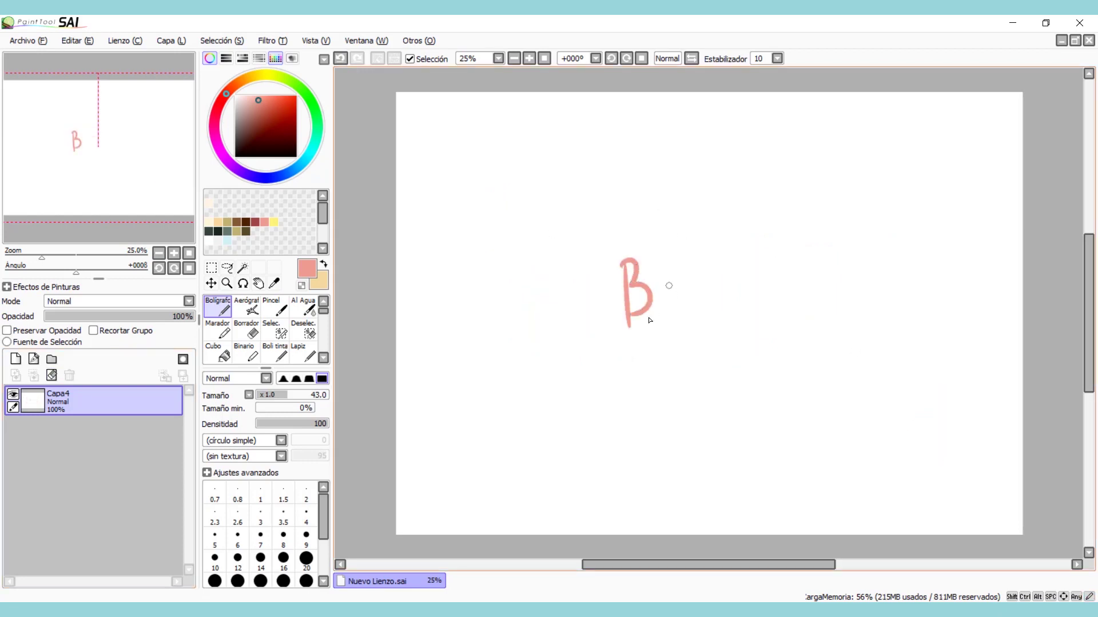
mouse_move(661, 266)
left_mouse_down()
mouse_move(681, 270)
mouse_move(672, 309)
left_mouse_up()
mouse_move(698, 268)
left_mouse_down()
mouse_move(716, 309)
mouse_move(715, 266)
left_mouse_up()
left_click_drag(748, 267, 759, 305)
left_click_drag(766, 279, 770, 308)
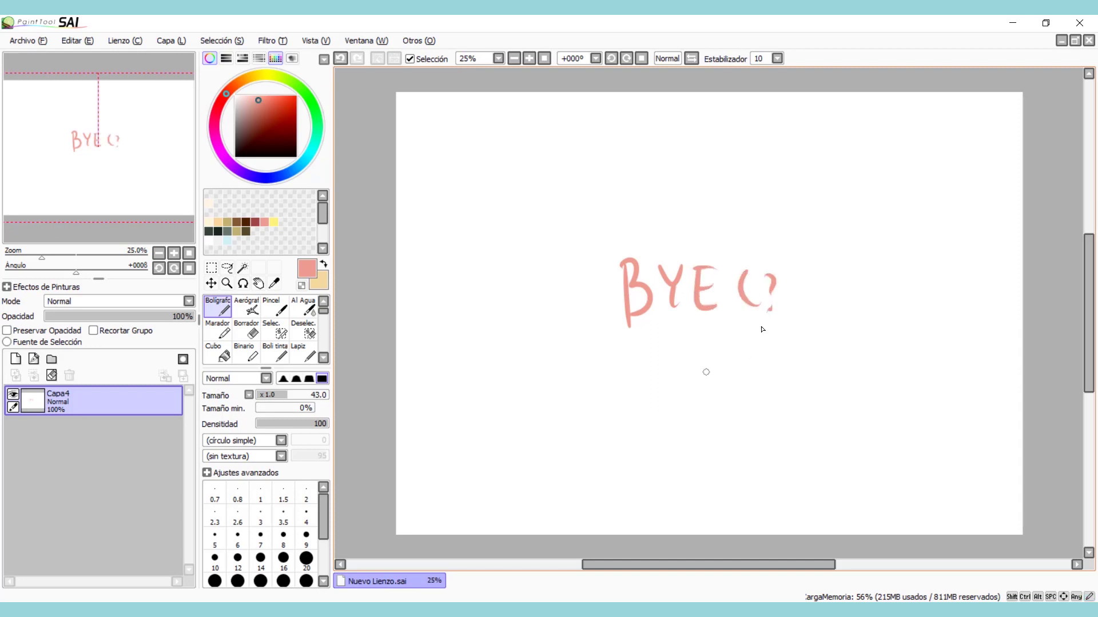